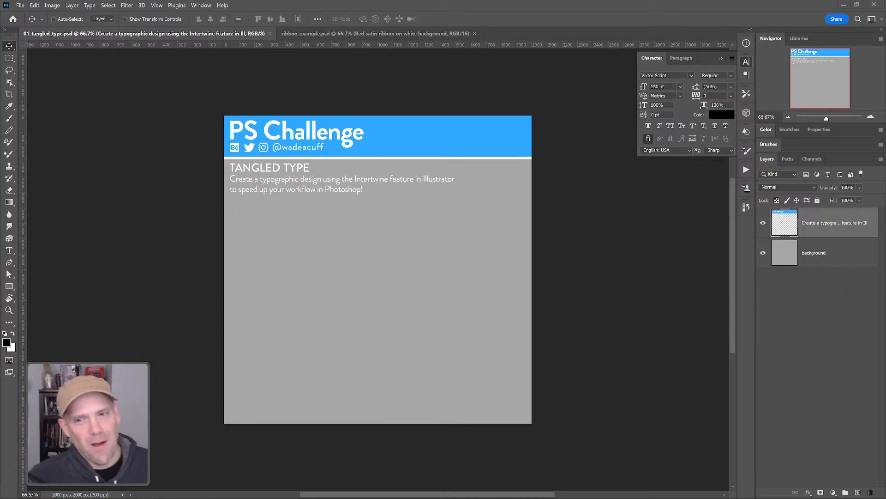
- Create a new Letter print document in landscape orientation, 11 x 8.5 inches at 300 ppi, and activate the Type tool
click(364, 33)
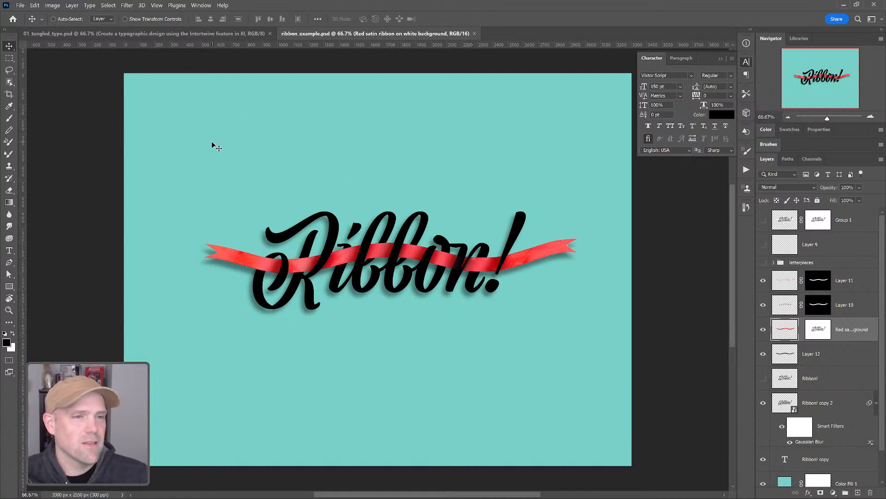
click(20, 5)
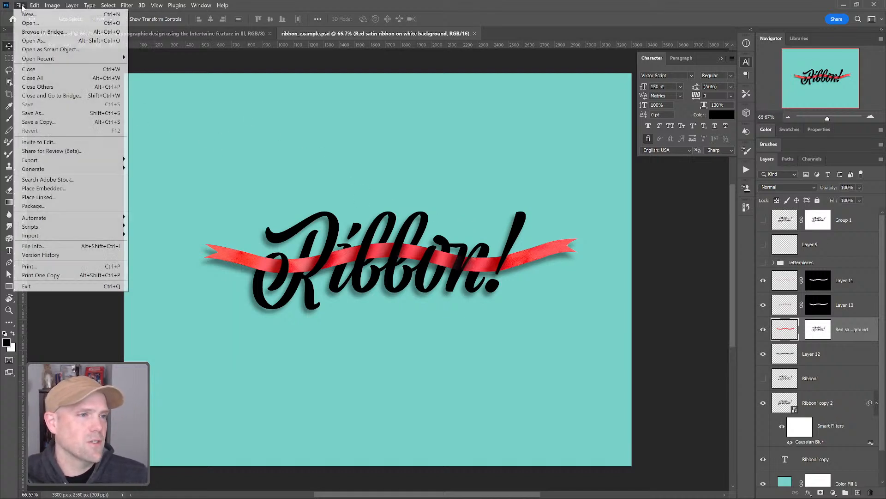
click(46, 14)
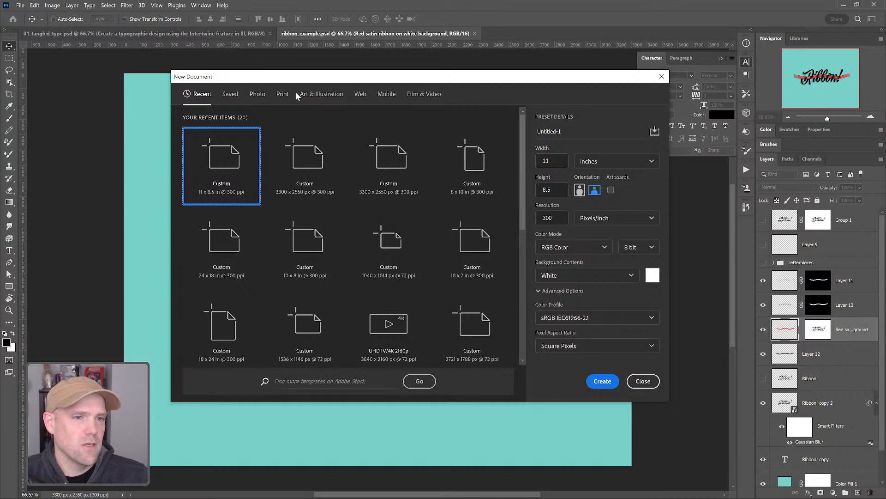
click(282, 95)
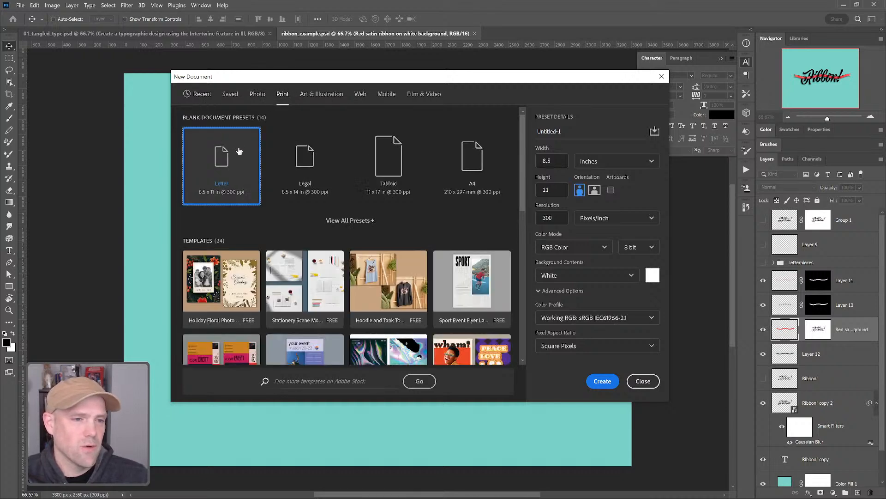
click(595, 191)
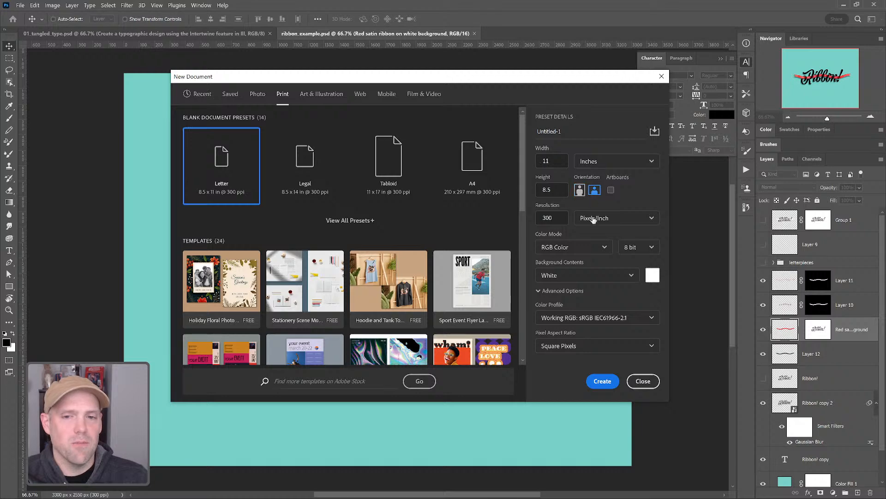
click(604, 383)
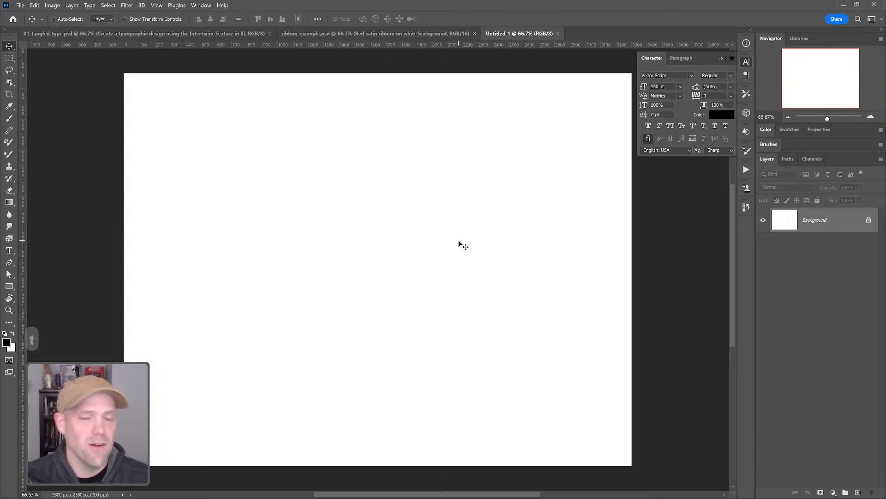
key(t)
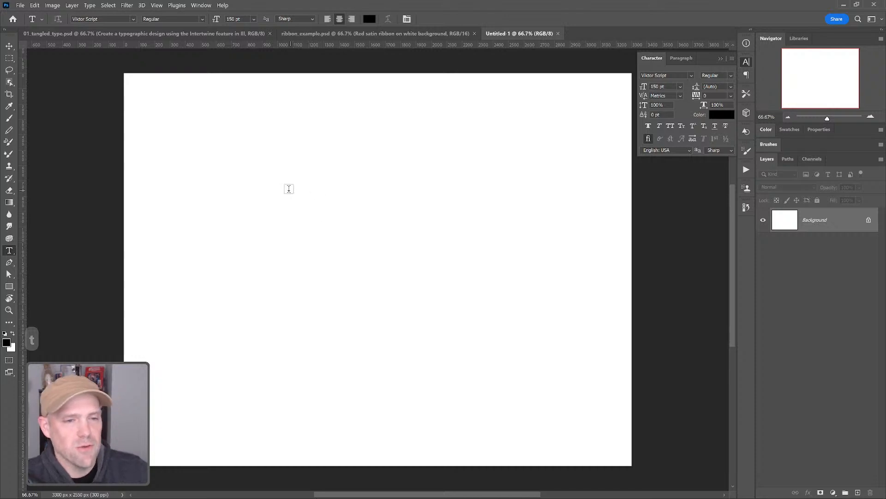
drag(291, 172, 511, 374)
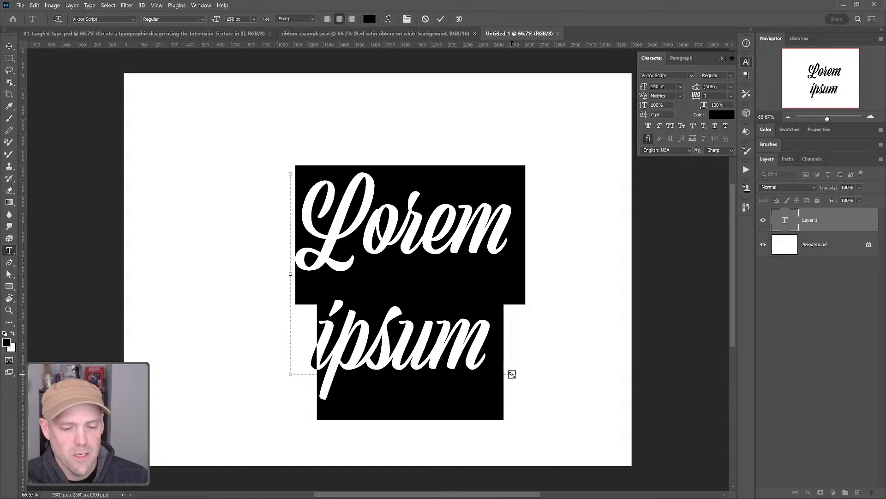
key(Escape)
key(ctrl+z)
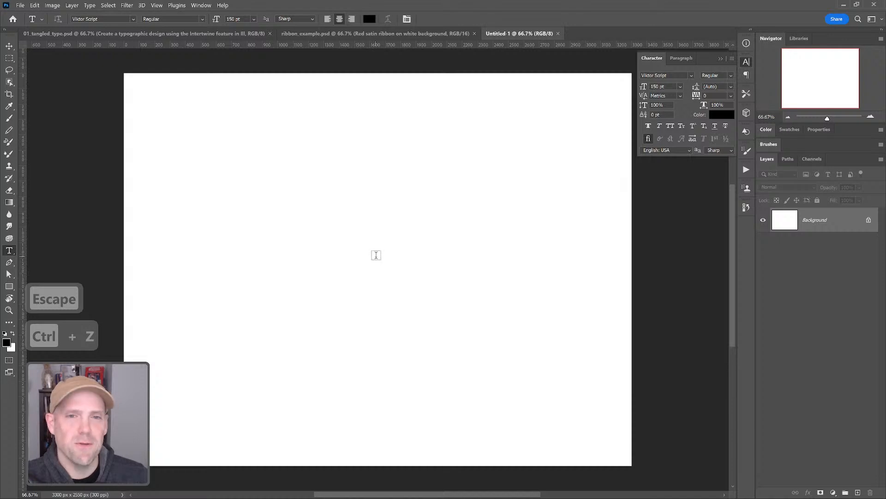
- Start a point text layer near the canvas centre and choose Viktor Script from the favorite fonts
click(379, 253)
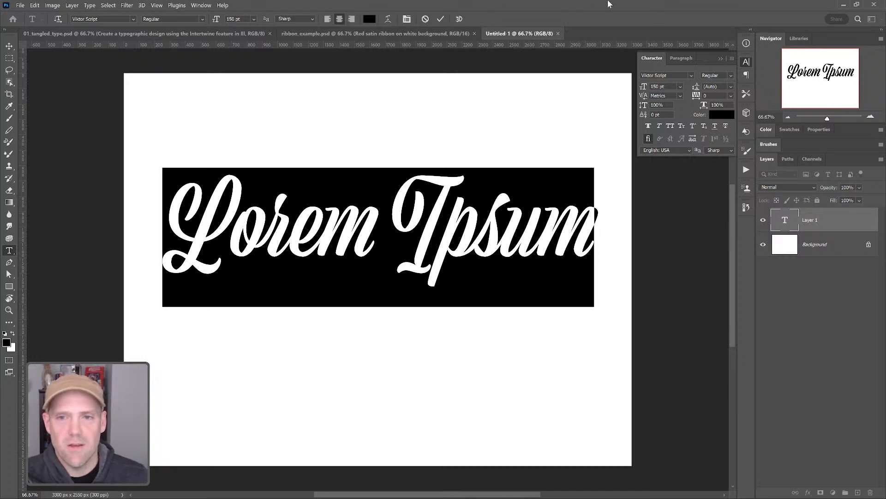
click(692, 77)
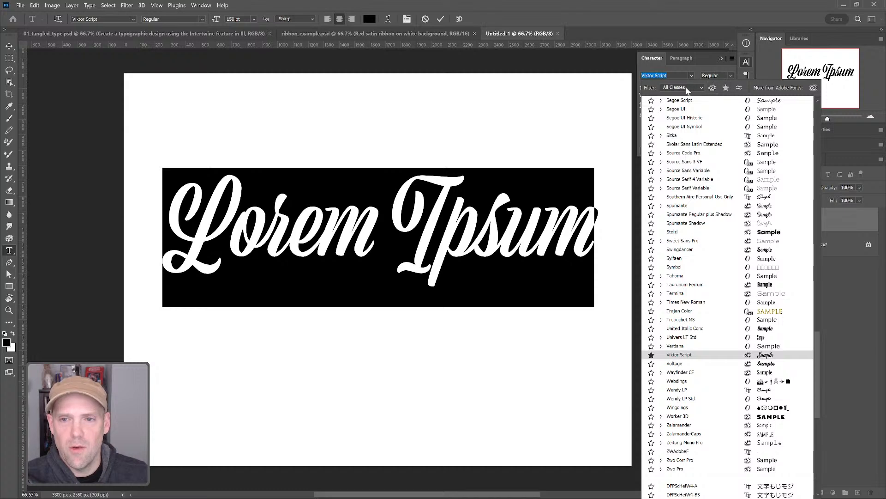
click(726, 88)
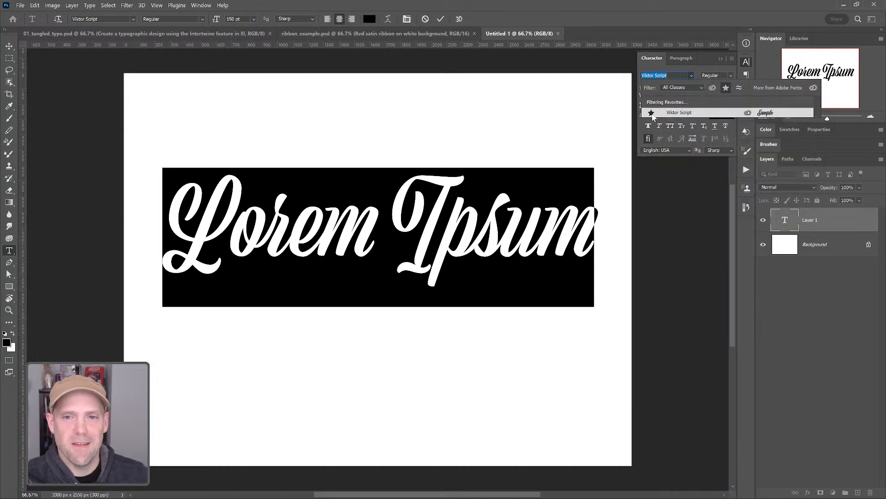
click(726, 88)
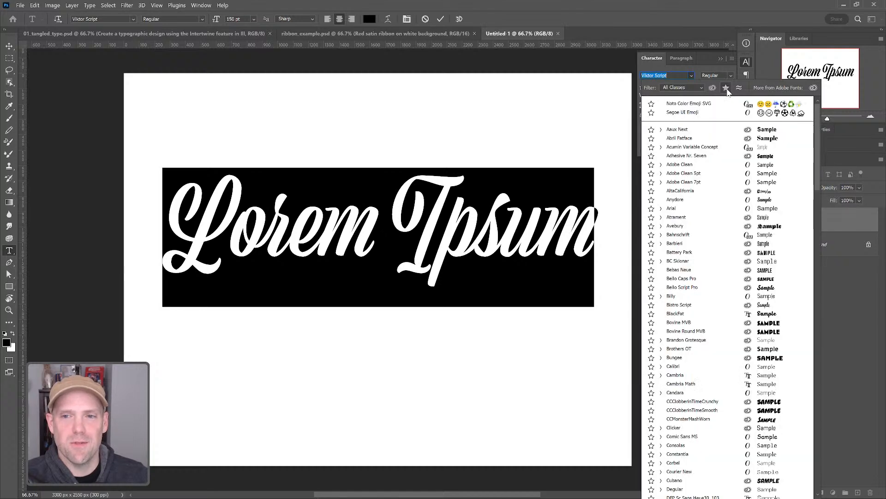
click(727, 88)
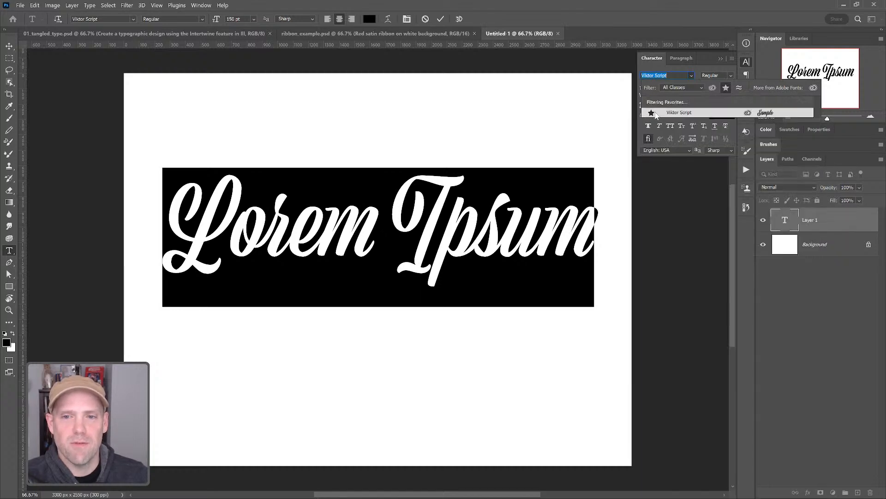
click(682, 114)
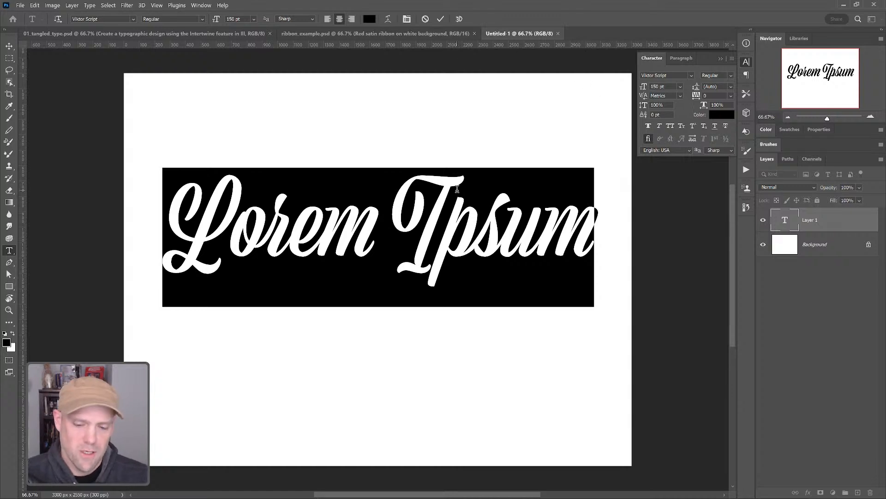
- Replace the placeholder text with "Ribbon!" and commit the text layer
text(Rib)
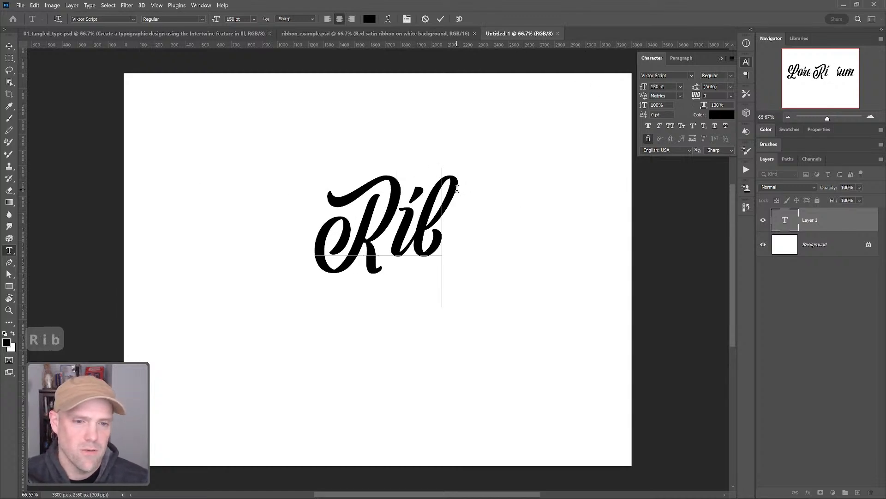
text(bon!)
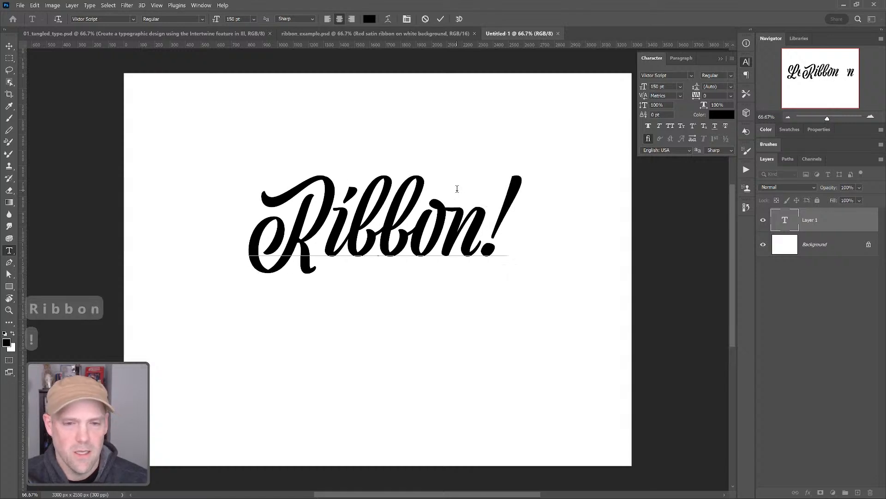
click(678, 58)
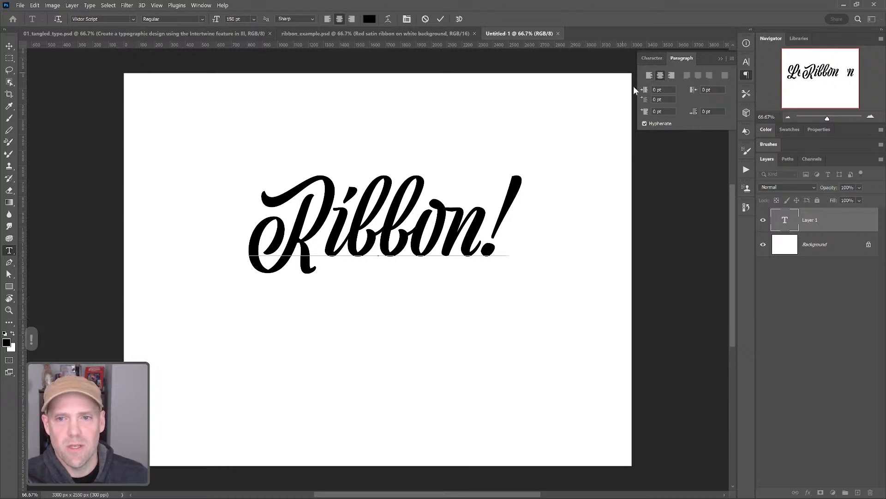
click(818, 294)
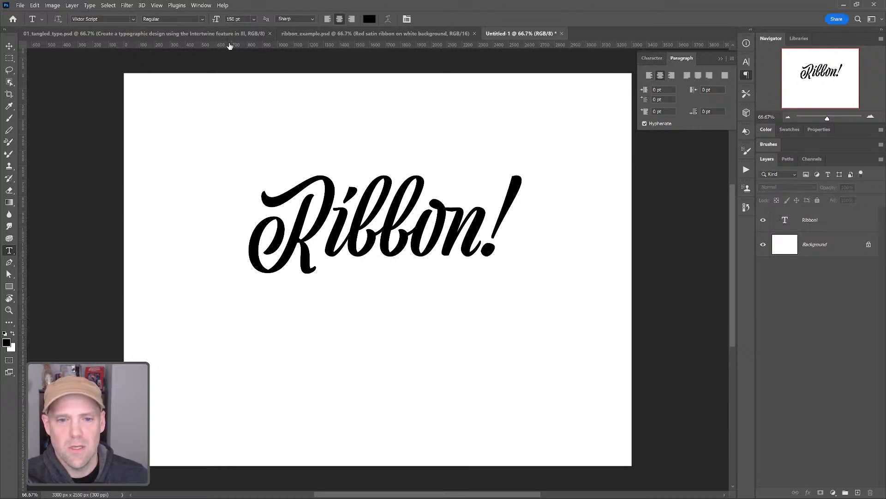
- Centre the "Ribbon!" text layer horizontally and vertically, aligned to the canvas, and deselect it
key(alt+])
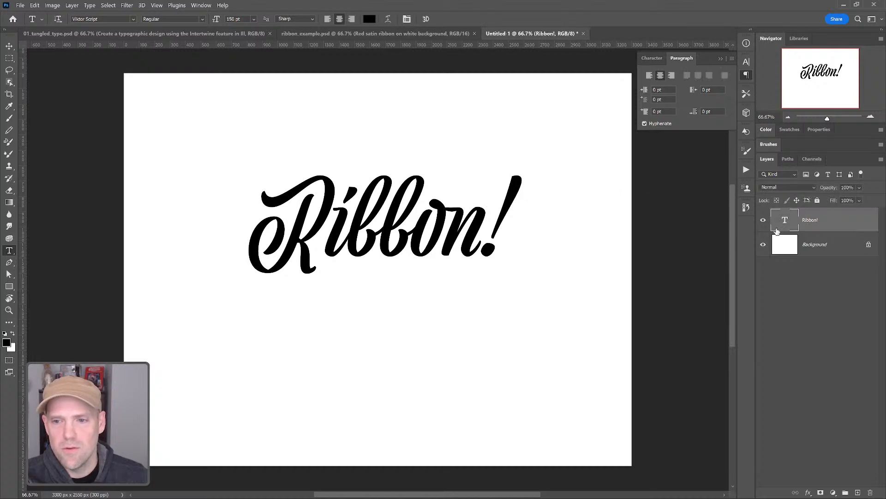
click(647, 59)
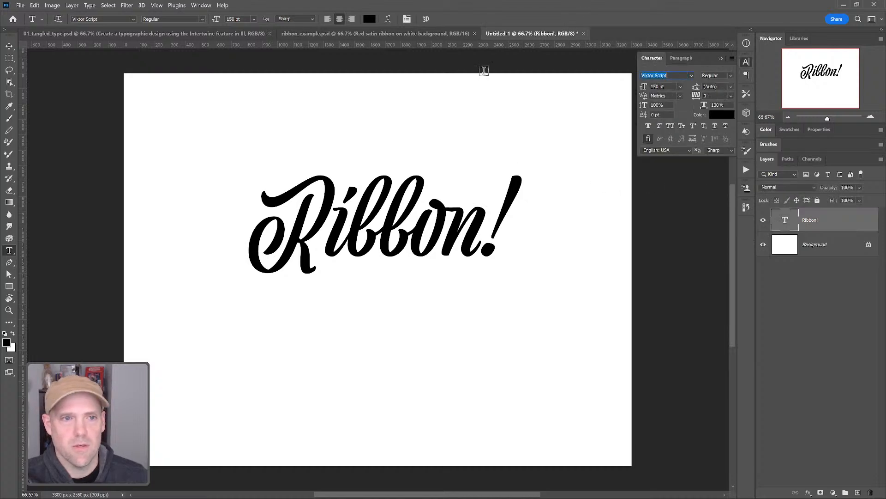
text(v)
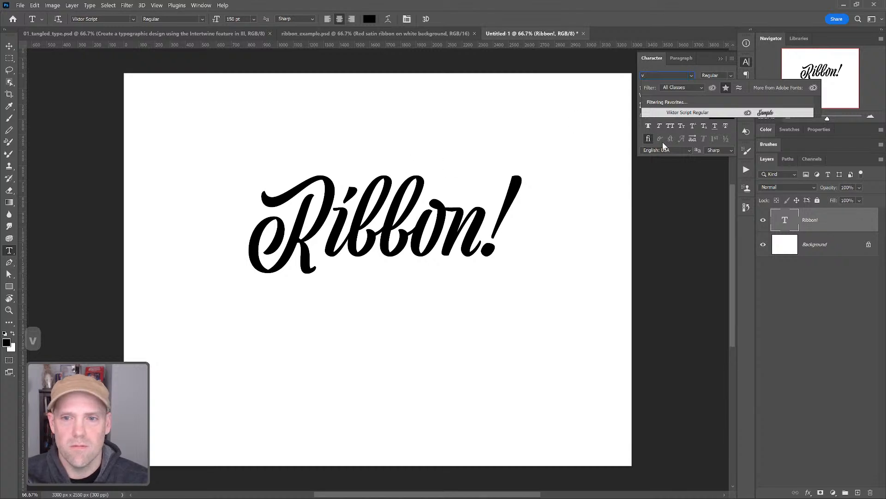
click(808, 310)
click(787, 221)
key(v)
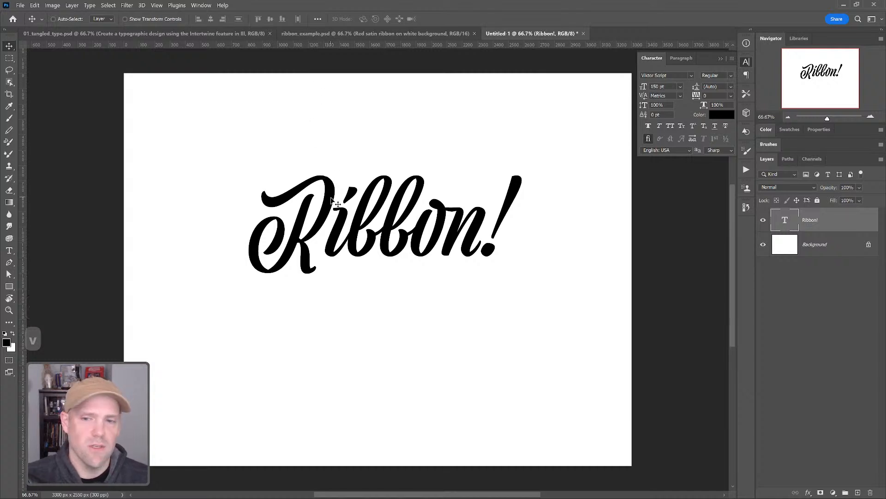
click(318, 19)
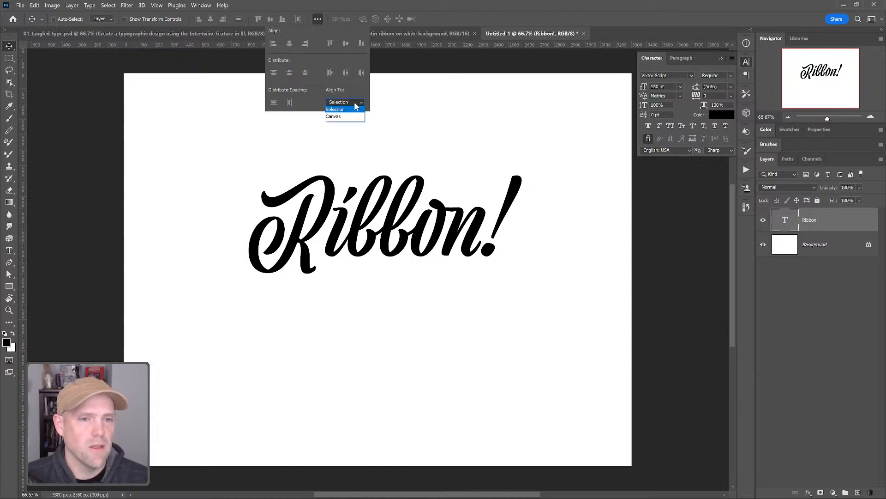
click(350, 116)
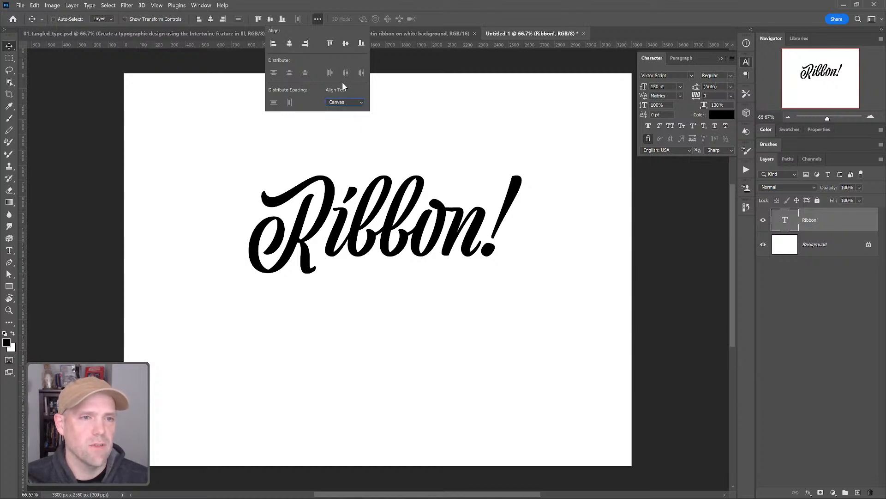
click(345, 43)
click(289, 43)
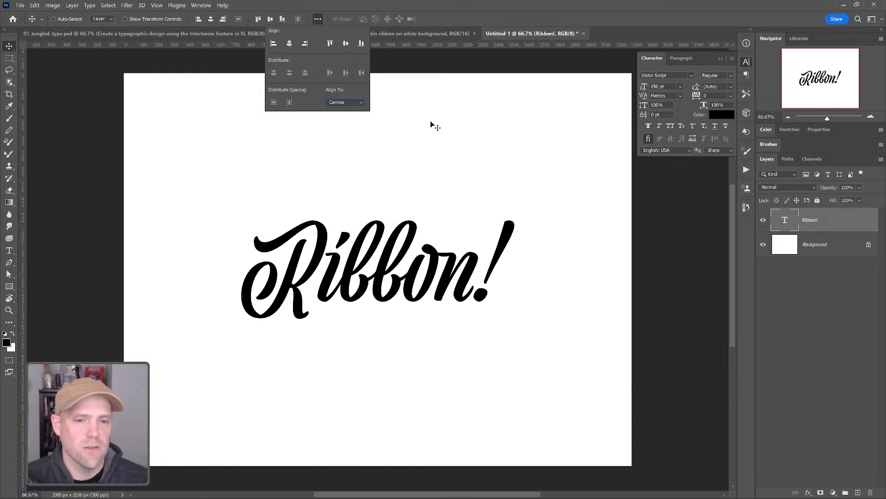
click(788, 326)
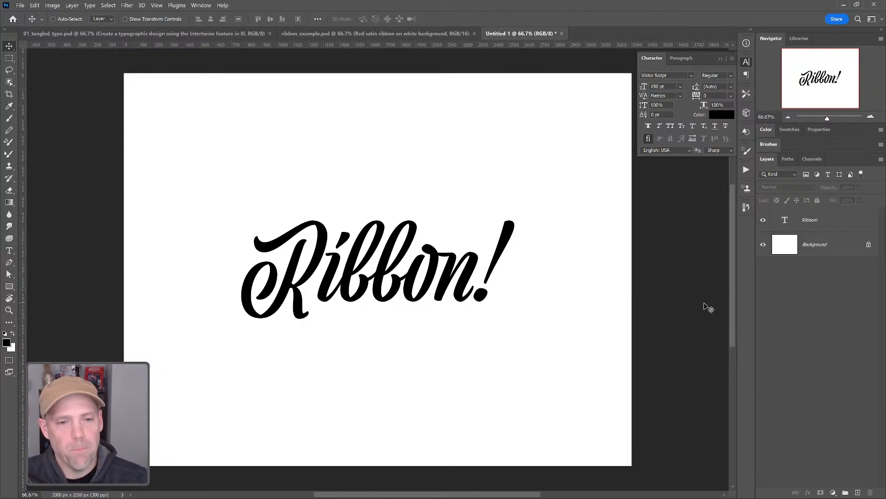
- Place the red satin ribbon graphic from the PS Challenges library across the middle of the "Ribbon!" text
click(800, 38)
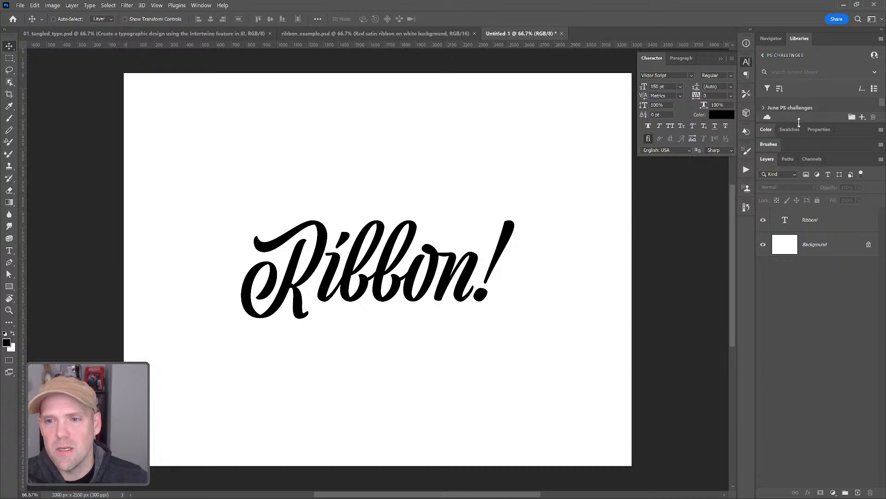
drag(799, 122, 793, 142)
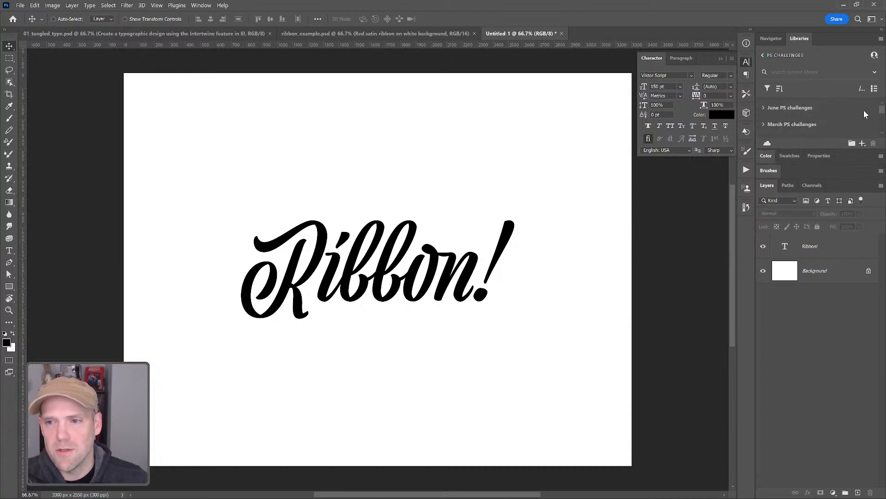
drag(883, 109, 880, 111)
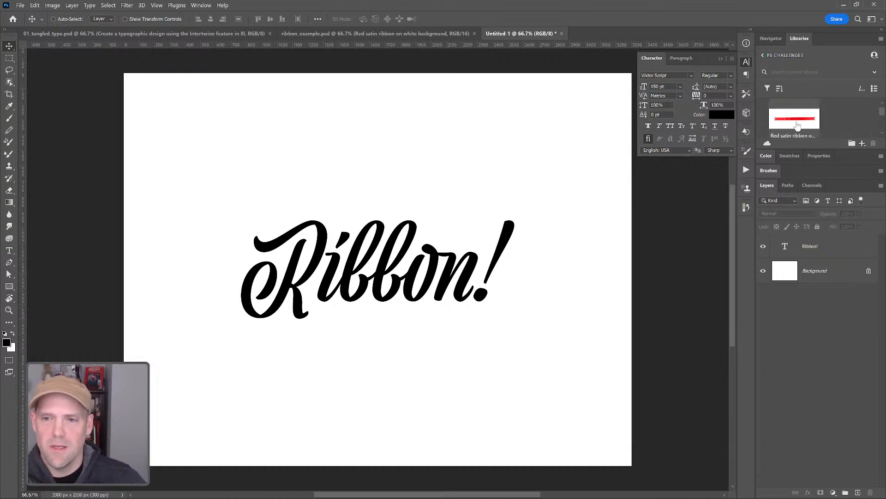
drag(794, 120, 393, 247)
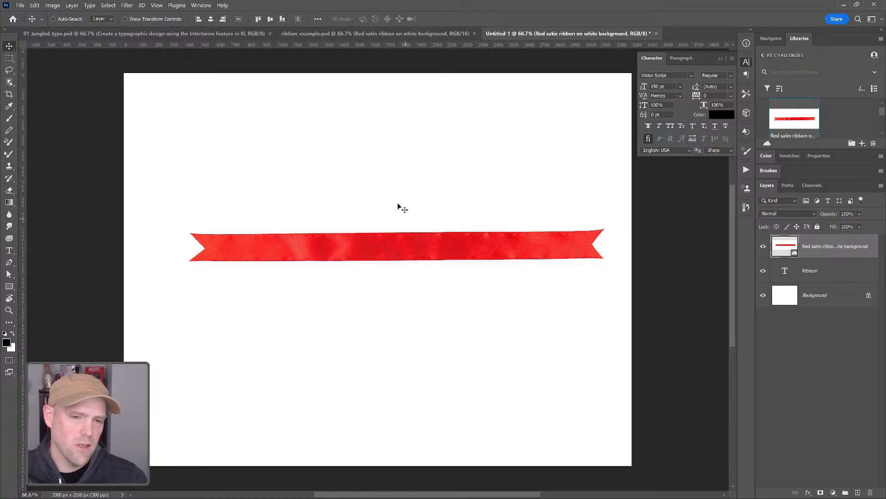
drag(439, 237, 425, 247)
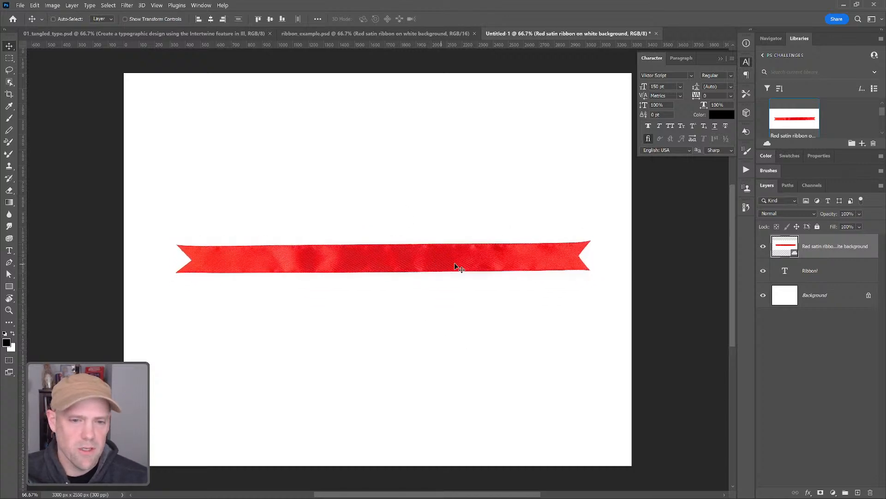
- Scale the red satin ribbon layer down slightly with Free Transform
key(ctrl)
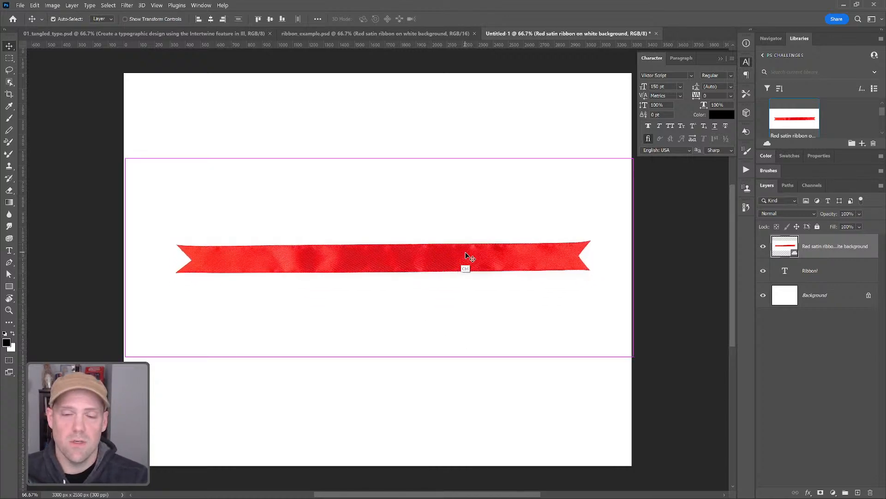
key(ctrl+t)
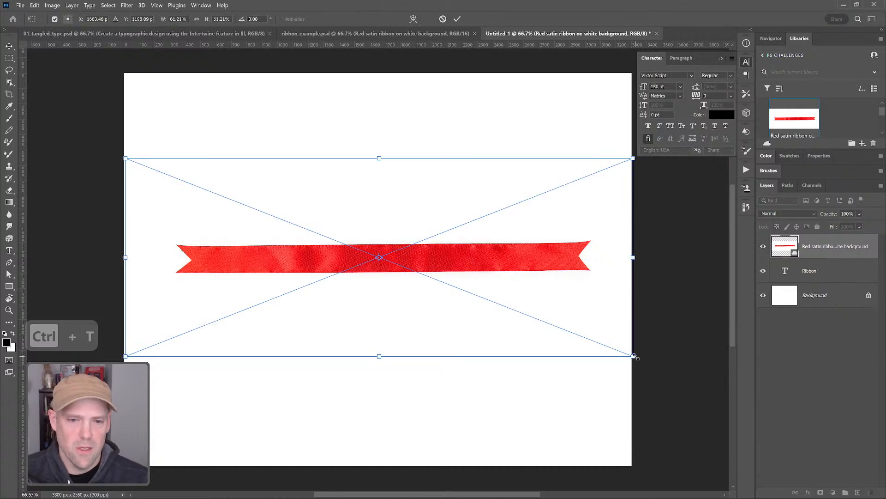
drag(635, 357, 612, 349)
key(Return)
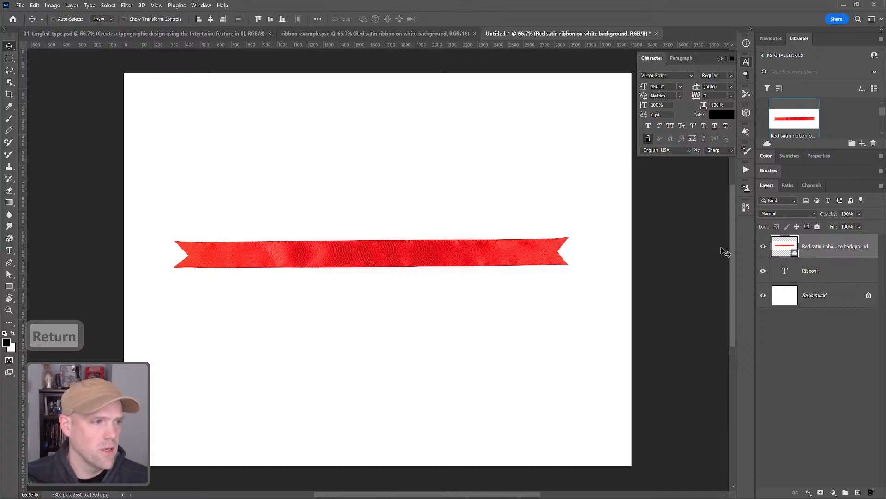
- Duplicate the ribbon layer beneath the "Ribbon!" text layer and rasterize the original ribbon layer above the text
mouse_move(469, 259)
mouse_down()
mouse_move(475, 249)
mouse_move(466, 261)
mouse_up()
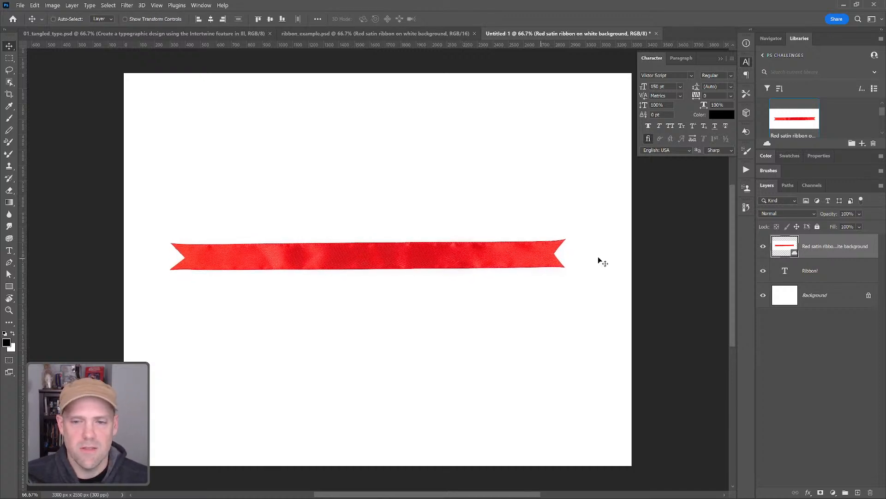
drag(816, 253, 814, 288)
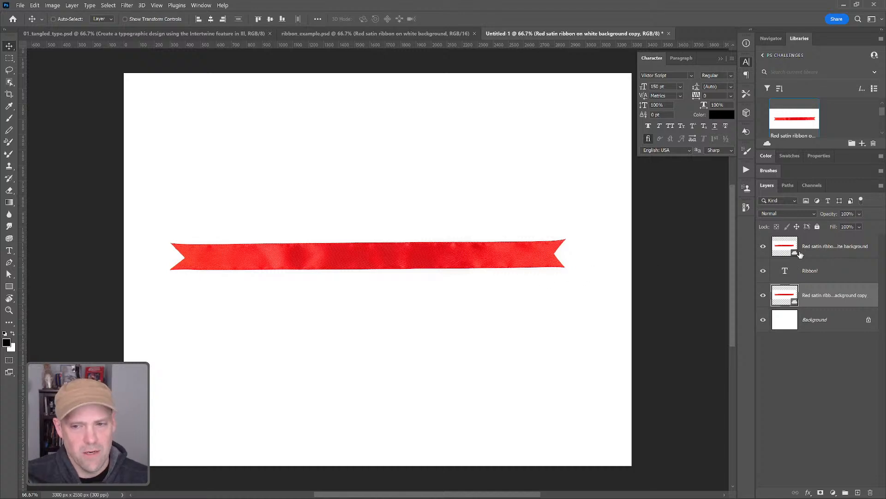
click(811, 252)
right_click(810, 249)
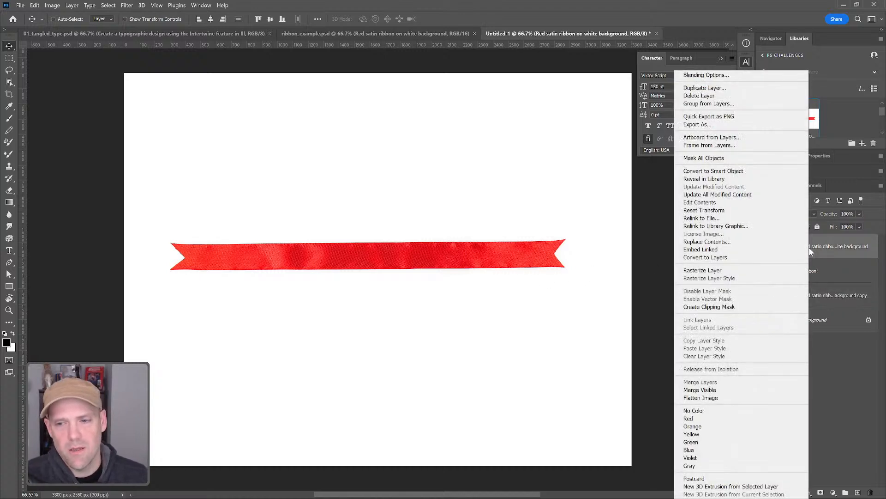
click(734, 273)
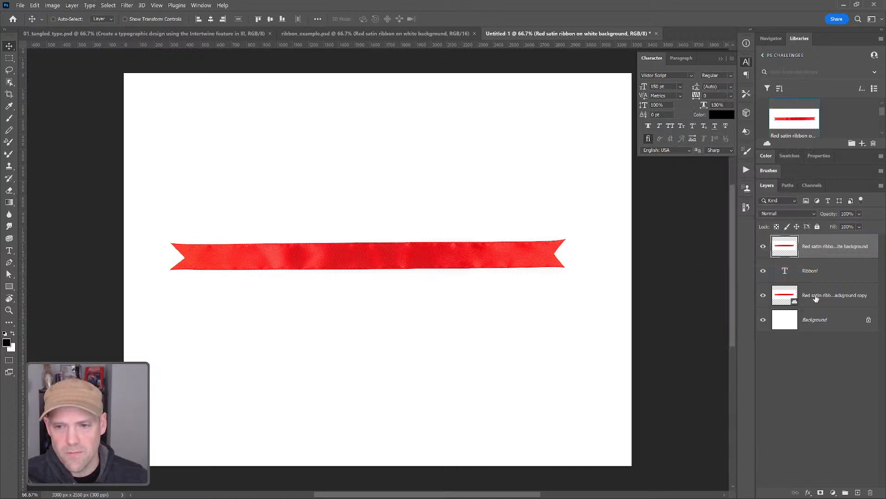
- Remove the white background from the rasterized ribbon layer by selecting the ribbon with the Object Selection tool, inverting the selection and deleting; deselect
key(w)
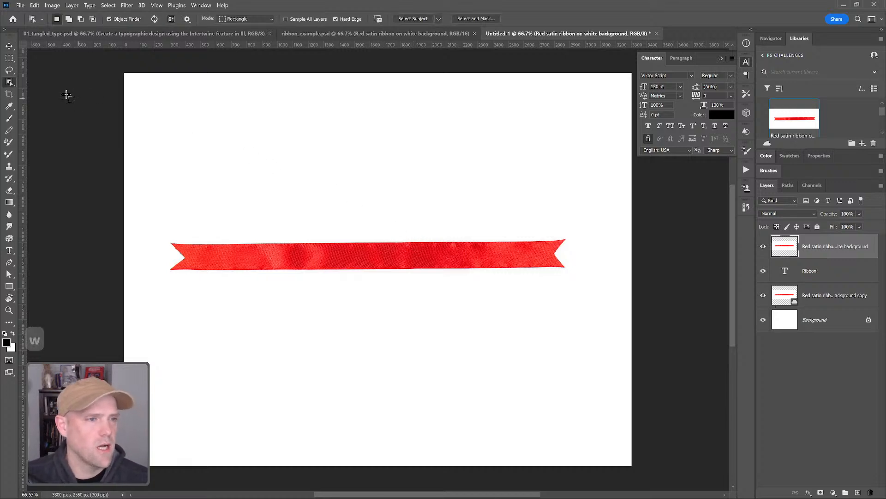
right_click(11, 86)
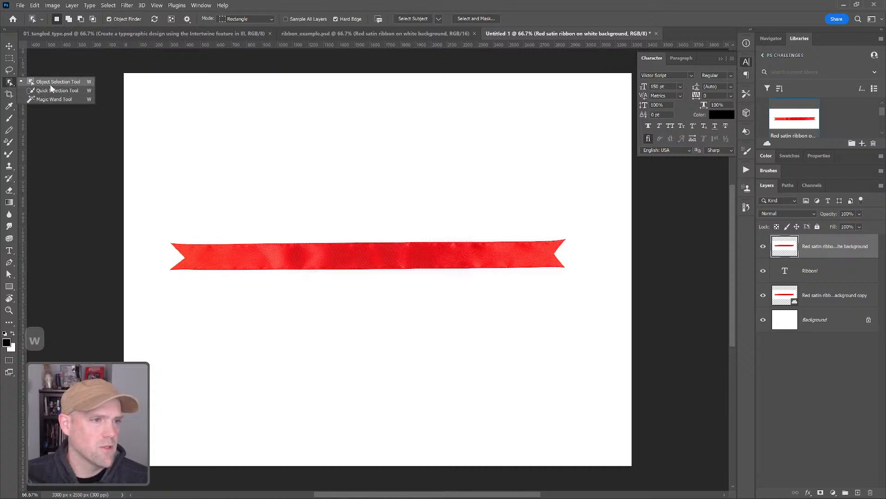
click(66, 84)
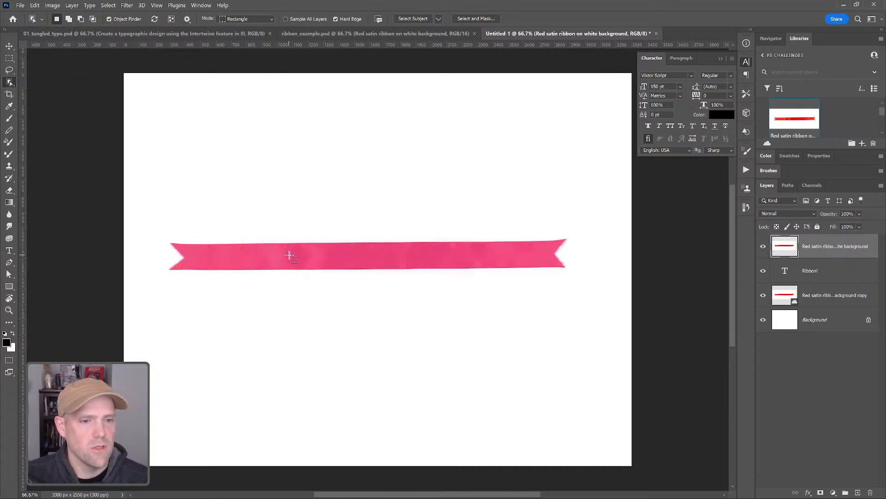
click(453, 271)
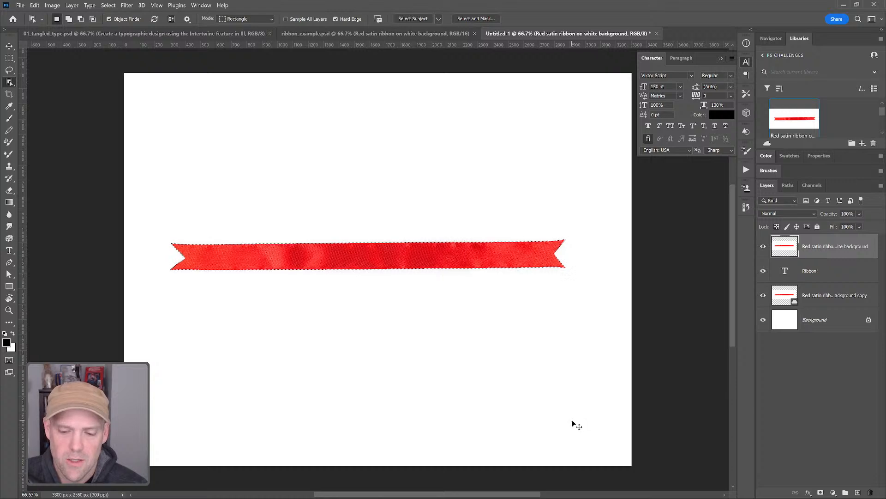
key(ctrl+shift+i)
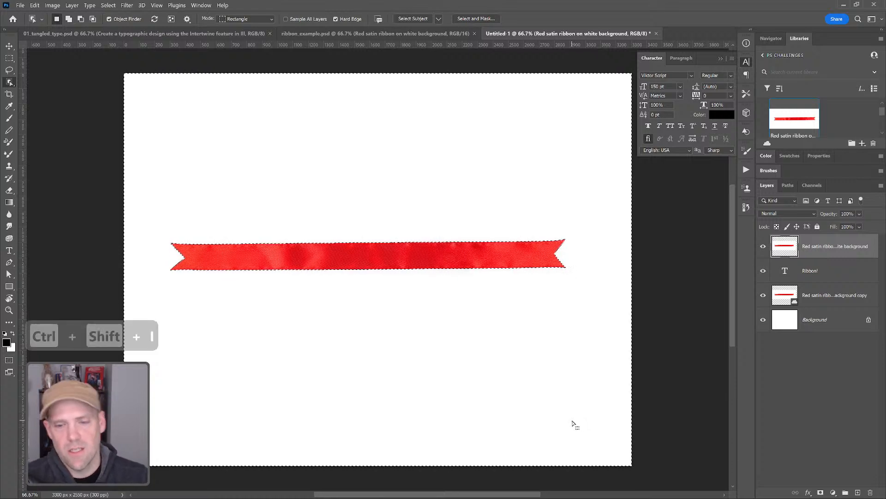
key(Delete)
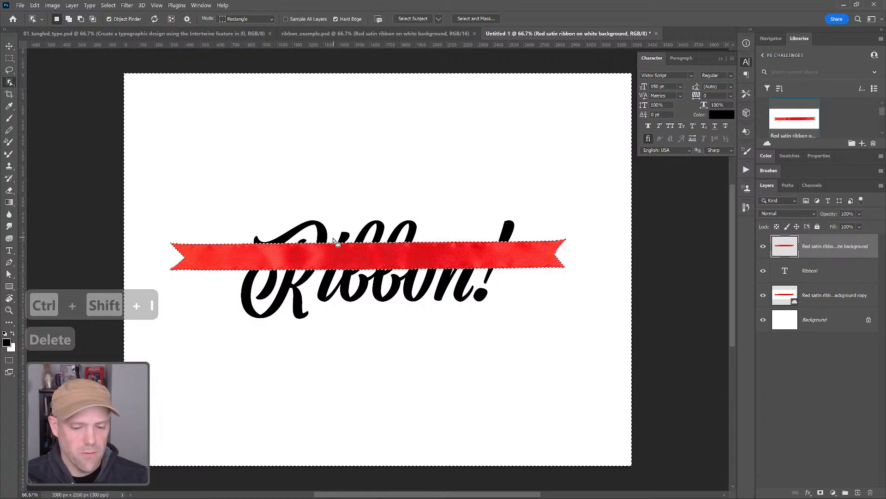
key(ctrl+d)
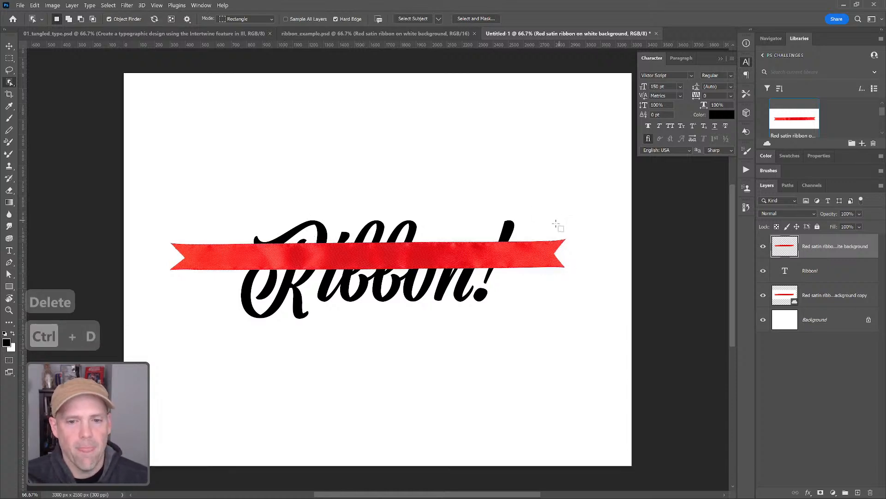
- Hide the ribbon copy beneath the text and move the cut-out ribbon slightly down across the lettering
key(v)
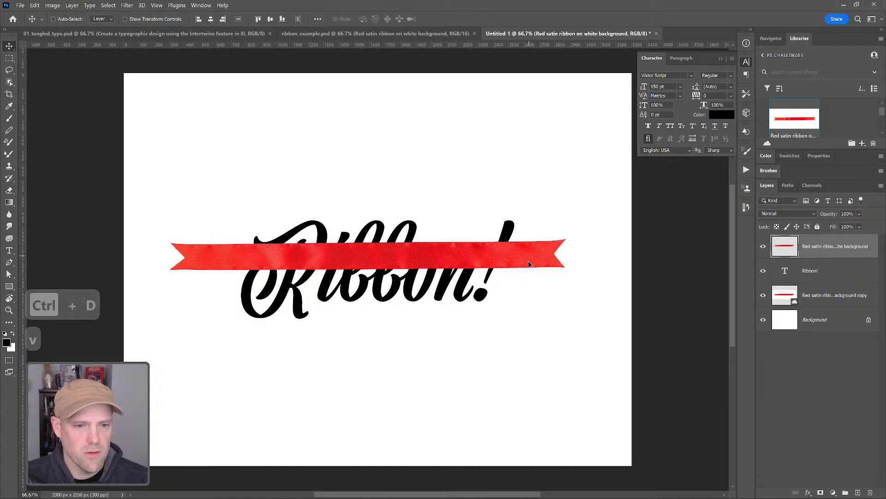
drag(529, 256, 530, 269)
key(ctrl+z)
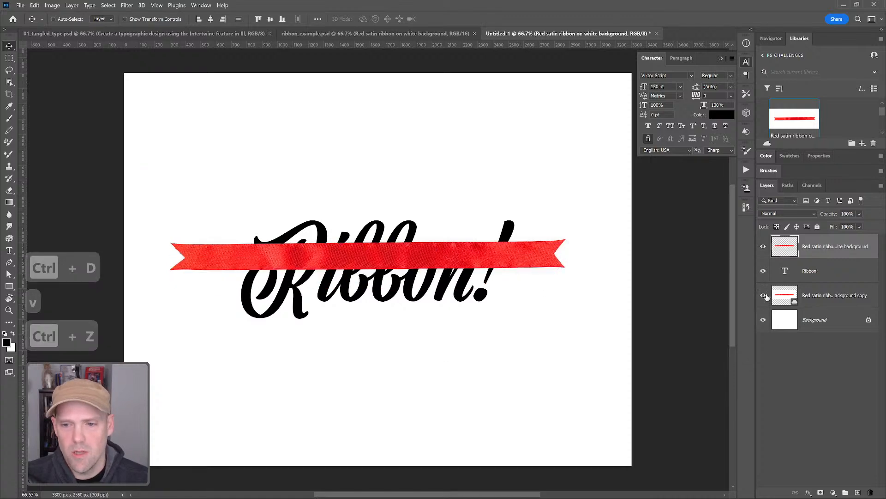
drag(525, 256, 524, 272)
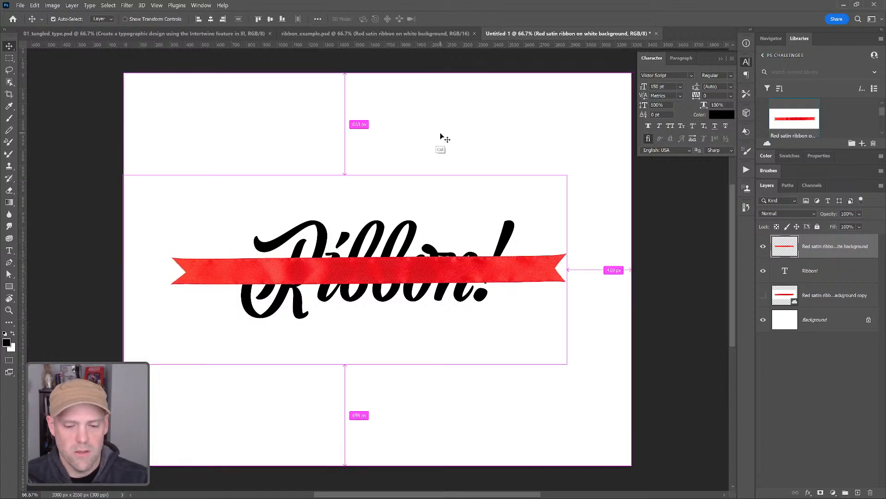
- Show the rulers and place a horizontal guide along the lower edge of the ribbon
key(ctrl+r)
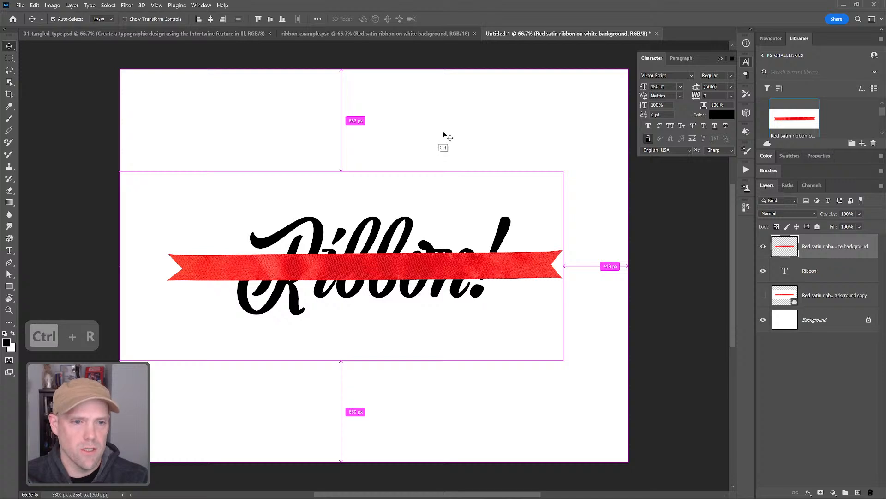
key(ctrl+r)
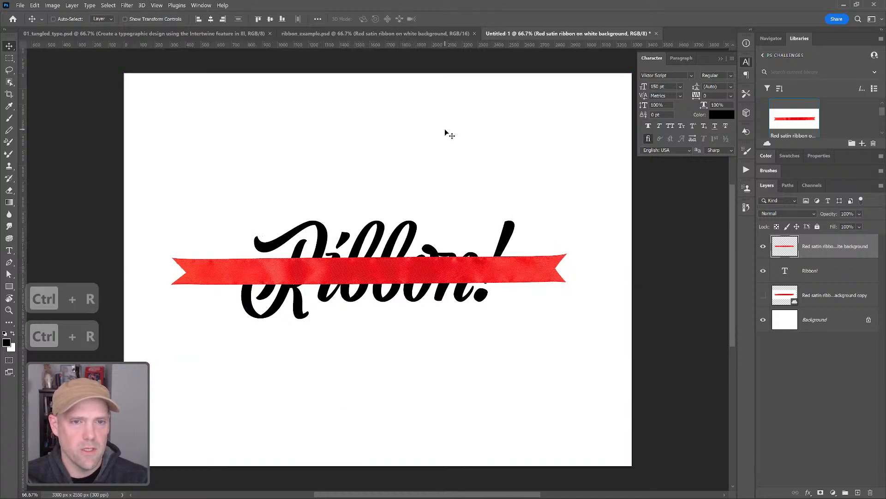
key(ctrl+r)
key(ctrl+r)
key(ctrl+r)
key(ctrl+r)
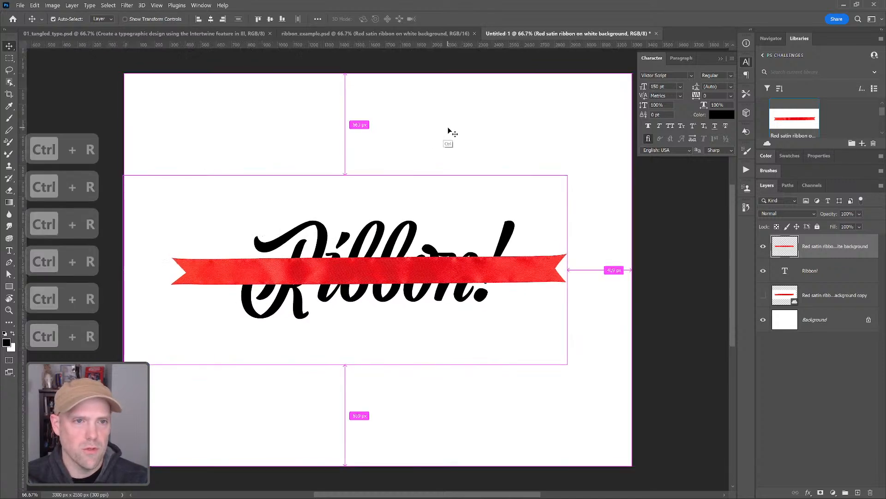
drag(466, 42, 516, 285)
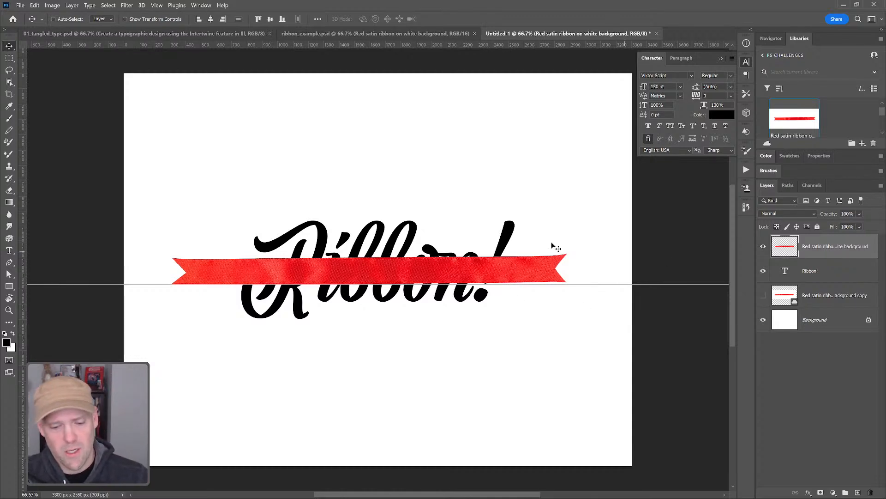
- Rotate the ribbon clockwise by about half a degree with Free Transform to level it against the guide
key(ctrl)
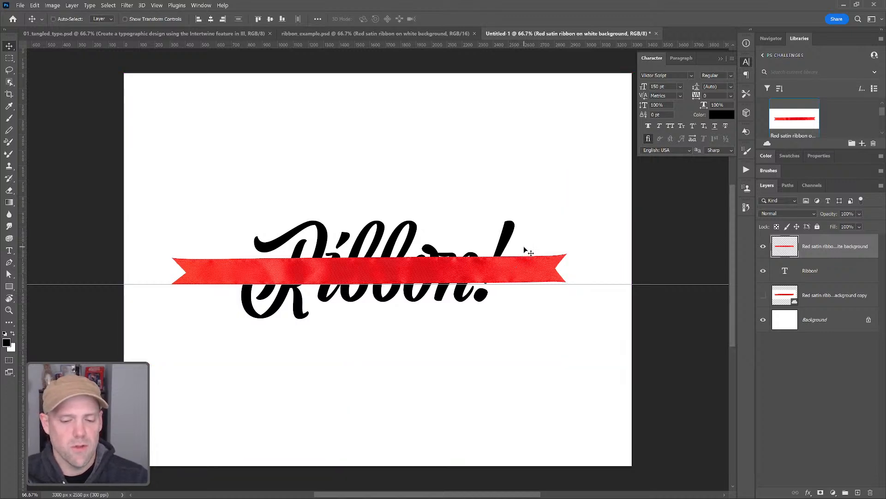
key(ctrl+t)
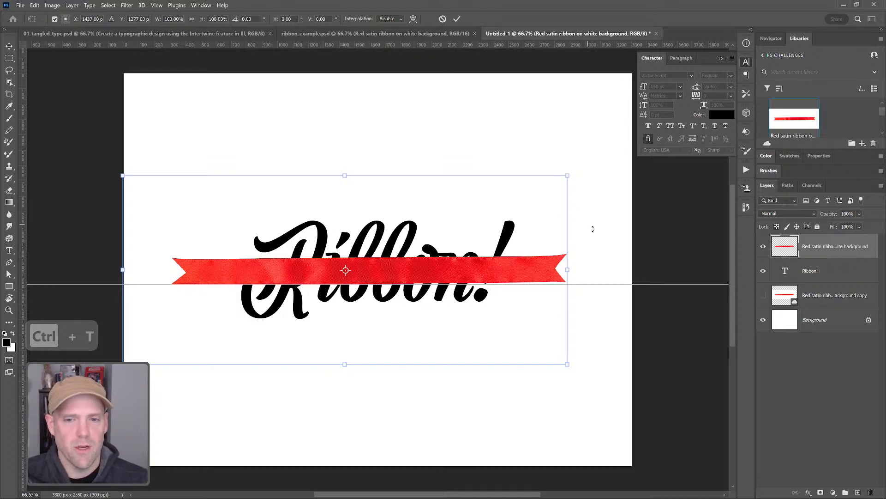
mouse_move(598, 222)
mouse_down()
mouse_move(601, 231)
mouse_move(603, 203)
mouse_move(597, 220)
mouse_up()
key(ctrl+z)
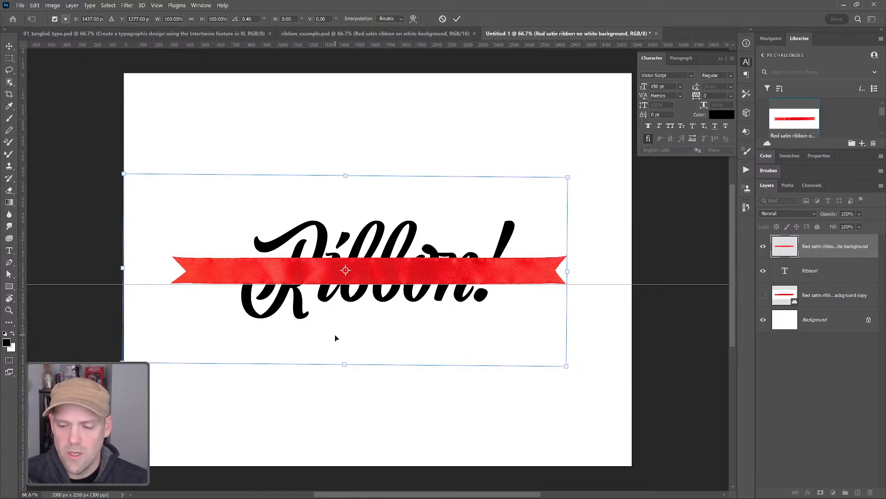
key(Return)
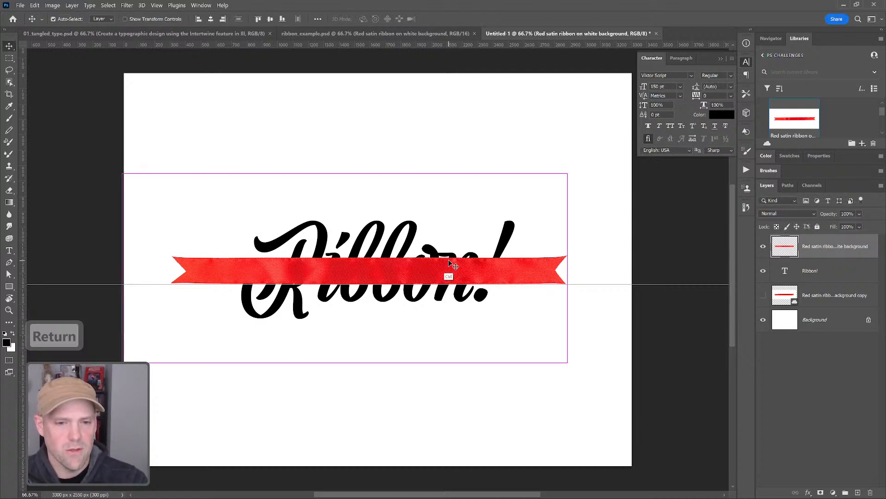
- Squash the ribbon vertically into a thinner strip at its full width, and shift it slightly right over the text
key(ctrl+t)
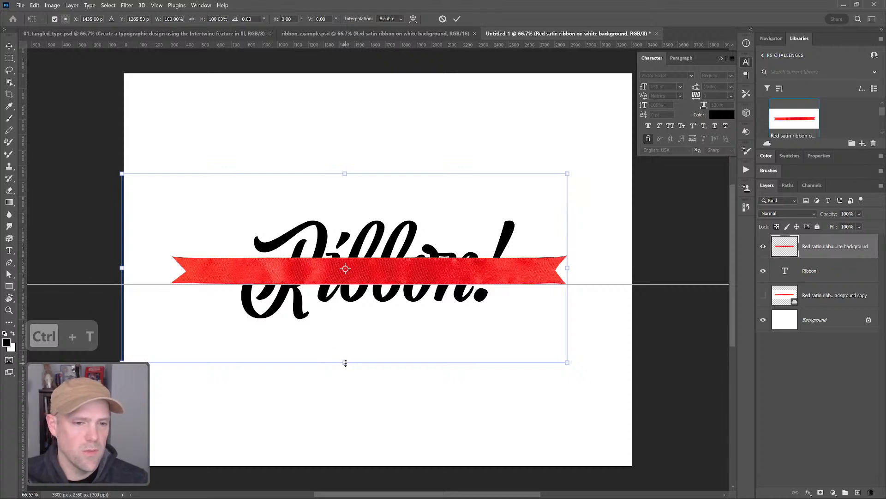
drag(345, 363, 354, 342)
key(ctrl+z)
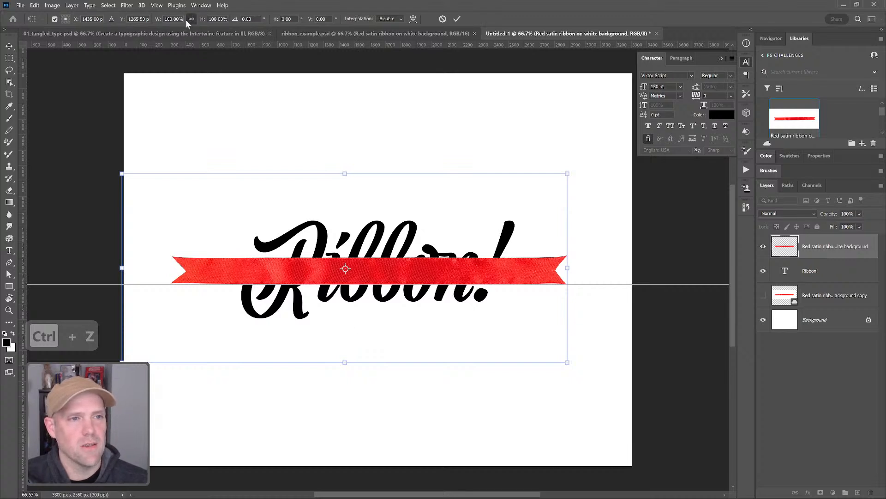
drag(357, 367, 344, 346)
key(ctrl+z)
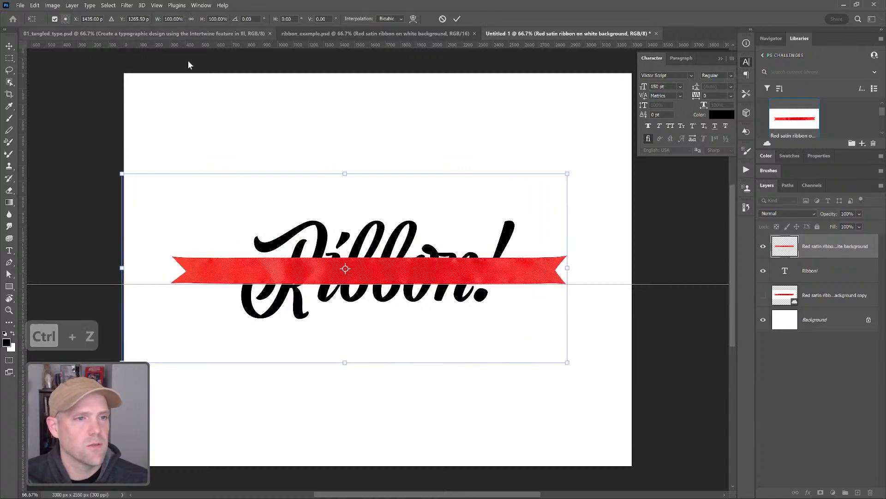
drag(345, 363, 346, 323)
key(Return)
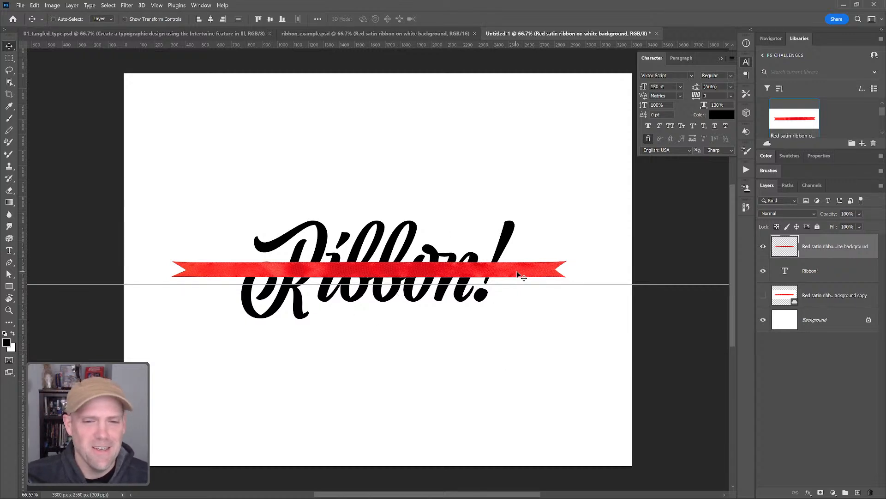
drag(522, 274, 525, 273)
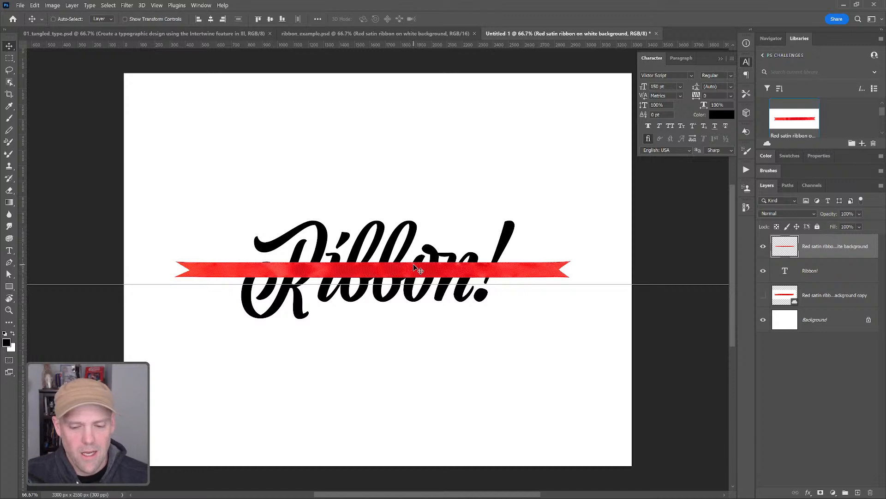
- Hide the guide and the rulers
key(ctrl)
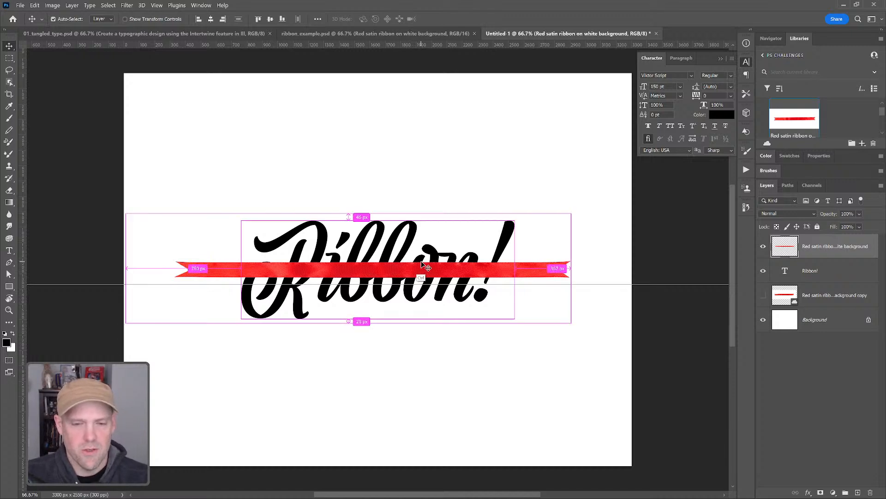
key(ctrl+h)
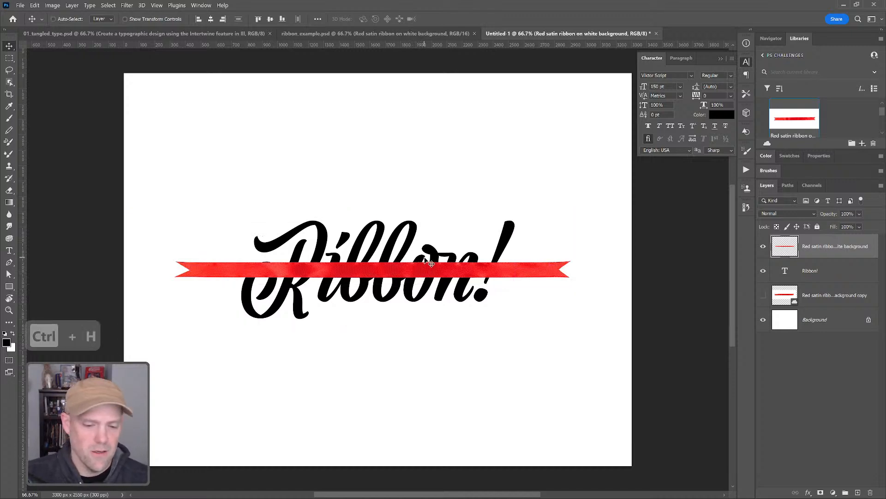
click(160, 6)
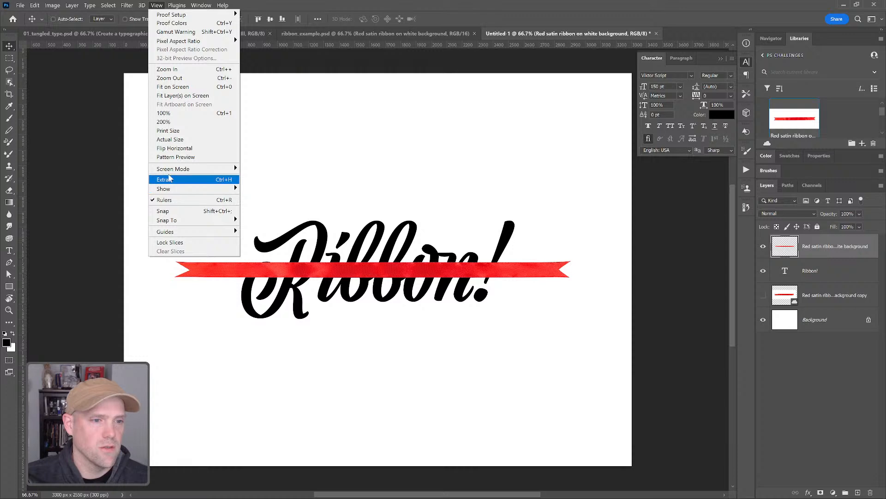
click(237, 182)
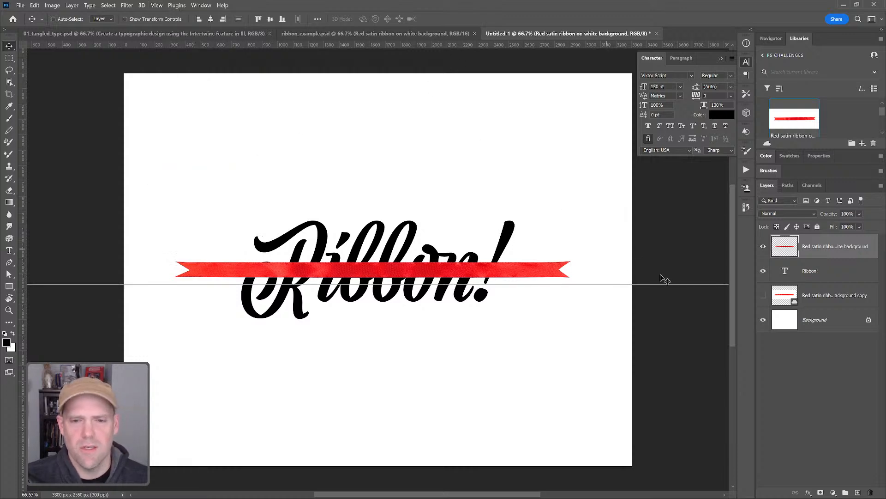
key(ctrl+h)
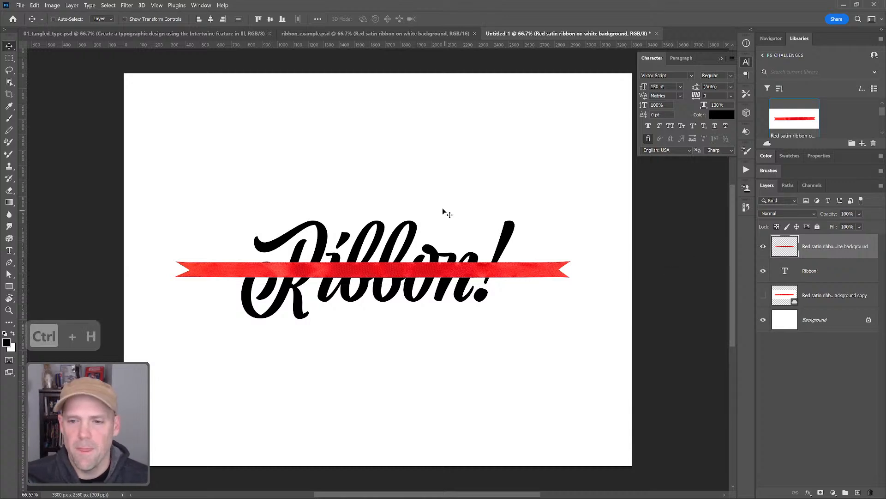
key(ctrl+r)
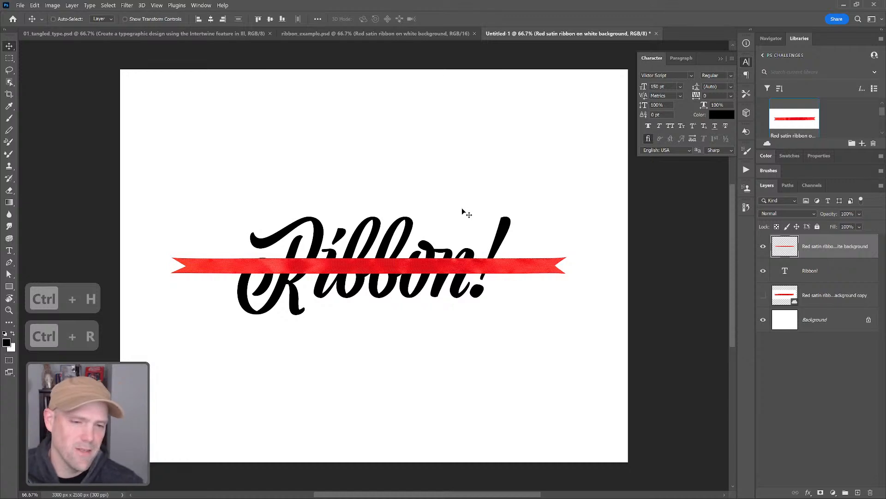
- Open the Liquify filter on the ribbon layer and enlarge the Forward Warp brush to 700
key(v)
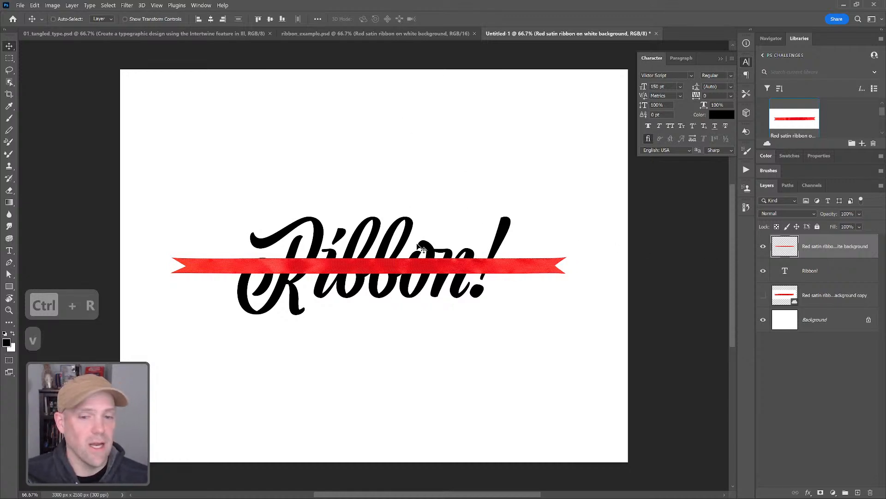
click(127, 5)
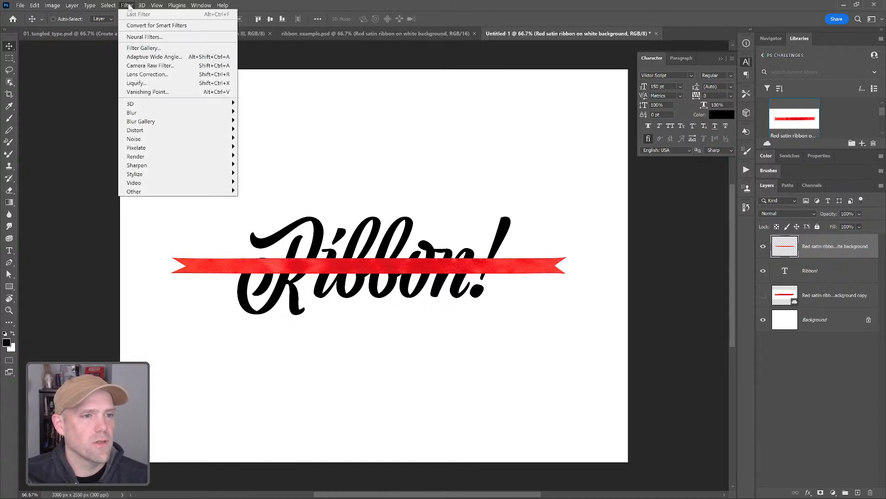
click(173, 84)
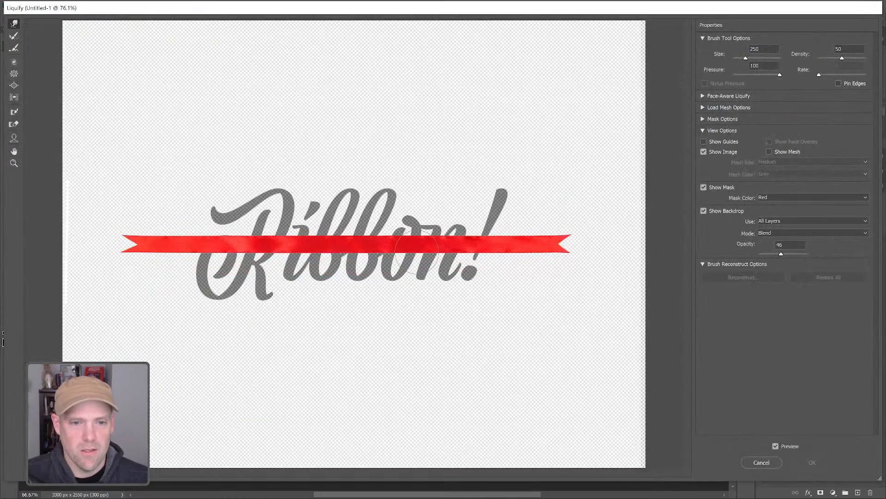
key(bracketright)
key(bracketright)
key(bracketright)
key(bracketright)
key(bracketright)
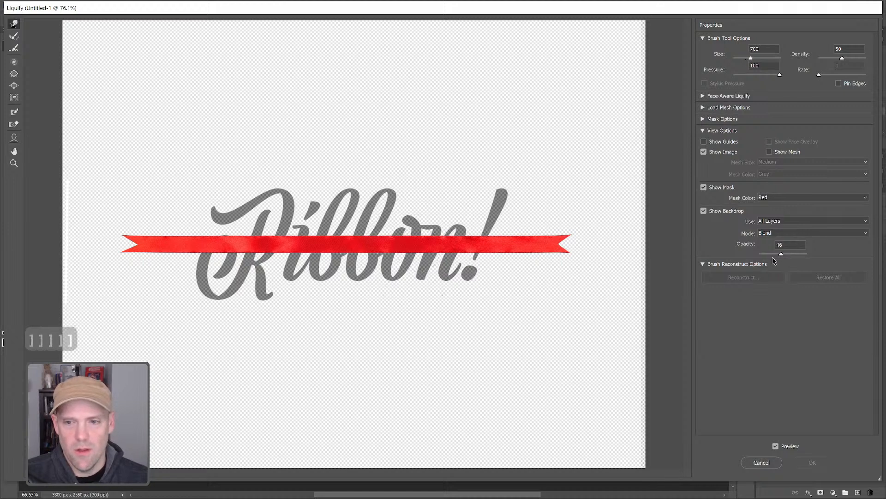
key(bracketright)
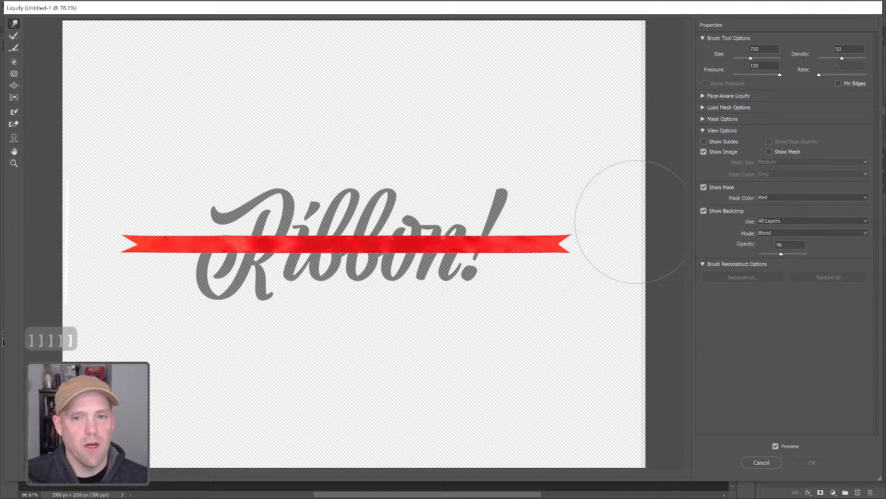
- Compare the Liquify preview with and without the backdrop and check which layers it can use, keeping All Layers
click(703, 212)
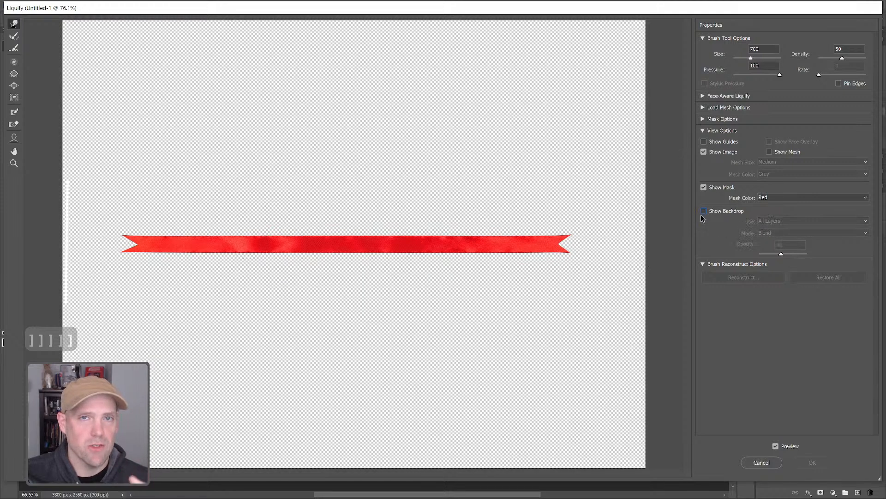
click(701, 213)
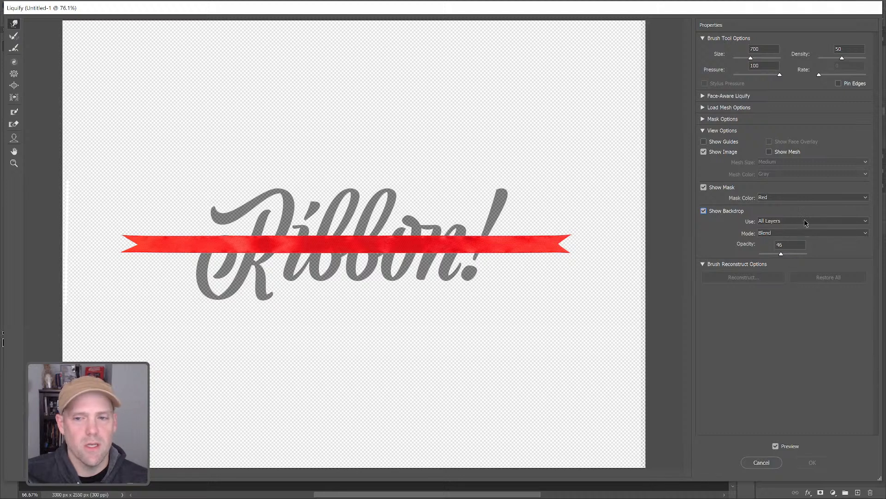
click(805, 222)
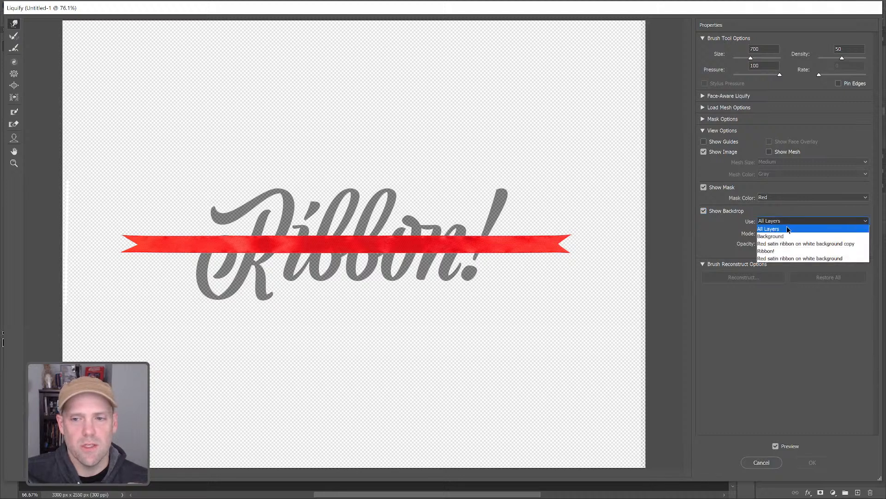
click(714, 236)
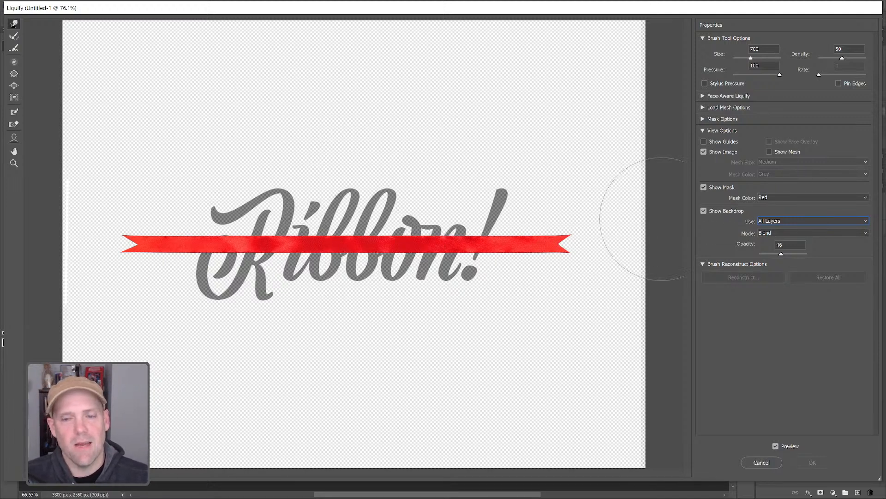
- Enlarge the warp brush and push the ribbon's middle upward into an arch over the letters "ibb"
key(bracketright)
key(bracketright)
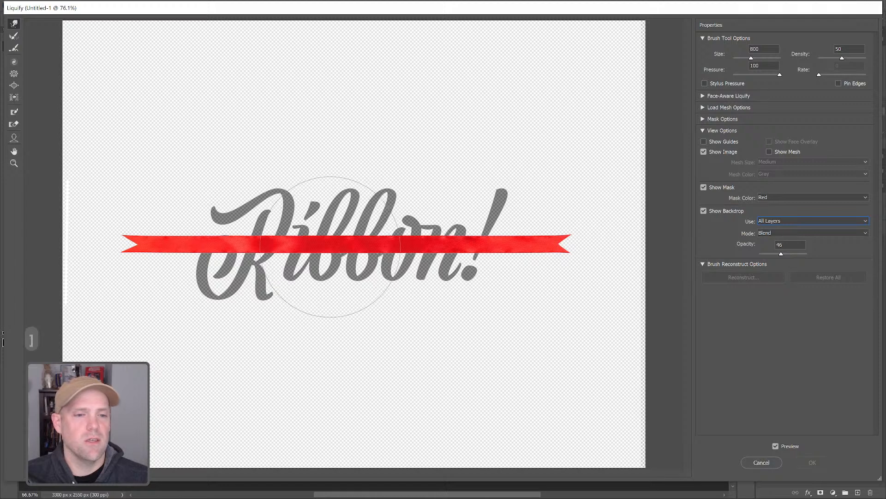
mouse_move(330, 232)
mouse_down()
mouse_move(343, 246)
mouse_move(343, 231)
mouse_up()
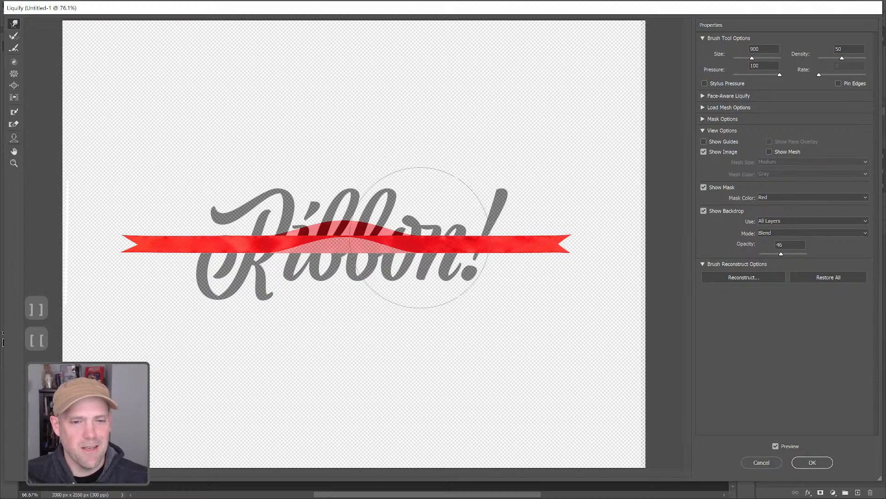
- Push the ribbon down across the letters "on" with a 700 brush, and its right end up with an 800 brush
key(bracketleft)
key(bracketleft)
drag(424, 240, 422, 242)
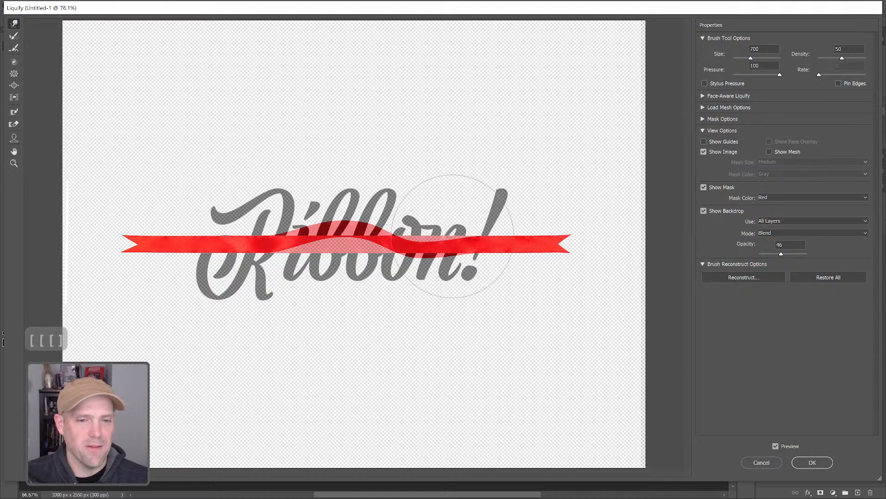
key(bracketright)
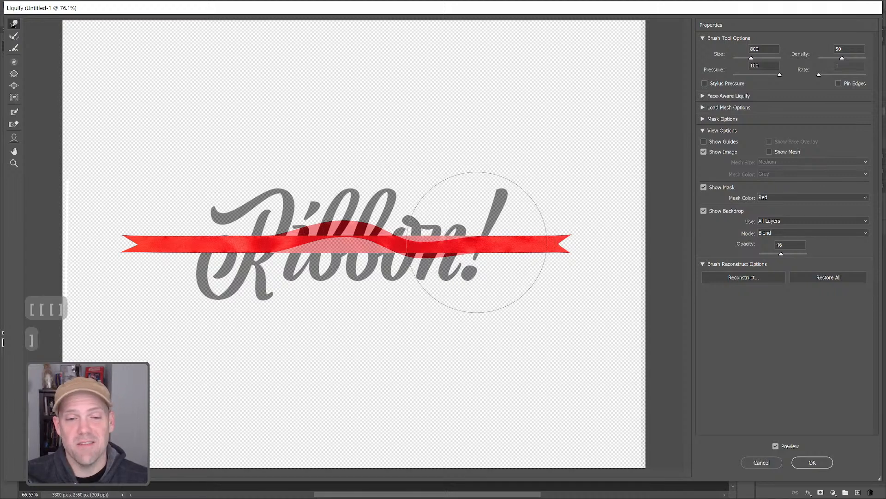
drag(535, 240, 538, 228)
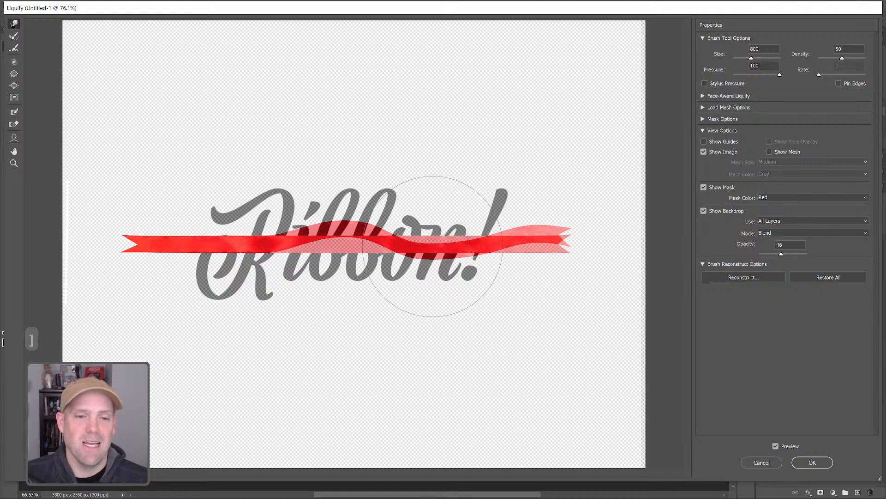
- Push the ribbon down into a dip across the letter "R" and adjust the warp brush size to 800
key(bracketleft)
key(bracketleft)
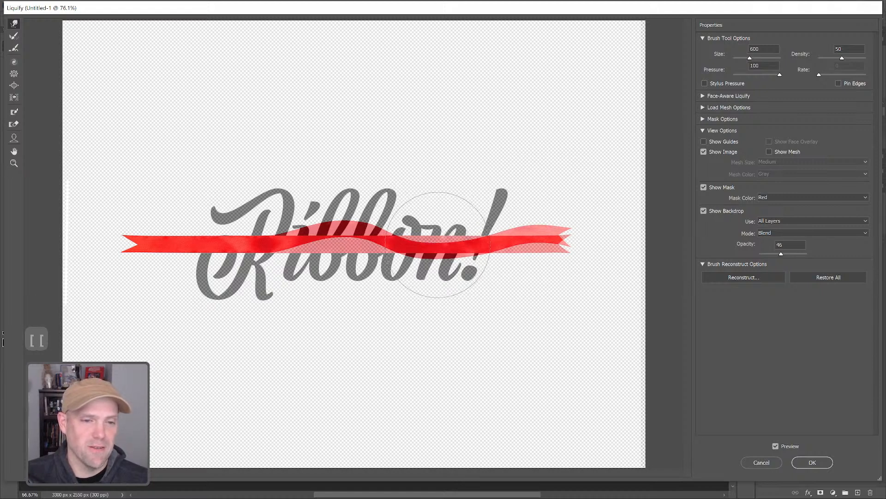
key(bracketright)
key(bracketright)
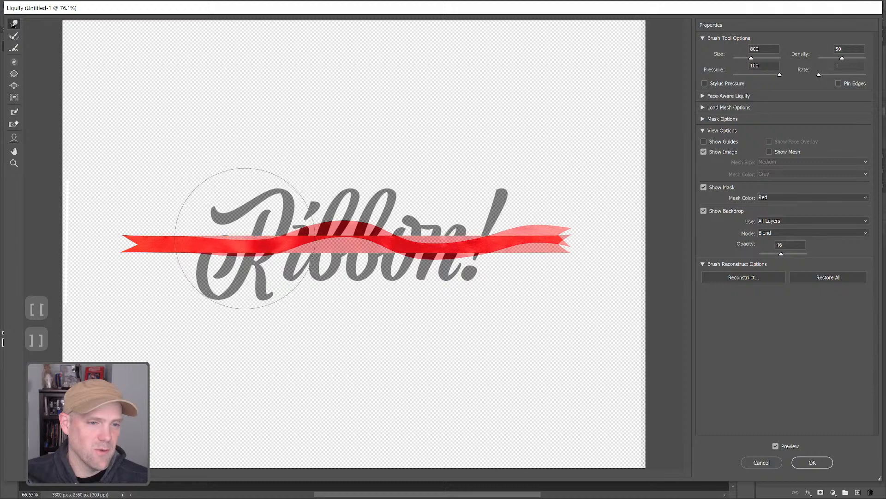
key(bracketleft)
key(bracketleft)
key(bracketleft)
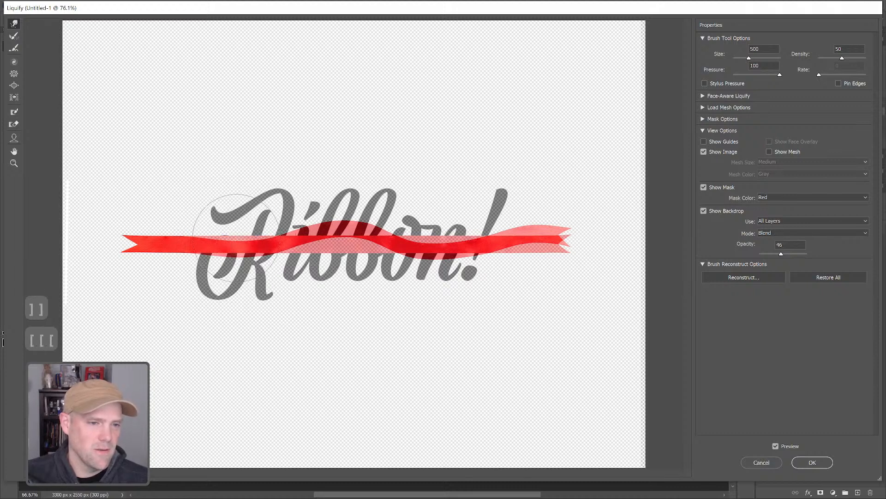
key(bracketright)
key(bracketright)
key(bracketright)
key(bracketright)
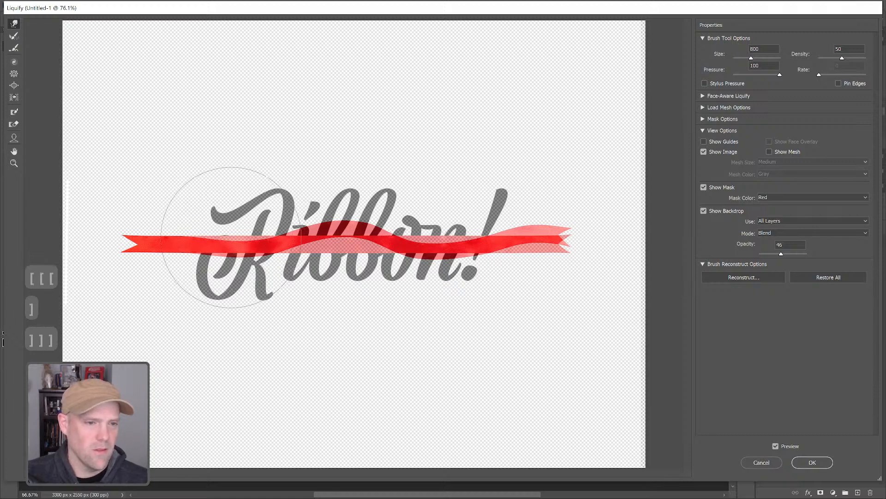
- Push the ribbon's left end upward to complete the wave, and apply the Liquify filter
key(bracketleft)
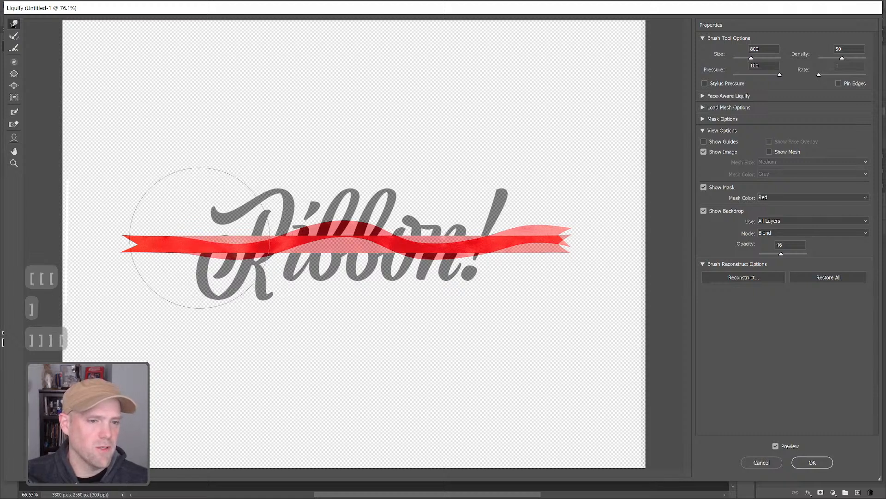
drag(142, 241, 149, 236)
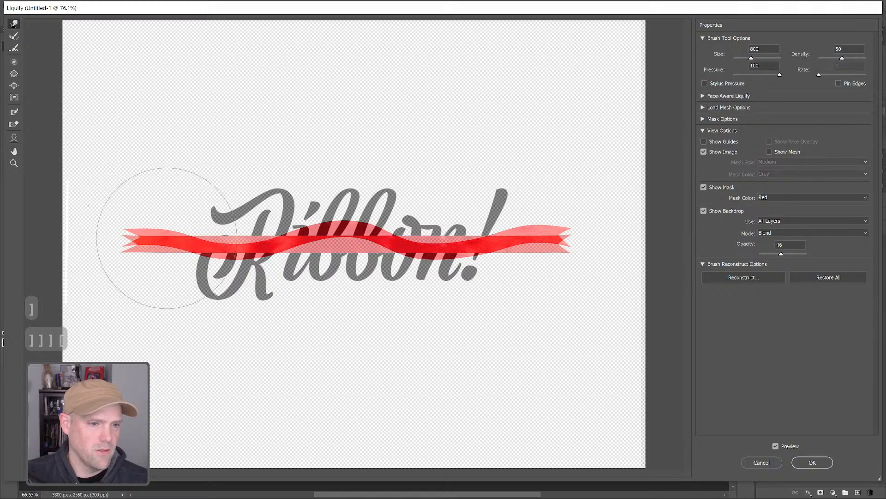
key(bracketleft)
key(bracketleft)
key(bracketleft)
key(bracketright)
key(bracketright)
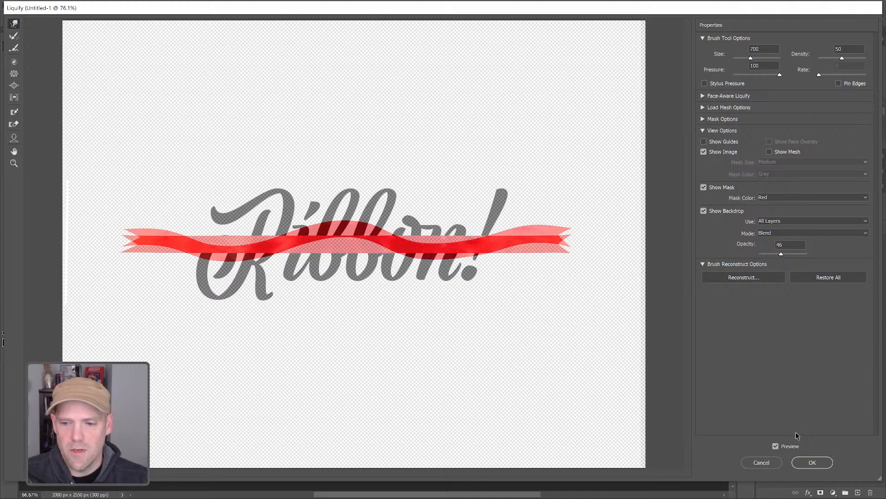
click(812, 462)
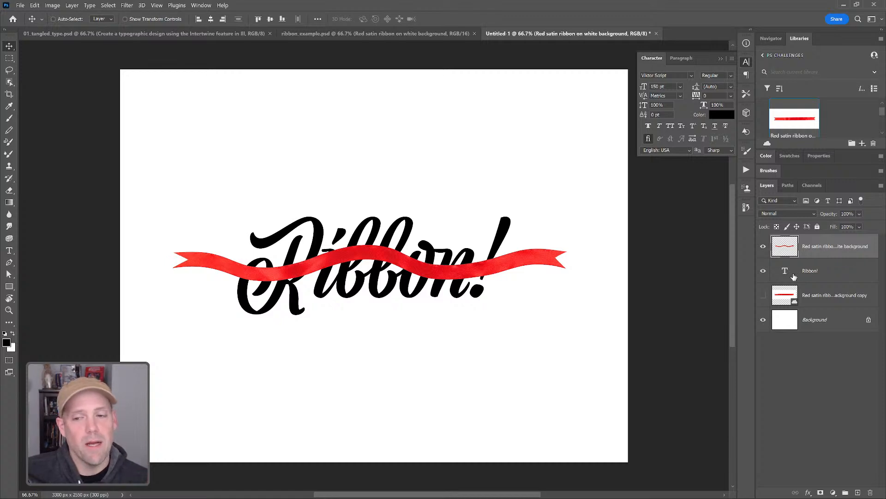
- Duplicate the "Ribbon!" text layer beneath itself as a hidden backup, and rasterize the original text layer
mouse_move(809, 276)
mouse_down()
mouse_move(815, 296)
mouse_move(813, 287)
mouse_up()
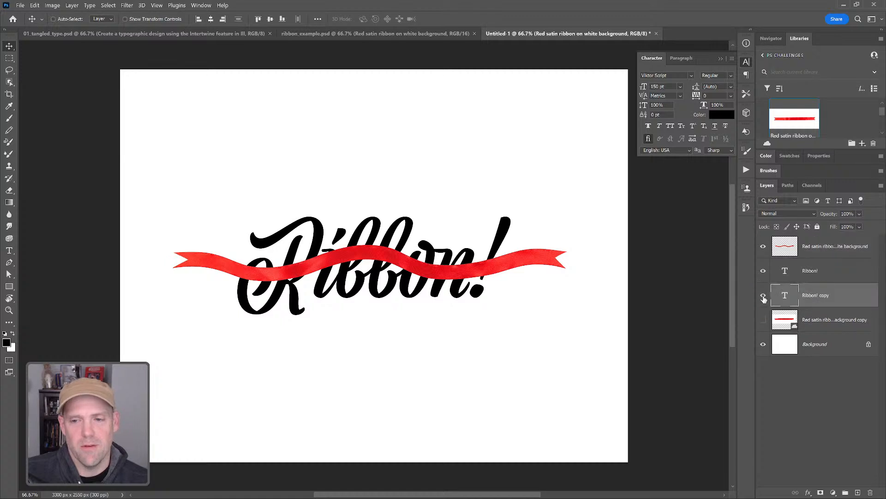
click(813, 275)
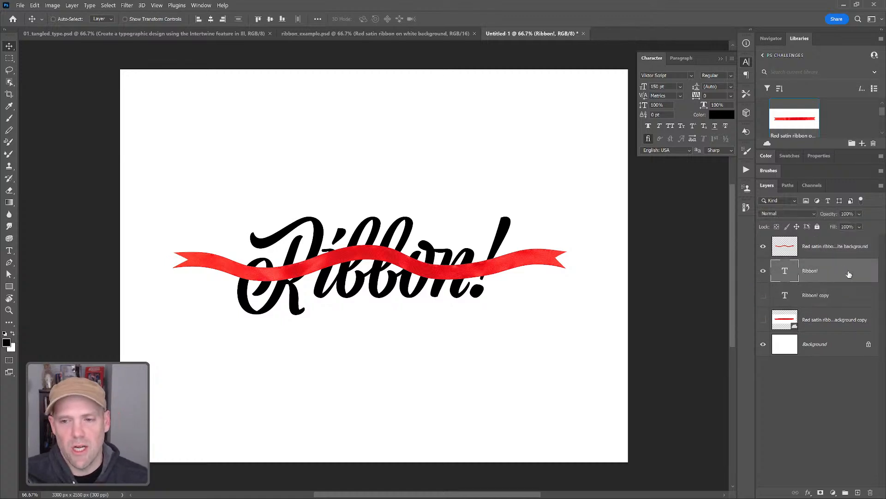
right_click(830, 270)
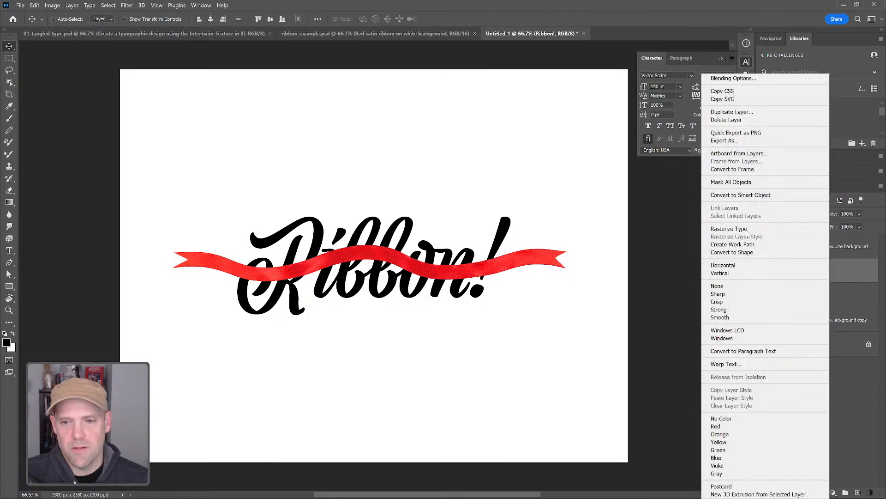
click(744, 229)
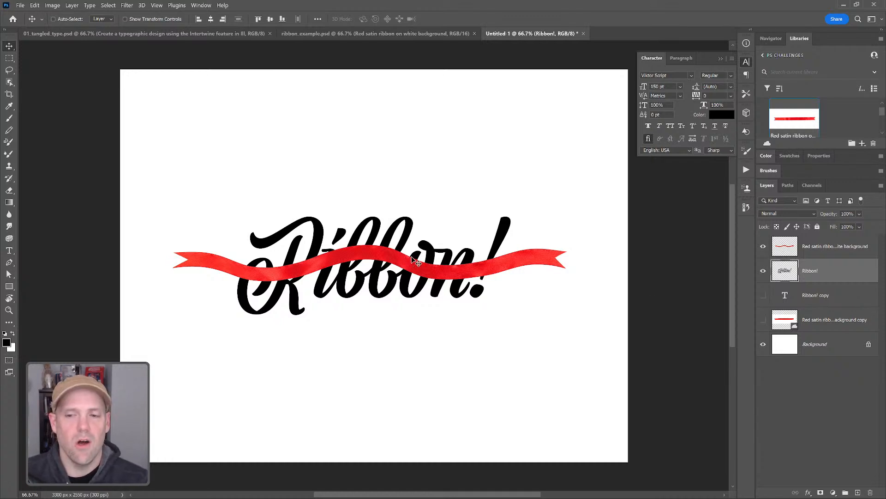
key(l)
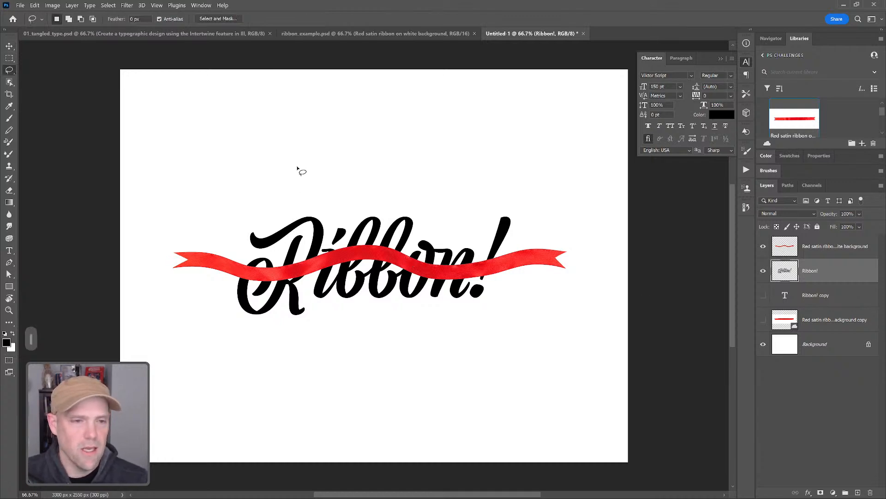
mouse_move(291, 145)
mouse_down()
mouse_move(323, 125)
mouse_move(397, 135)
mouse_move(455, 173)
mouse_move(536, 172)
mouse_up()
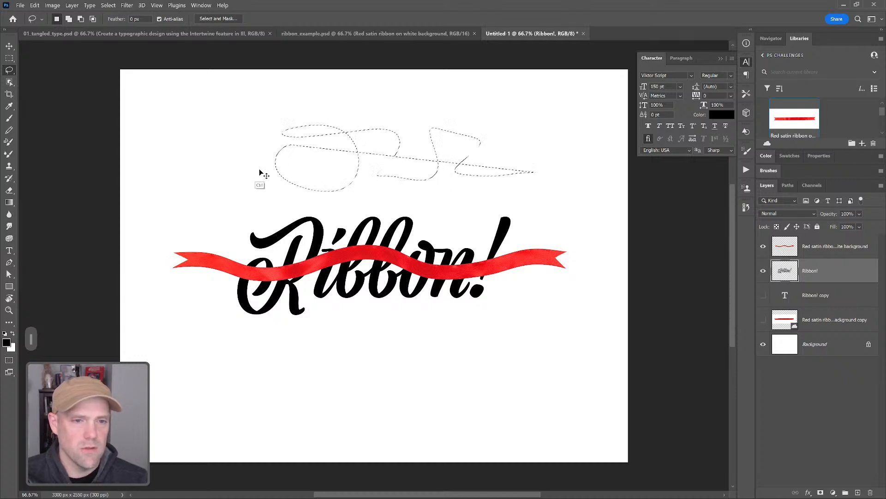
key(ctrl+z)
mouse_move(268, 187)
mouse_down()
mouse_move(276, 164)
mouse_move(329, 166)
mouse_move(326, 176)
mouse_move(341, 181)
mouse_move(386, 158)
mouse_move(385, 165)
mouse_move(410, 165)
mouse_up()
key(ctrl+z)
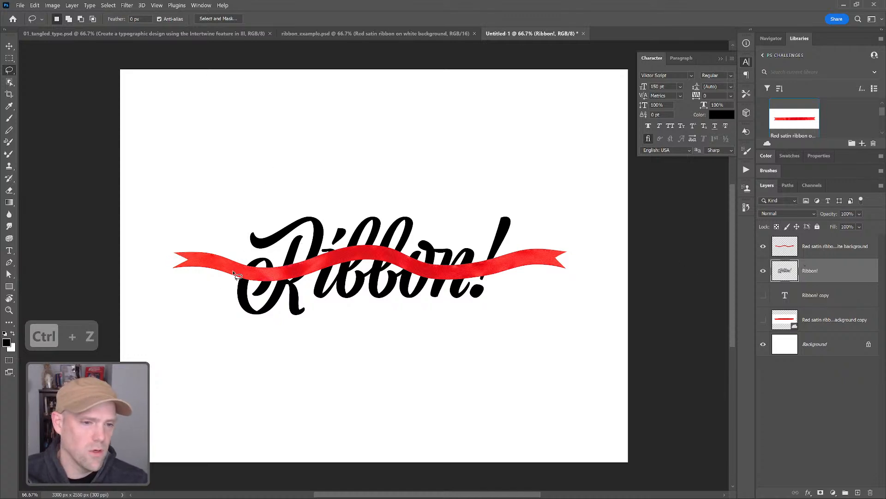
- Lasso the inner curl on the left of the "R" where it crosses the ribbon, and cut it to a new layer
mouse_move(276, 263)
mouse_down()
mouse_move(252, 277)
mouse_move(252, 294)
mouse_move(267, 296)
mouse_move(276, 264)
mouse_up()
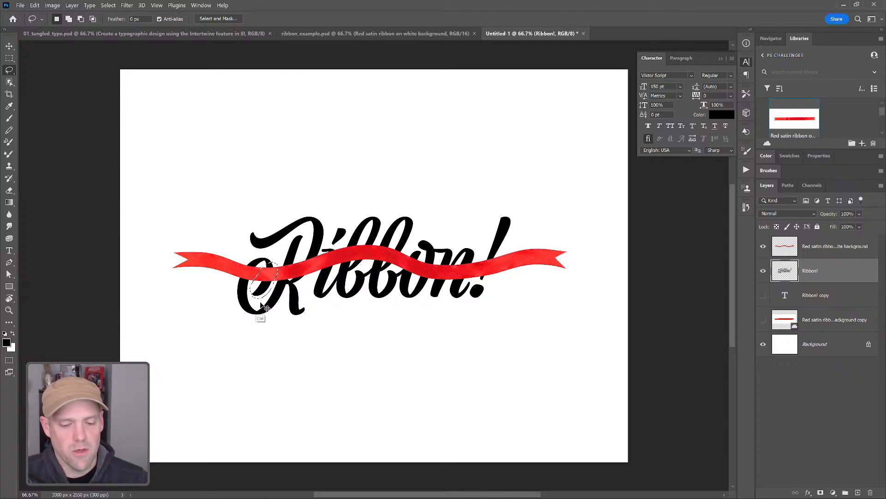
key(ctrl+shift+j)
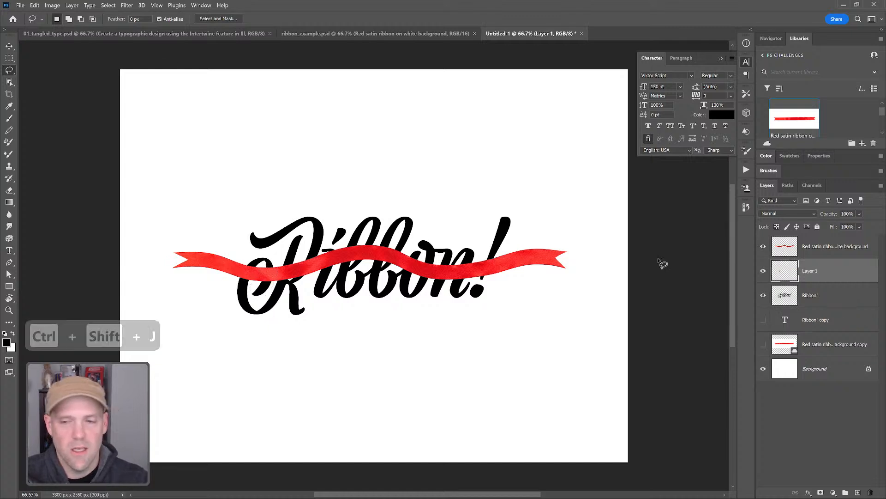
- Hide the ribbon layer and toggle Layer 1's visibility to check the piece cut from the "R"
click(764, 248)
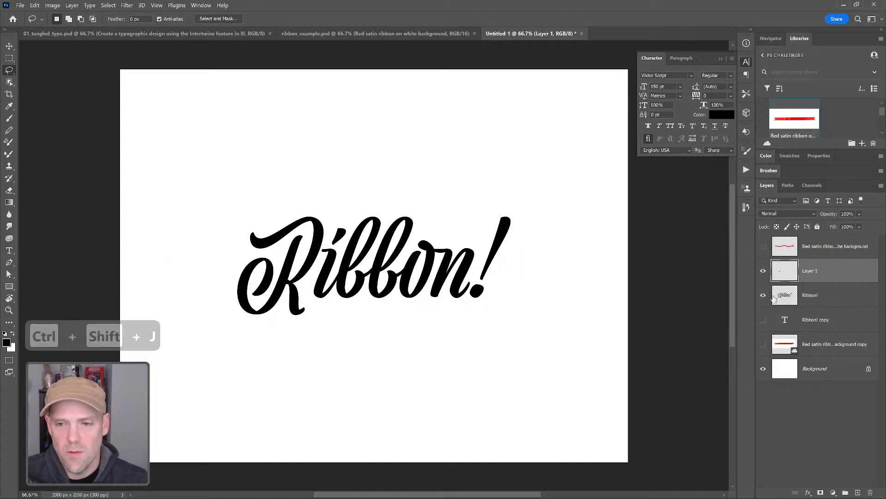
click(763, 272)
click(763, 271)
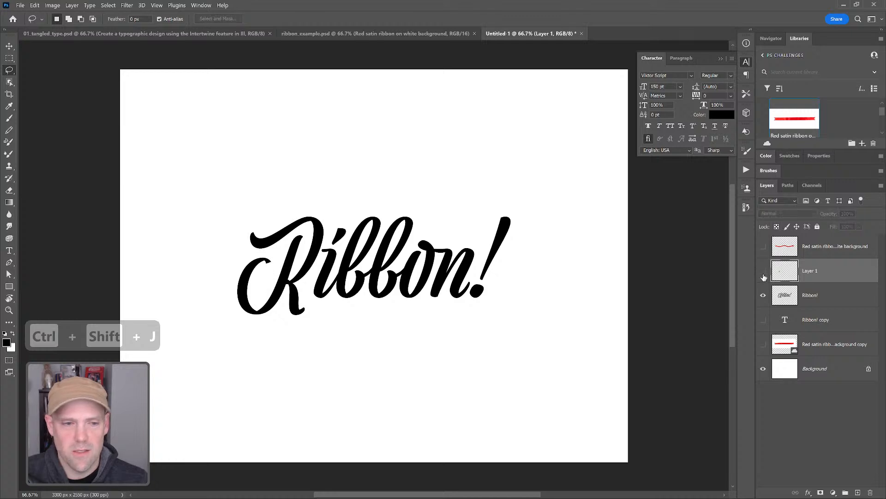
click(764, 272)
click(764, 276)
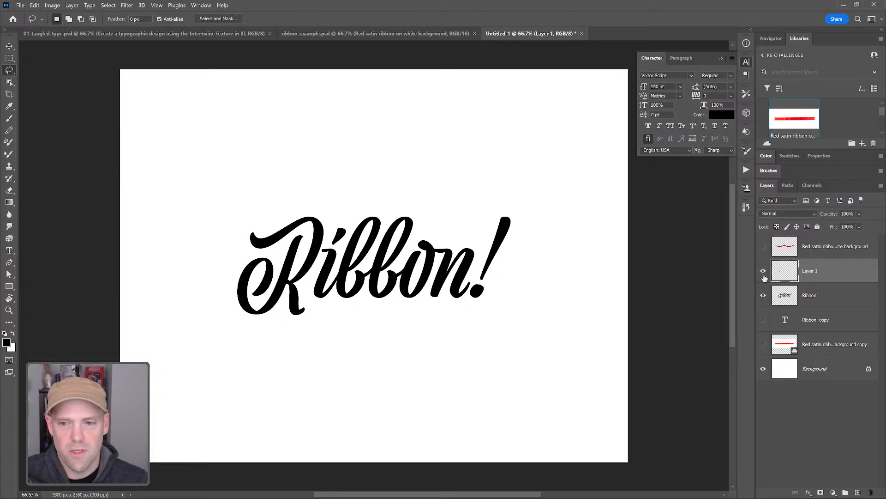
click(764, 273)
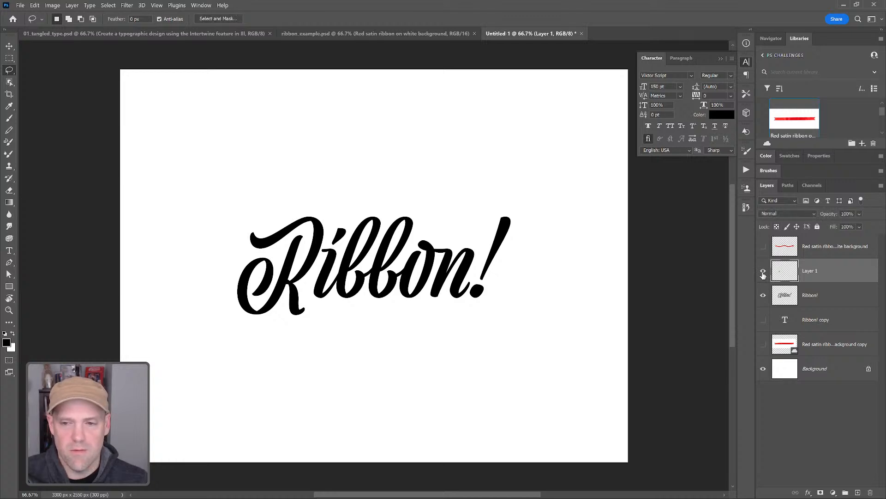
- Show the wavy ribbon layer again and move Layer 1 above it so the "R" curl overlaps the ribbon
click(763, 276)
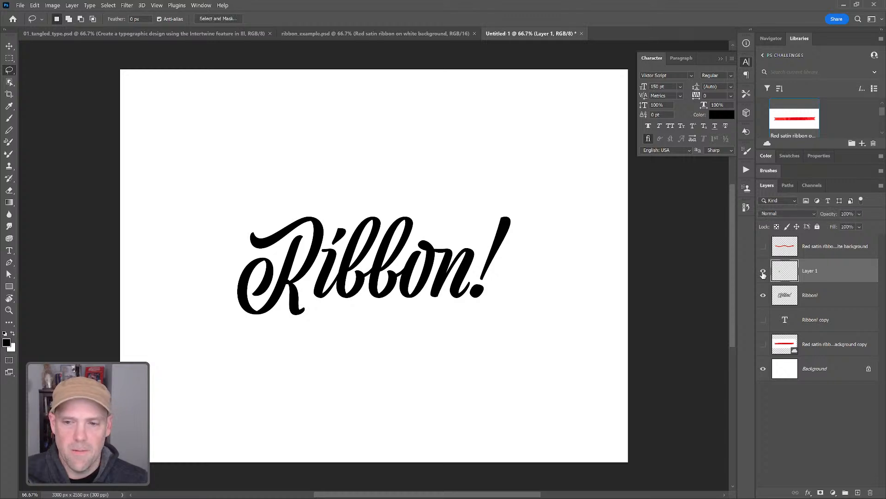
click(763, 249)
drag(815, 271, 810, 240)
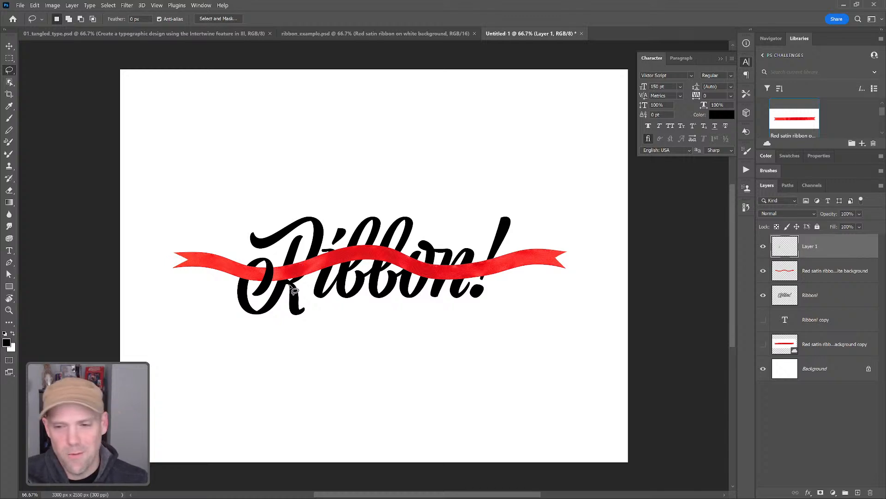
- Lasso the lower bowl of the "R" where it crosses the ribbon, cut it to a new layer, and move that above the ribbon
click(829, 297)
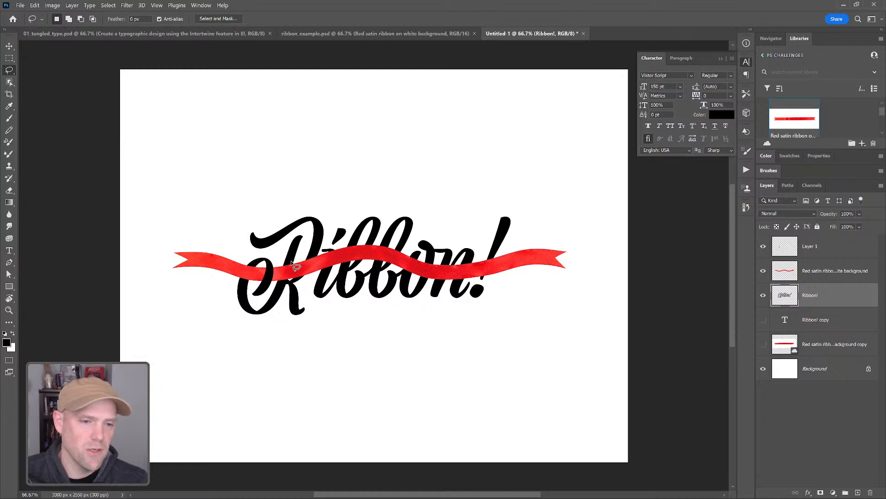
mouse_move(300, 258)
mouse_down()
mouse_move(292, 277)
mouse_move(298, 287)
mouse_move(314, 271)
mouse_move(303, 257)
mouse_up()
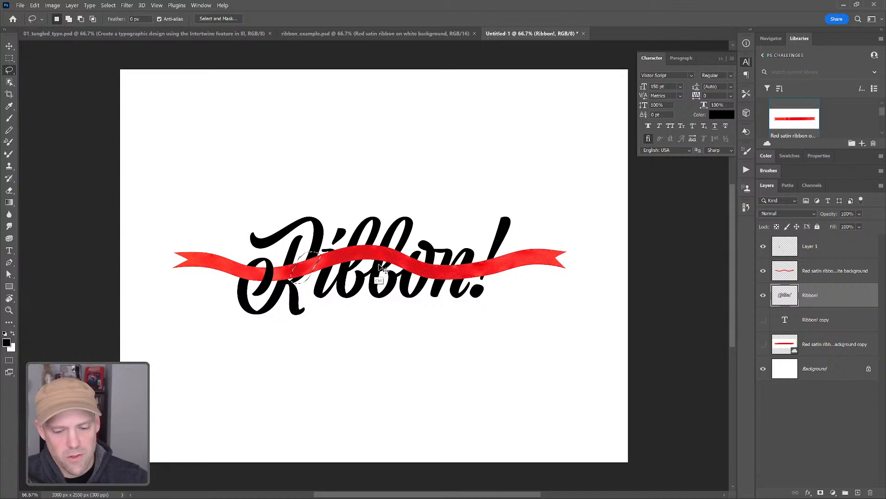
key(ctrl+shift+j)
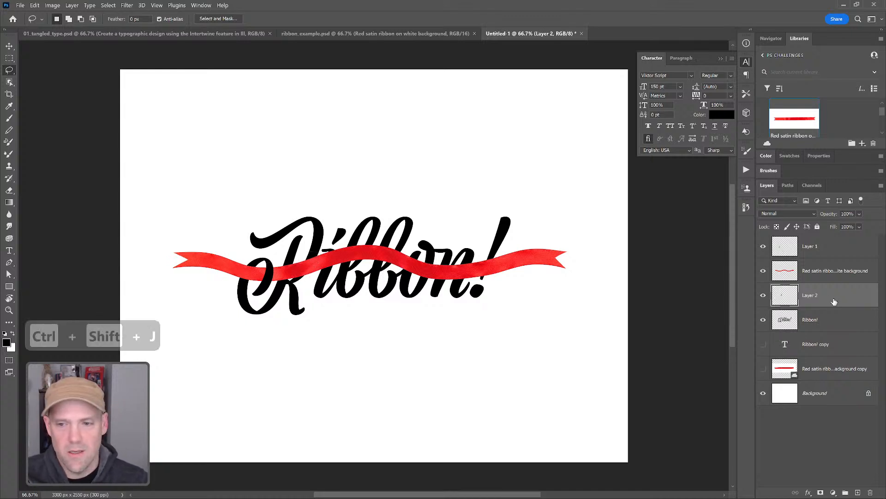
drag(834, 301, 827, 258)
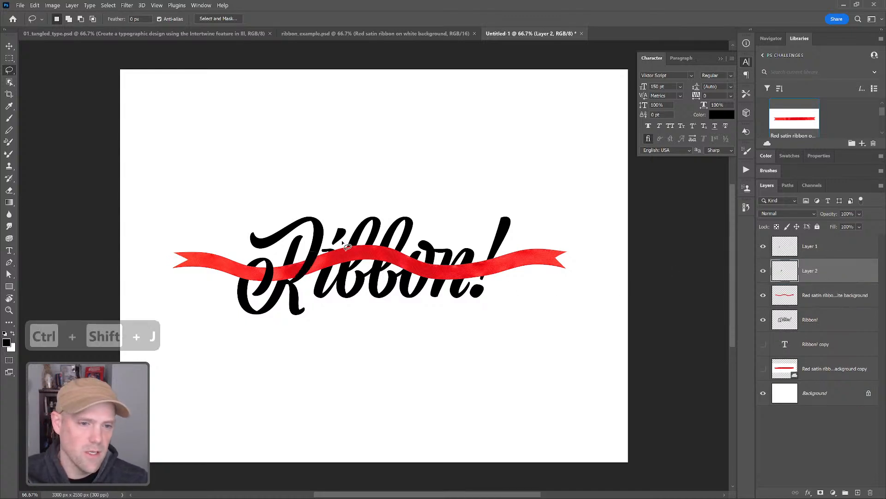
- Cut the first "b" stem's ribbon crossing from the "Ribbon!" layer to a new layer, and place it above the ribbon
mouse_move(342, 241)
mouse_down()
mouse_move(339, 272)
mouse_move(352, 266)
mouse_move(343, 241)
mouse_up()
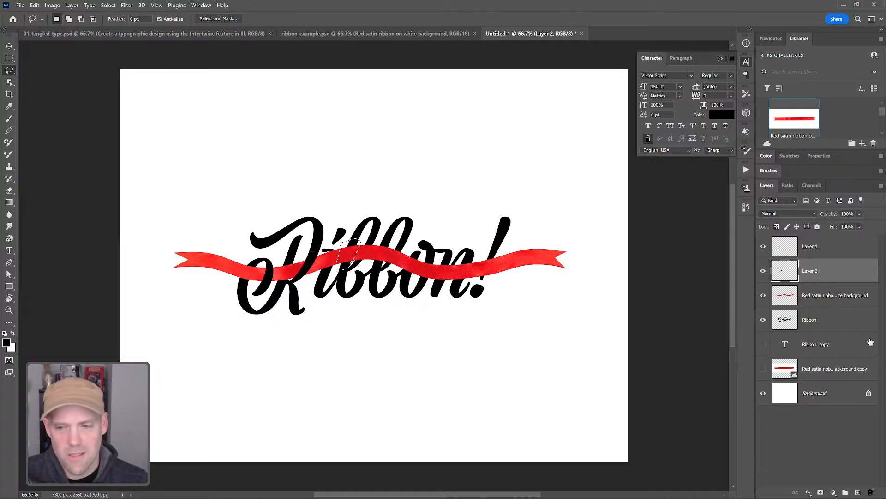
click(825, 319)
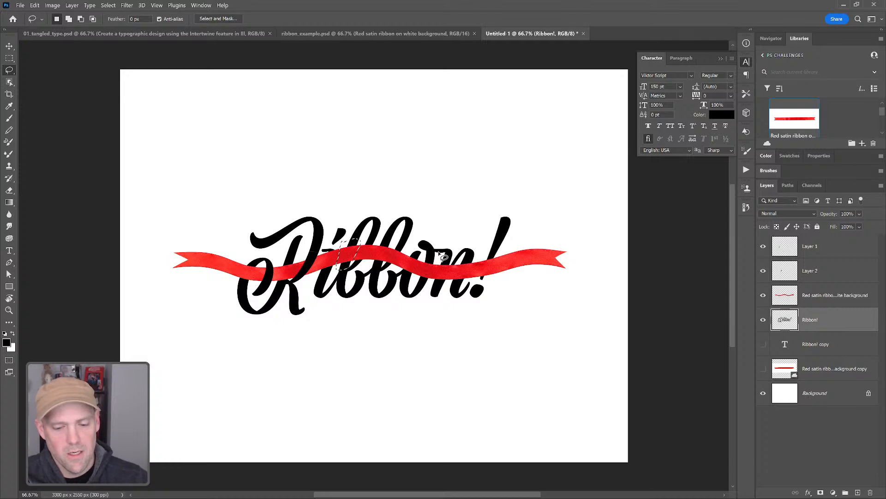
key(ctrl+shift+j)
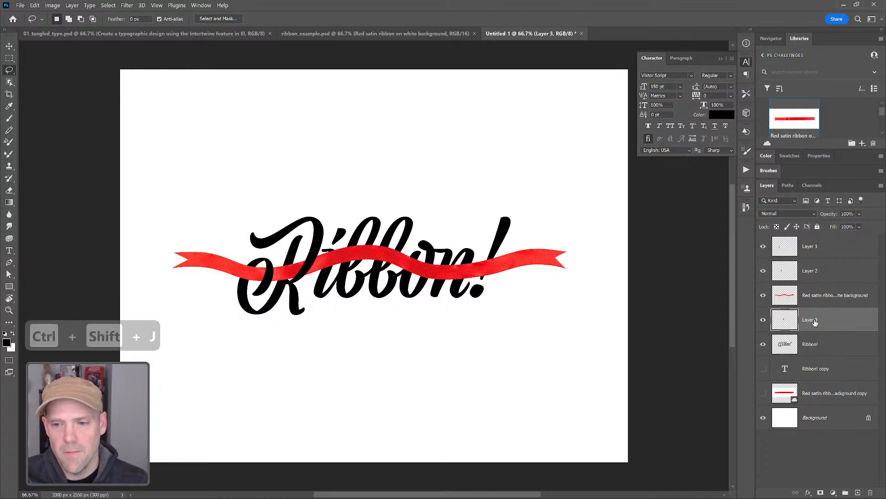
drag(815, 322, 798, 294)
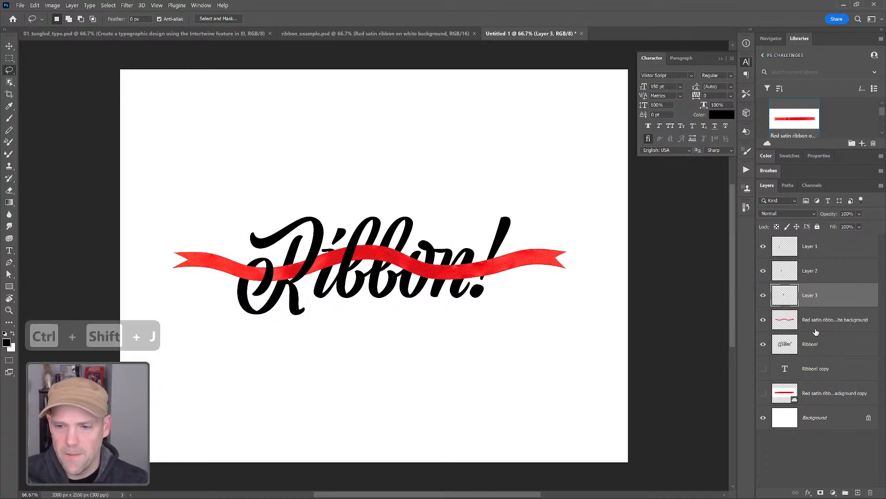
- Lasso the second "b" stem where it meets the ribbon, cut it to a new layer, and stack it above the ribbon
click(820, 347)
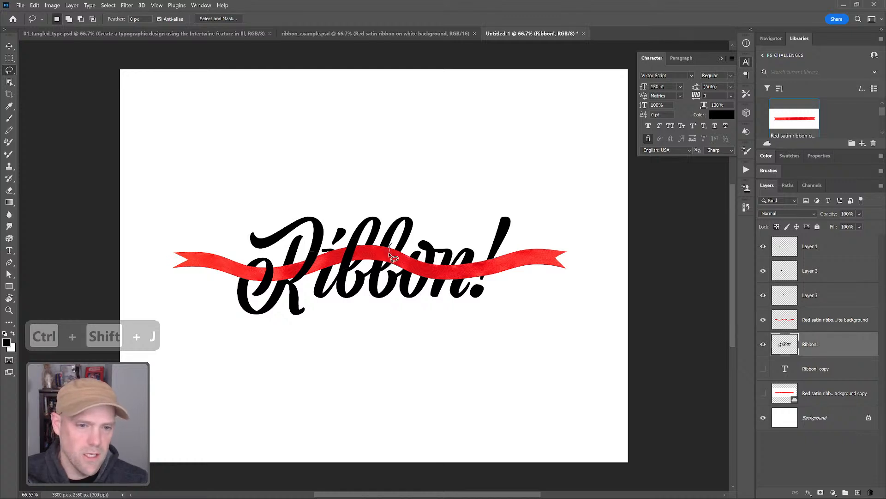
mouse_move(387, 266)
mouse_down()
mouse_move(372, 271)
mouse_move(378, 242)
mouse_move(391, 240)
mouse_up()
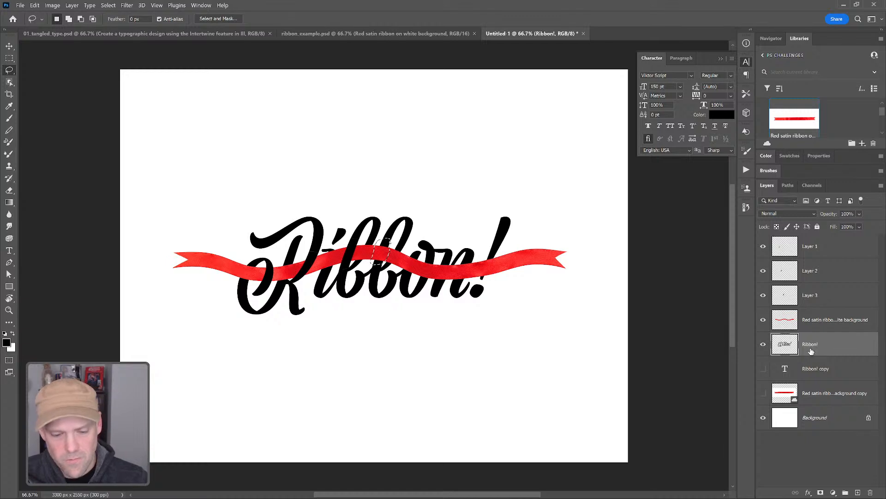
key(ctrl+shift+j)
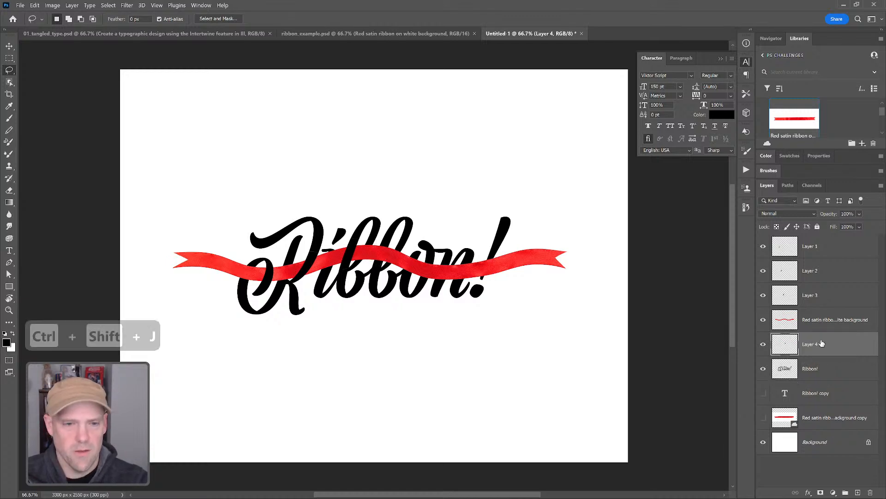
drag(816, 346, 819, 309)
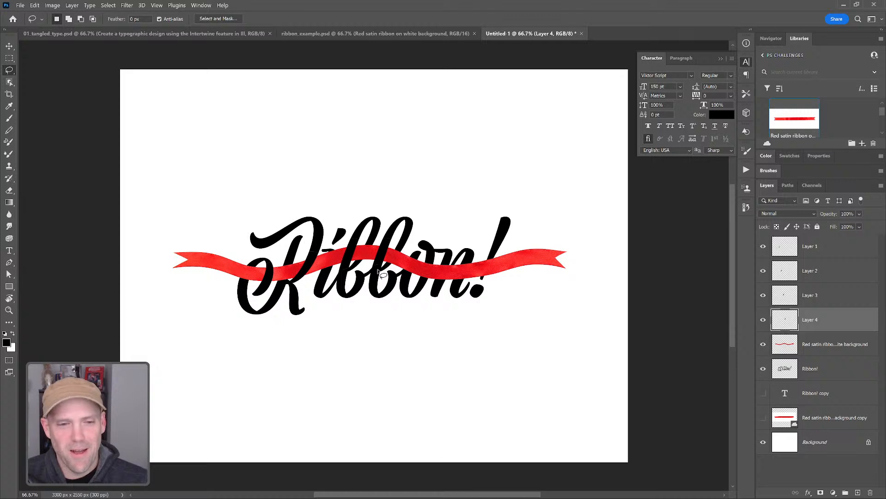
- Cut the left side of the "o" at the ribbon crossing to a new layer, and move it above the ribbon
click(823, 377)
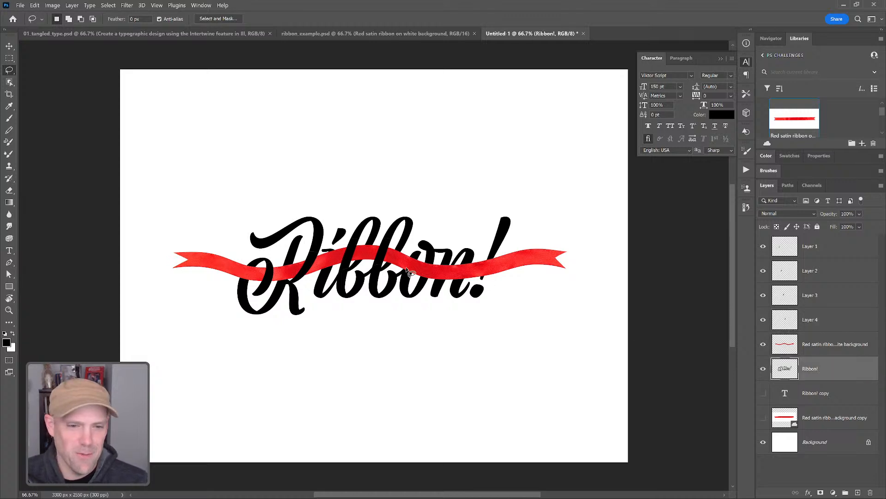
mouse_move(420, 276)
mouse_down()
mouse_move(401, 274)
mouse_move(413, 250)
mouse_move(432, 261)
mouse_move(421, 275)
mouse_up()
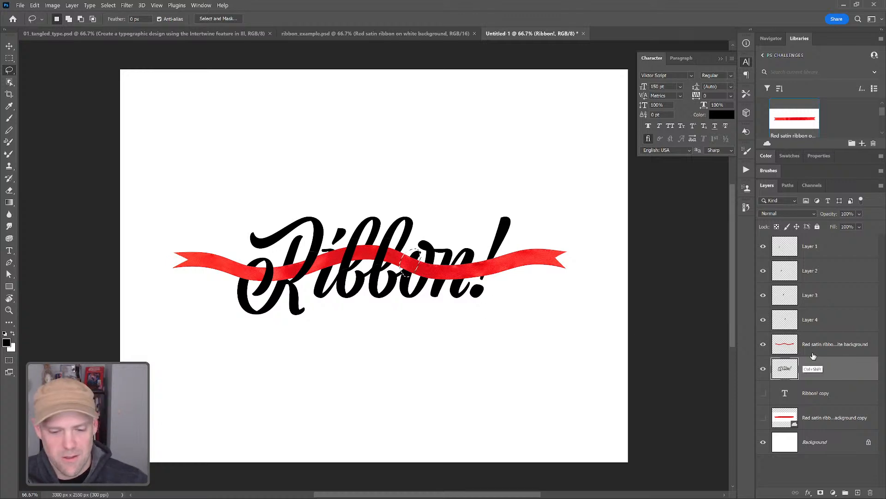
key(ctrl+shift+j)
drag(821, 375, 826, 333)
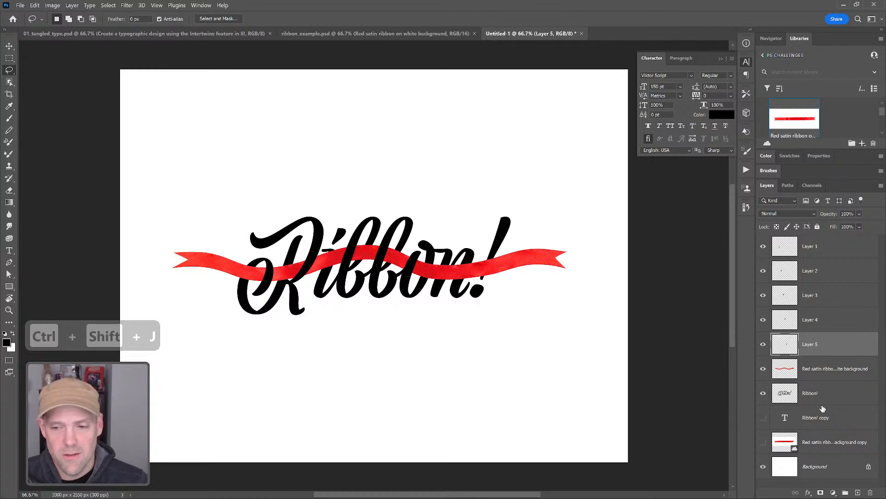
- Lasso the left part of the "n" and the exclamation mark at the ribbon, cut both to one new layer, and move it above the ribbon
click(825, 396)
mouse_move(464, 267)
mouse_down()
mouse_move(433, 292)
mouse_move(436, 272)
mouse_move(465, 267)
mouse_up()
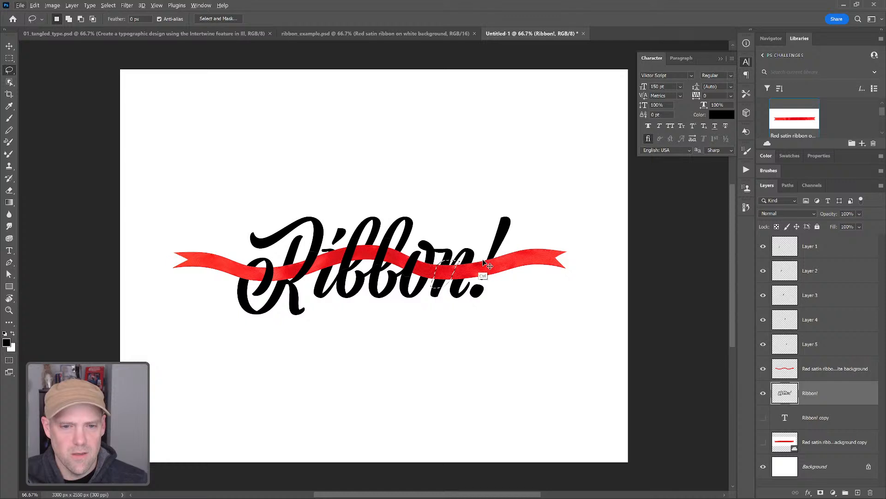
key(shift)
mouse_move(484, 262)
mouse_down()
mouse_move(479, 285)
mouse_move(499, 271)
mouse_move(503, 257)
mouse_move(481, 263)
mouse_up()
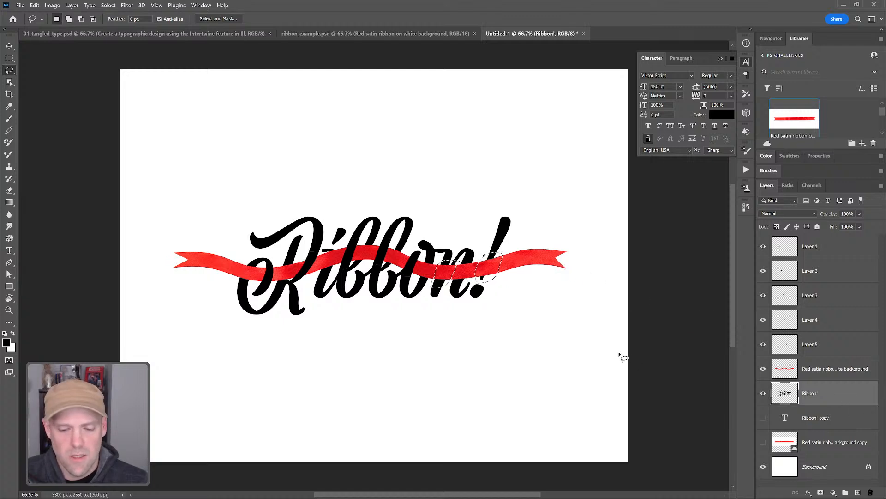
key(ctrl+shift+j)
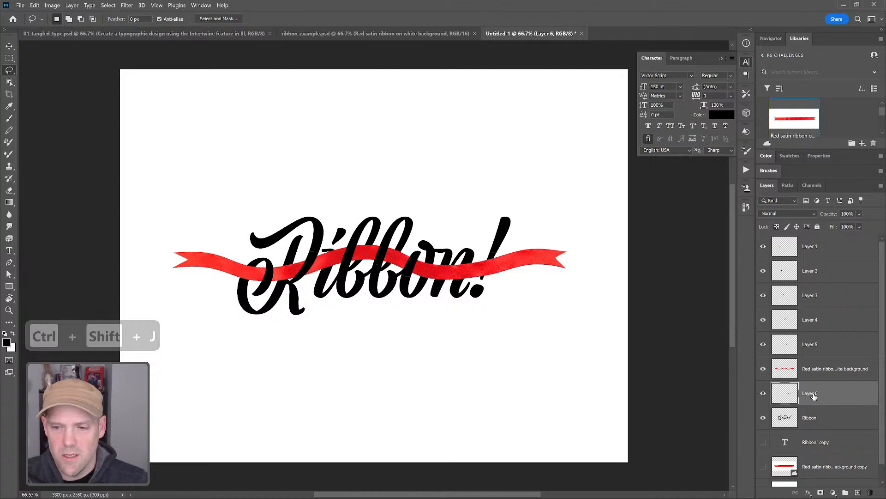
drag(813, 396, 821, 366)
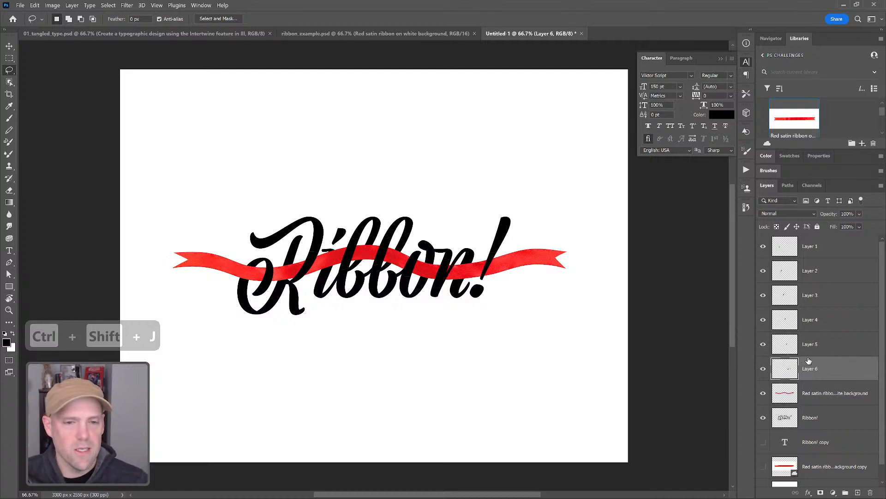
- Hide Layers 1 to 5 and the ribbon, and toggle Layer 6 and "Ribbon!" to examine the cut letter pieces
drag(763, 346, 763, 248)
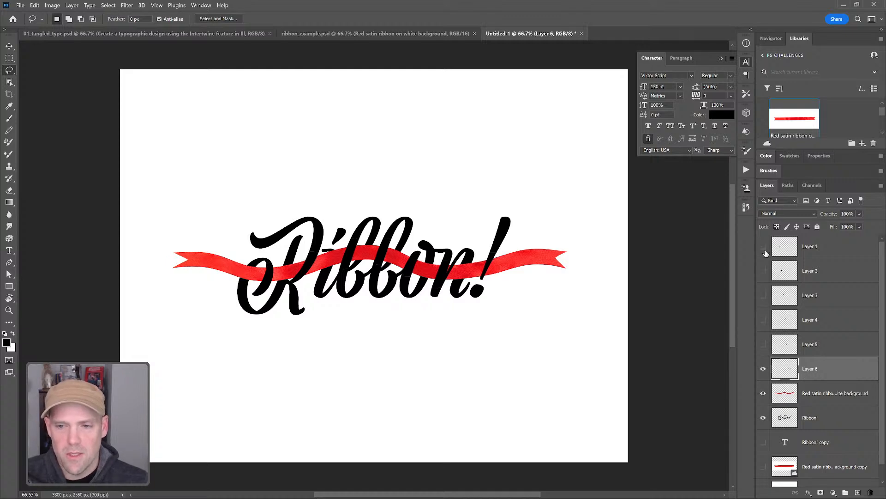
click(763, 394)
click(763, 417)
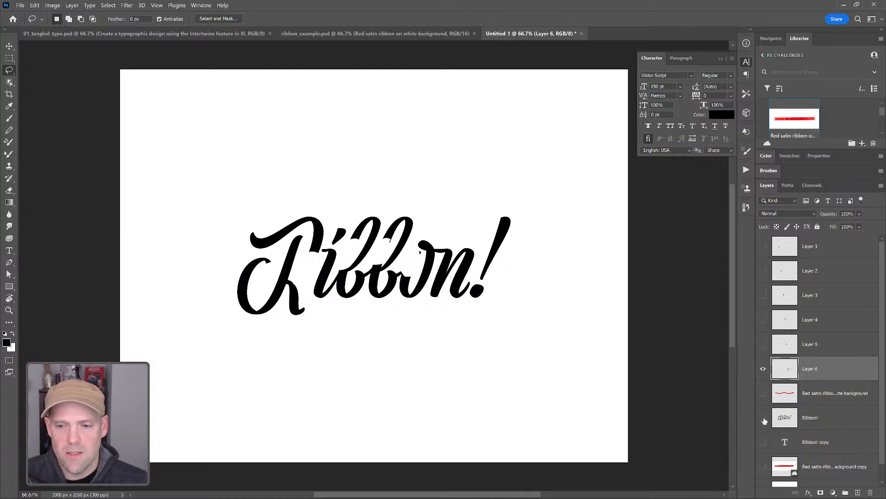
click(763, 369)
click(764, 370)
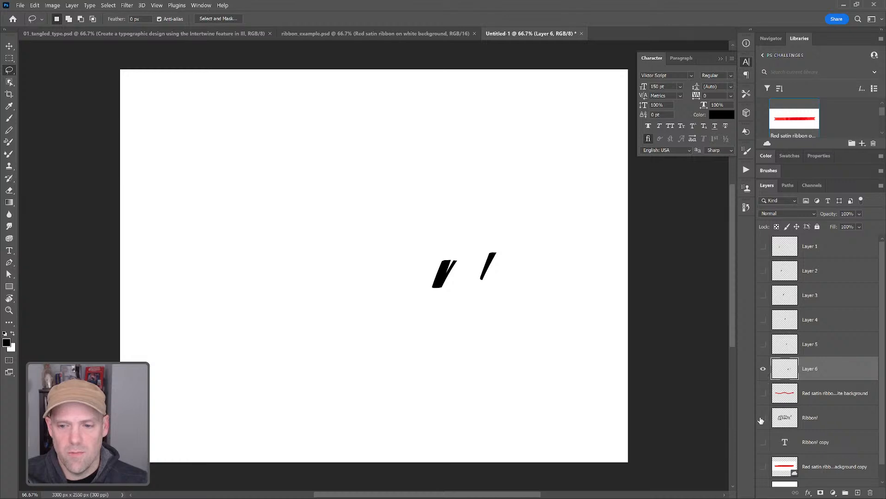
click(763, 418)
click(764, 372)
click(763, 373)
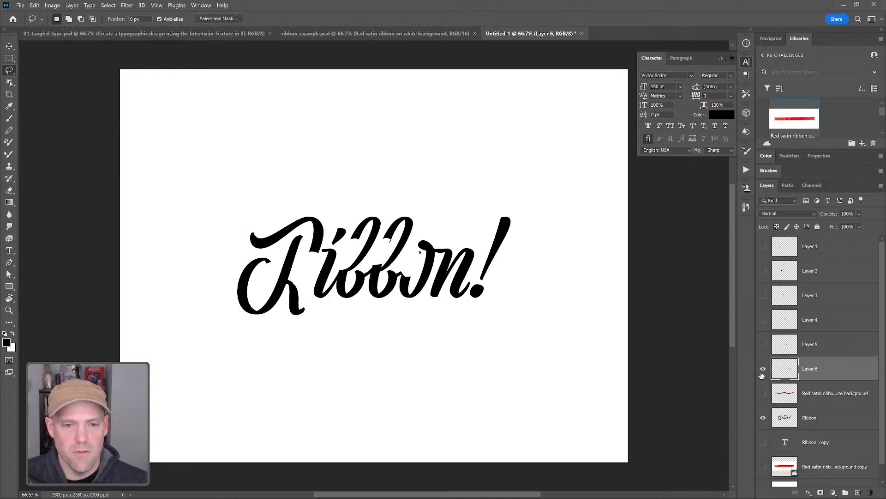
- Show Layers 1 to 5 and the wavy ribbon layer again to check the complete interwoven lettering
click(763, 320)
click(763, 296)
click(764, 271)
click(763, 247)
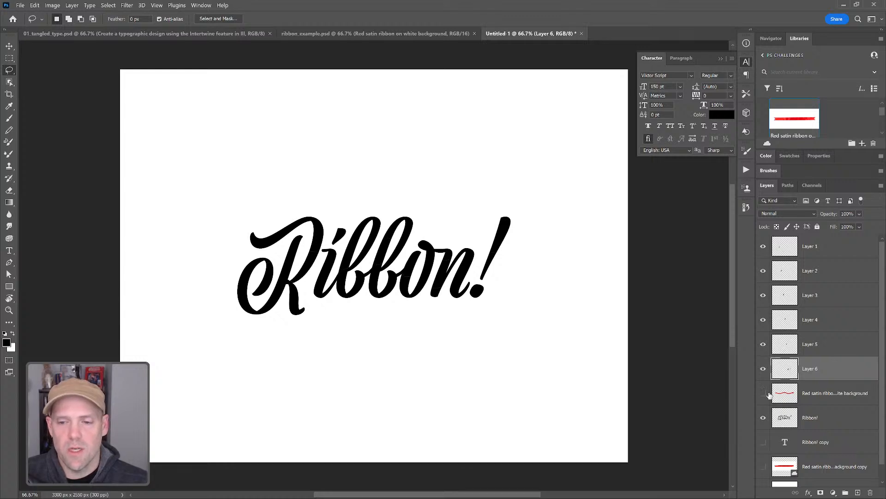
click(764, 393)
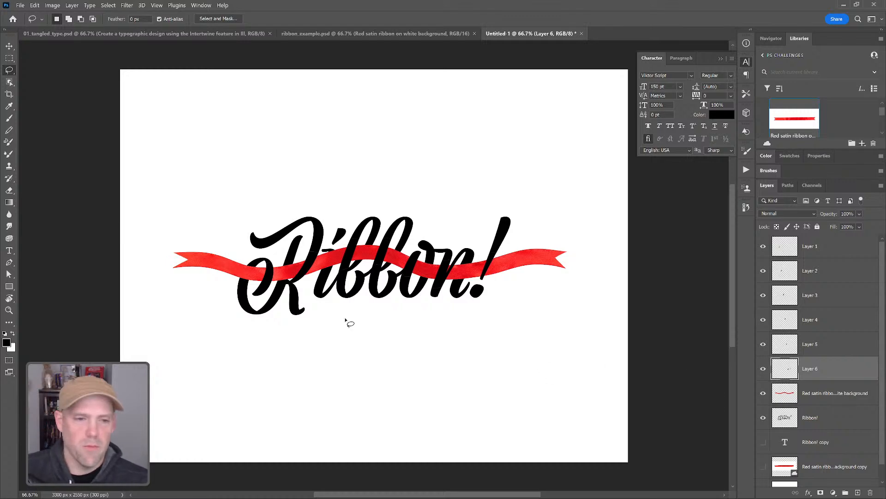
- Load the wavy ribbon's outline as a selection, and add a new layer named "shadows" above Layer 1
click(785, 396)
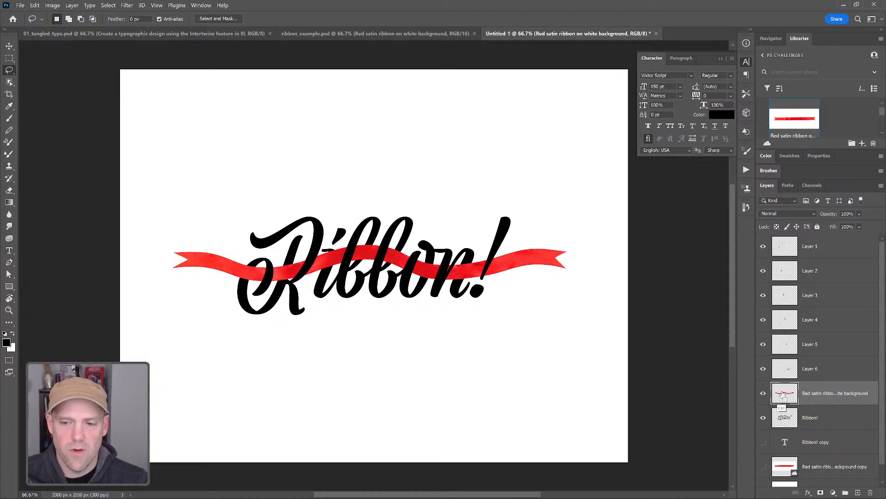
ctrl+click(788, 393)
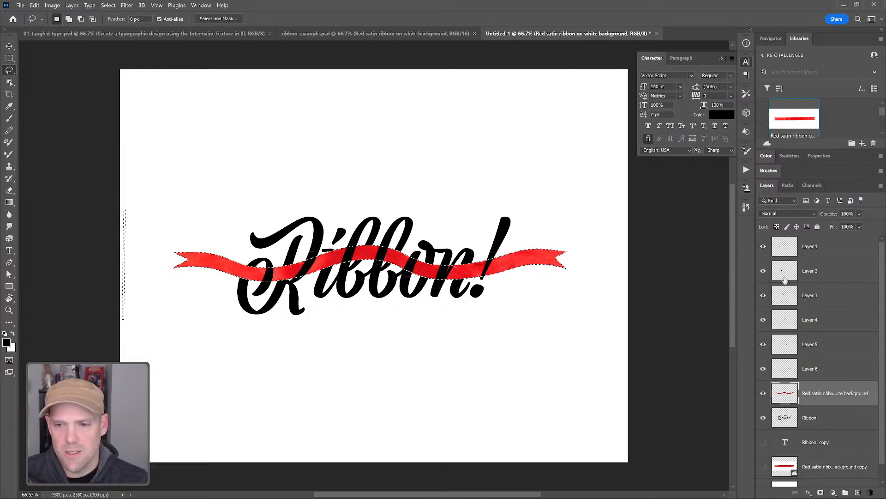
click(827, 252)
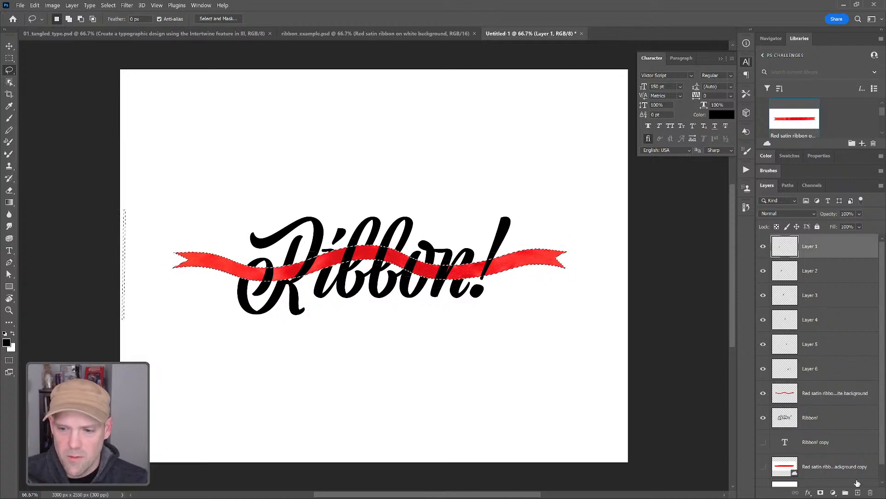
click(858, 493)
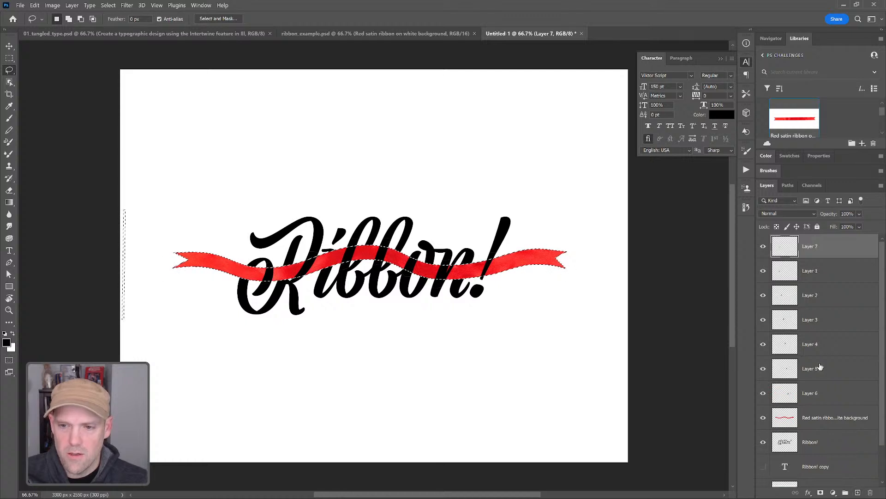
double_click(807, 253)
text(shadows)
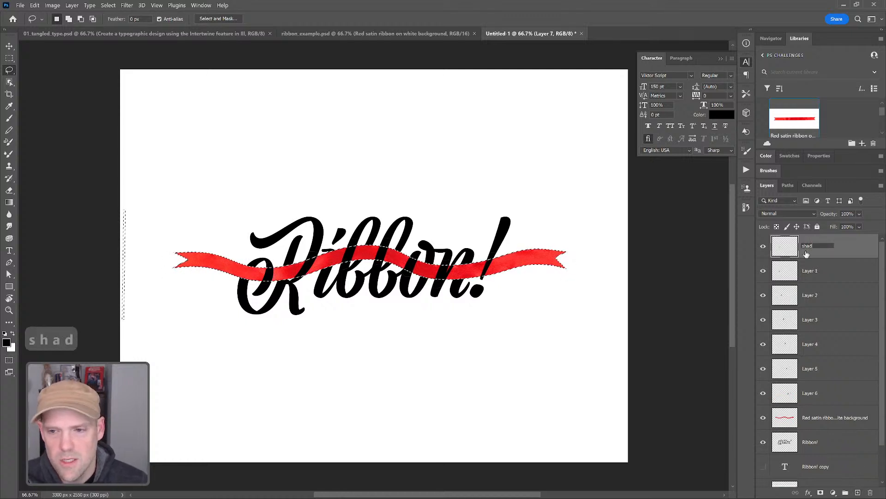
key(Return)
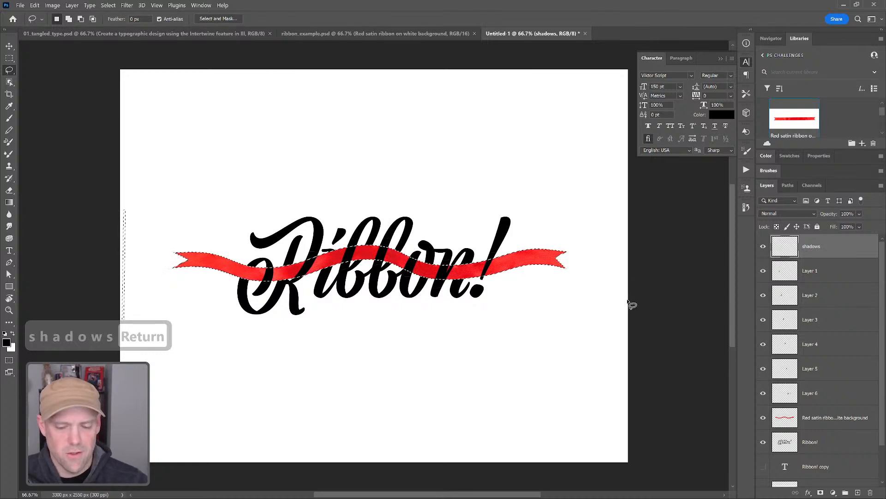
- Hide the selection edges and paint soft black shadows on the ribbon where it passes under the letters, using brush sizes 175 and 125
key(ctrl+h)
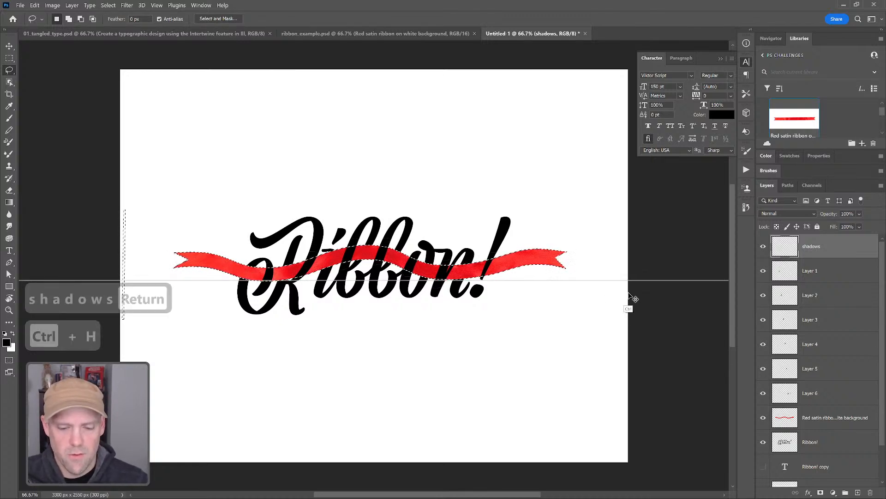
key(ctrl+h)
key(b)
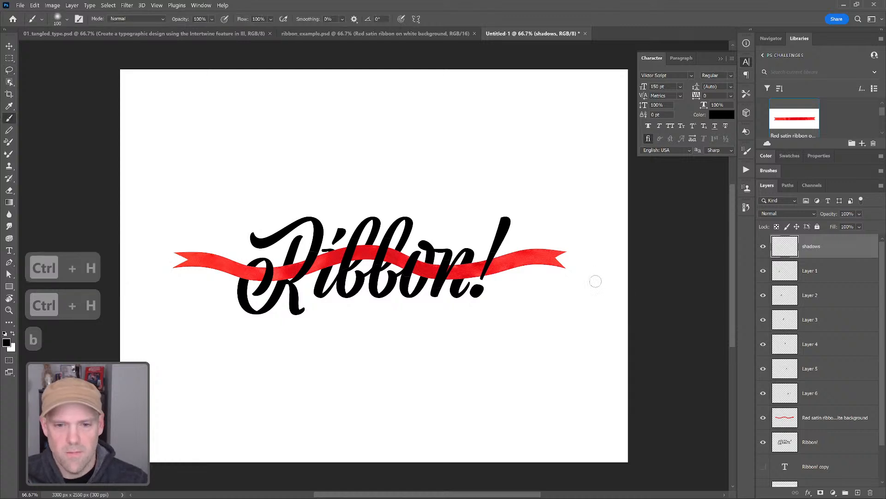
key(bracketright)
key(bracketright)
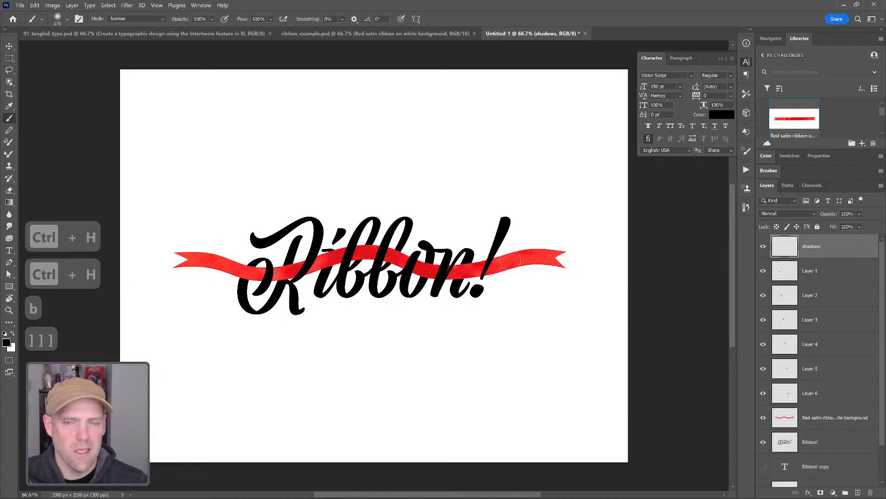
key(bracketright)
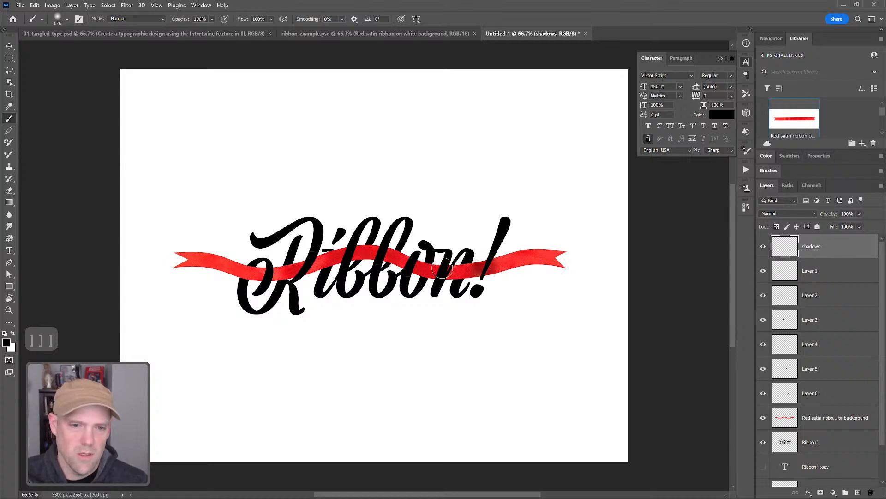
key(bracketleft)
key(bracketleft)
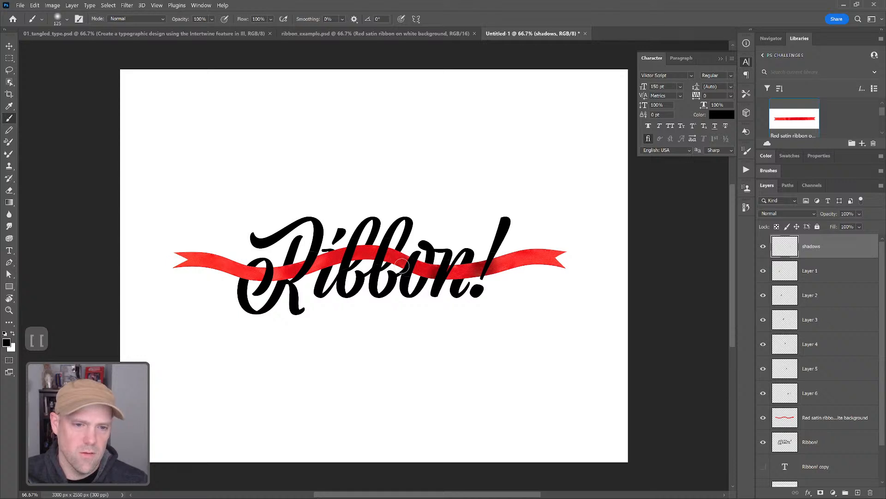
key(bracketleft)
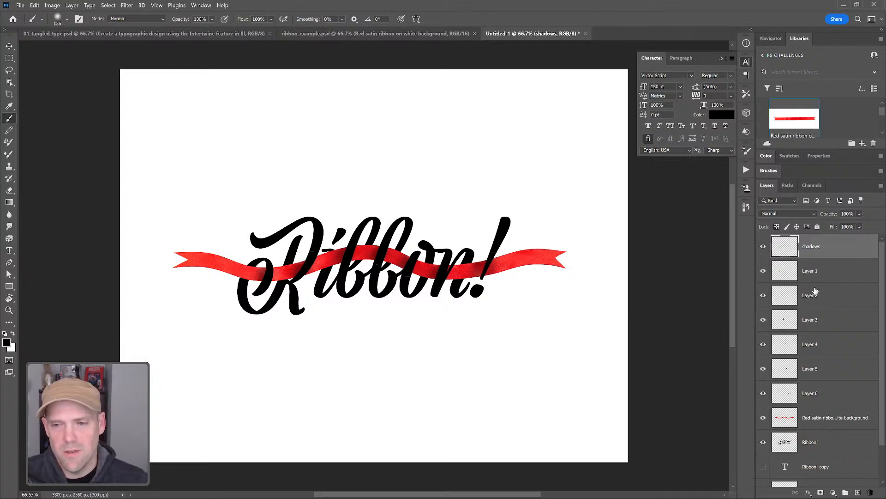
- Group Layers 1 to 6, add the "shadows" layer to the group, and name the group "ps ribbon"
click(822, 388)
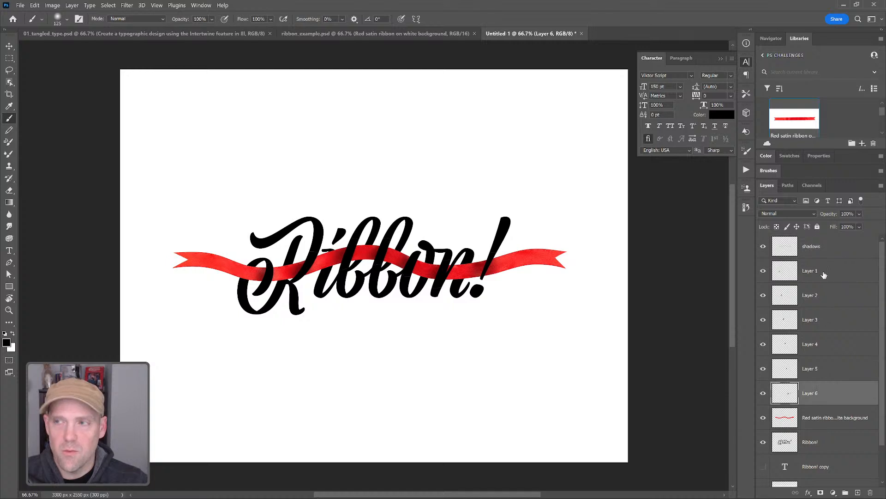
shift+click(827, 279)
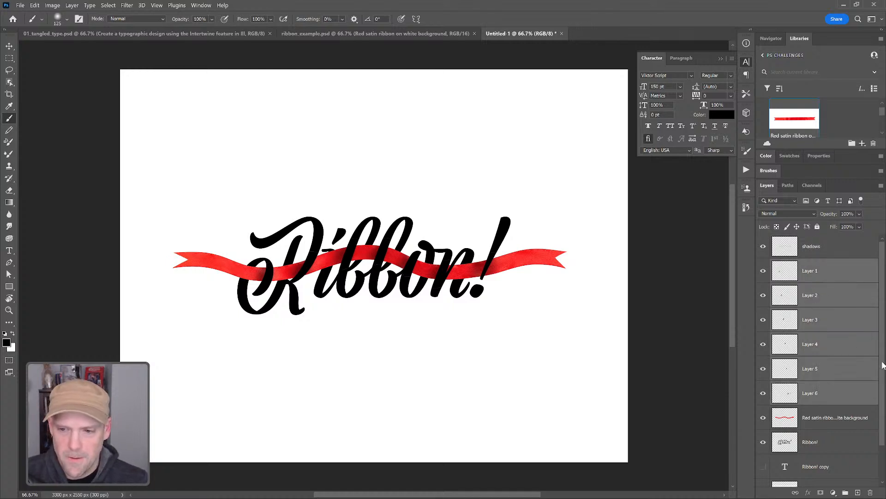
mouse_move(883, 364)
mouse_down()
mouse_move(880, 390)
mouse_move(885, 353)
mouse_up()
drag(855, 401, 845, 492)
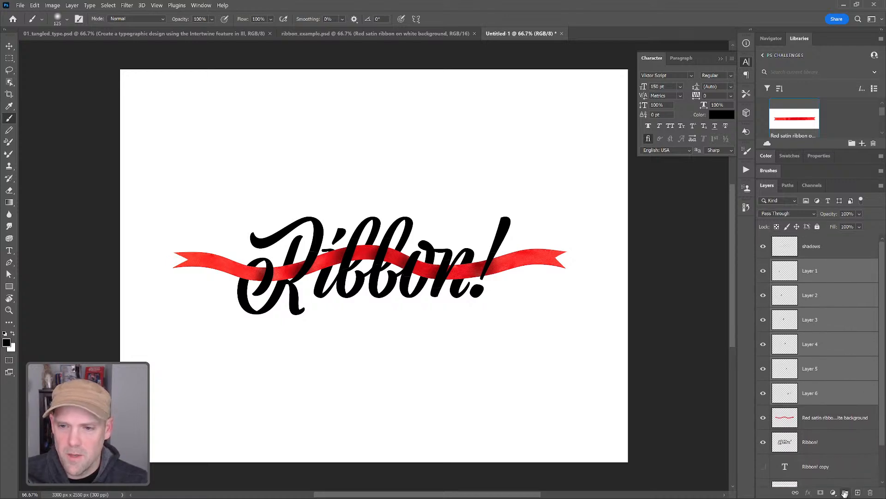
click(816, 248)
drag(816, 248, 806, 268)
double_click(797, 239)
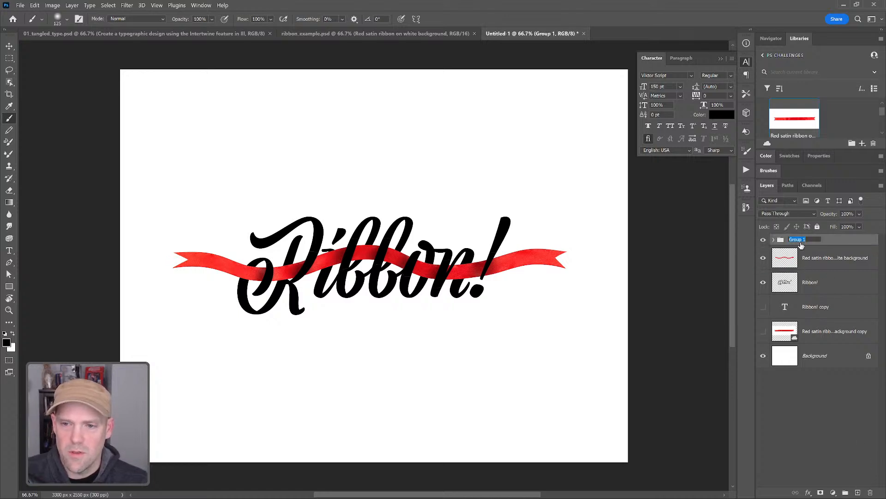
text(ps ribbon)
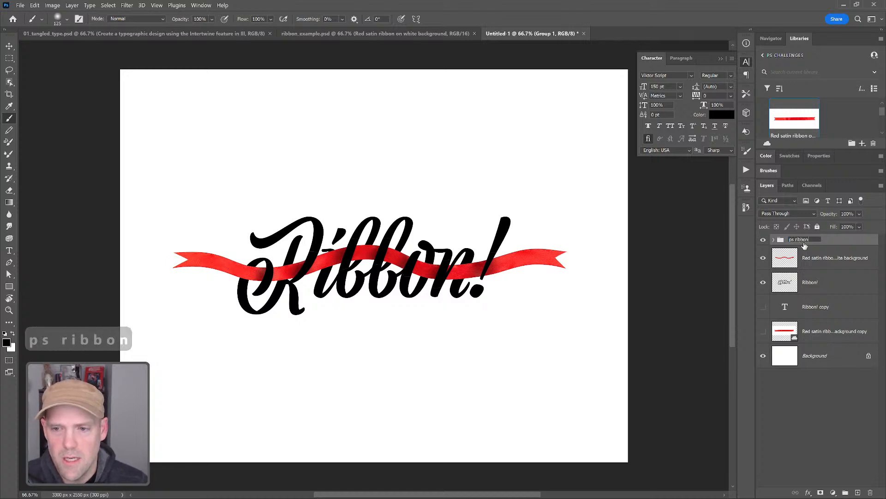
key(Return)
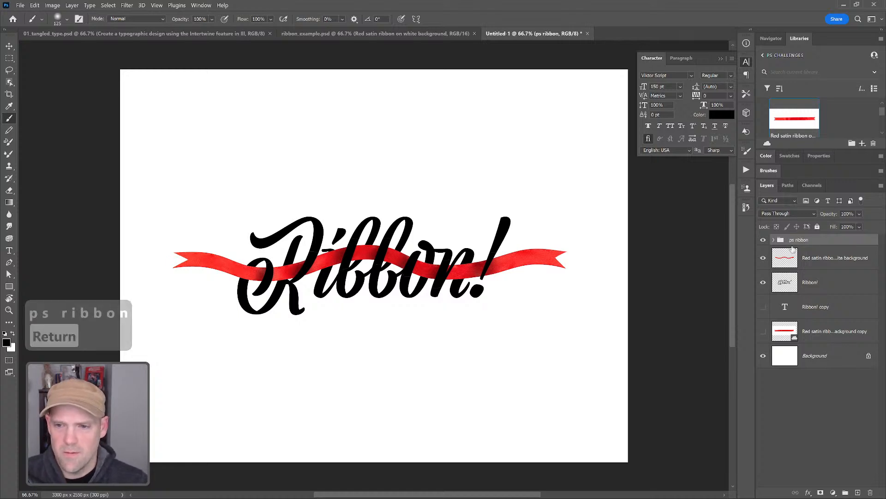
- Move the "ps ribbon" group below the "Ribbon! copy" layer, then hide the "Ribbon!" layer and put it inside the group
drag(811, 243, 814, 319)
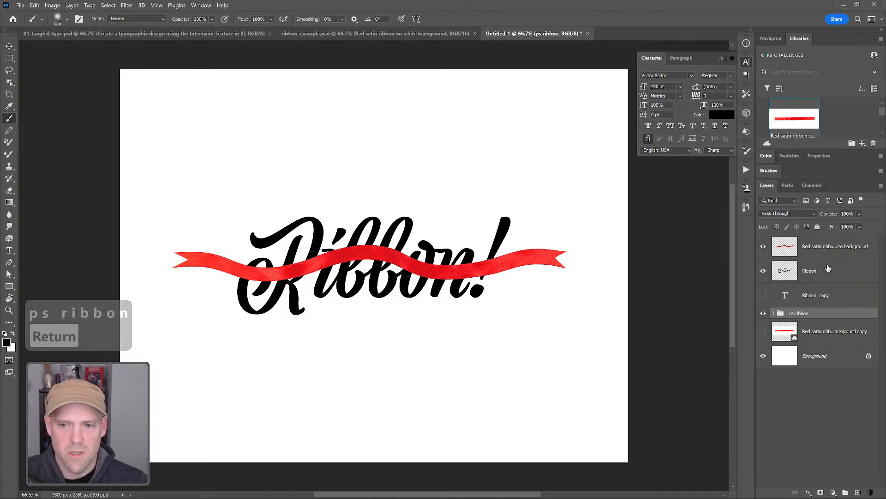
click(763, 272)
drag(817, 295, 815, 306)
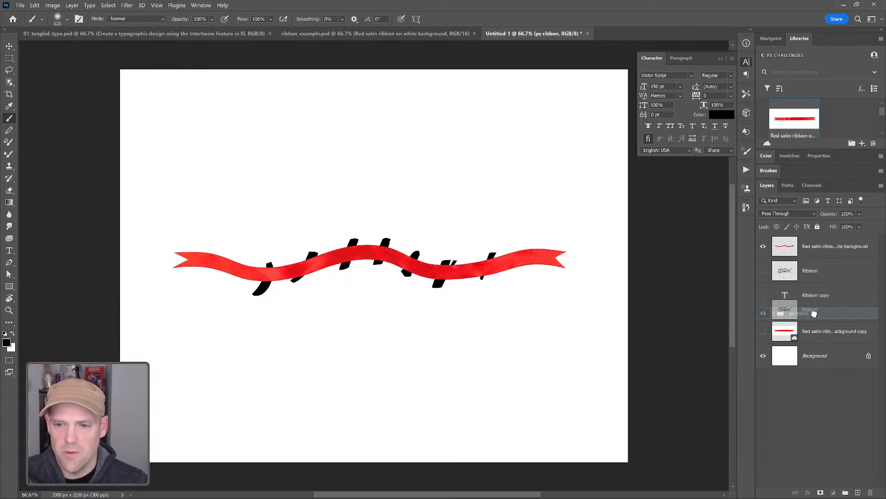
- Show the "Ribbon! copy" text layer and hide the "ps ribbon" group, leaving the wavy ribbon layer visible
click(763, 271)
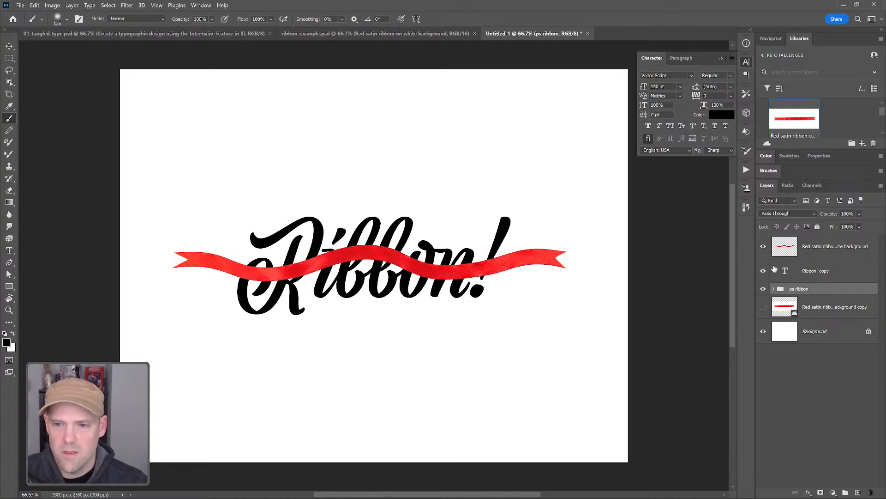
click(764, 288)
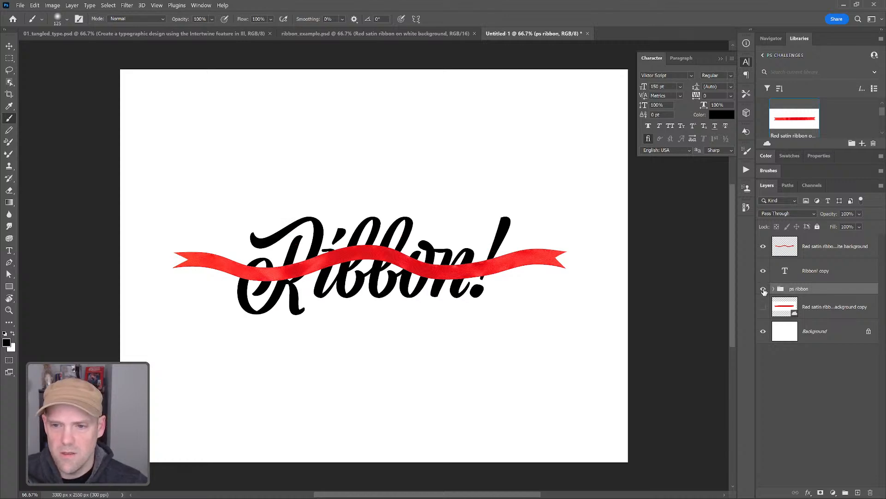
click(764, 246)
click(763, 246)
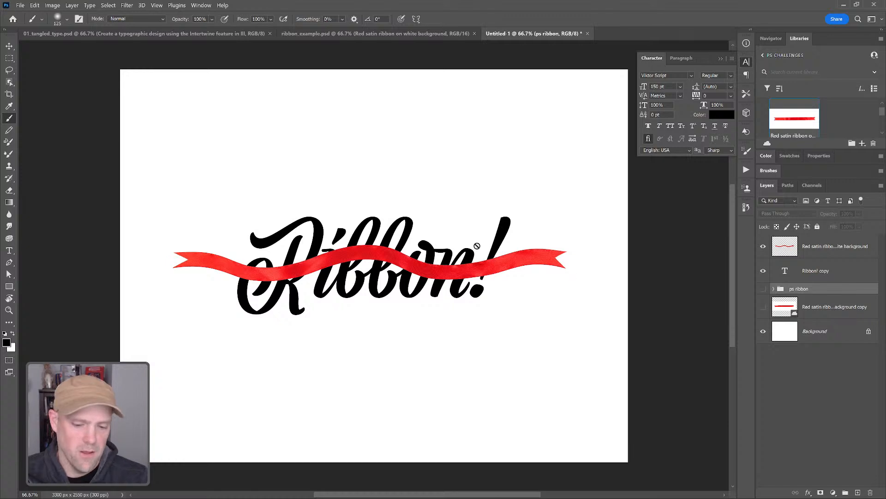
key(v)
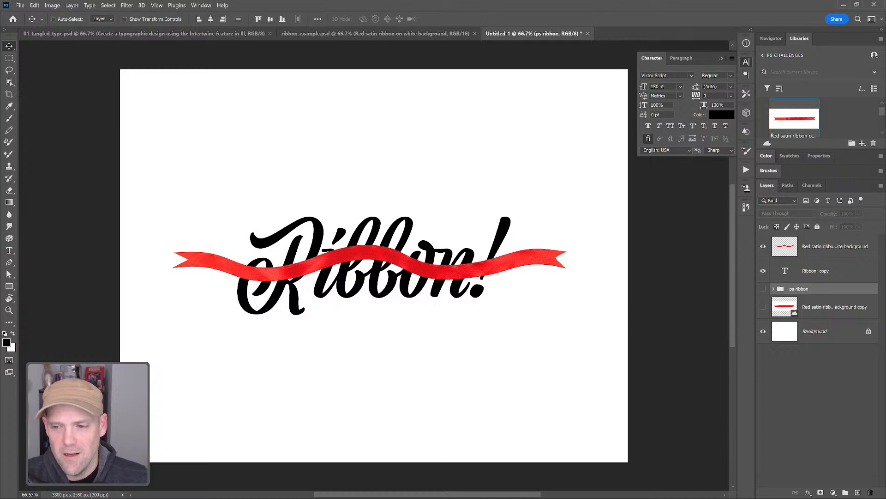
- Switch to Illustrator and create a Letter print document in landscape orientation with the RGB Color mode
key(alt+Tab)
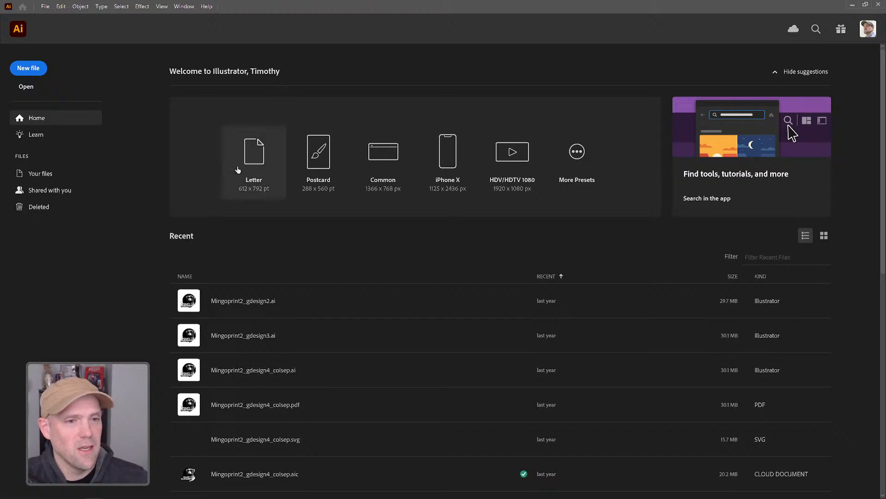
click(33, 70)
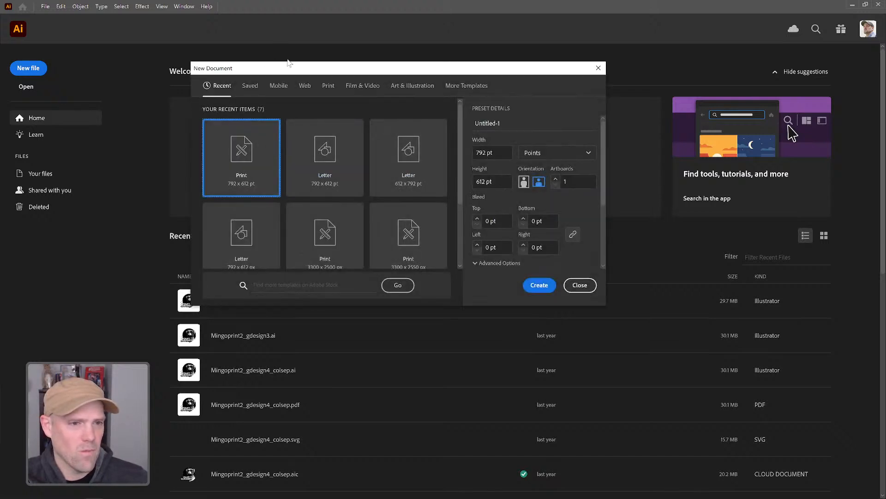
click(328, 85)
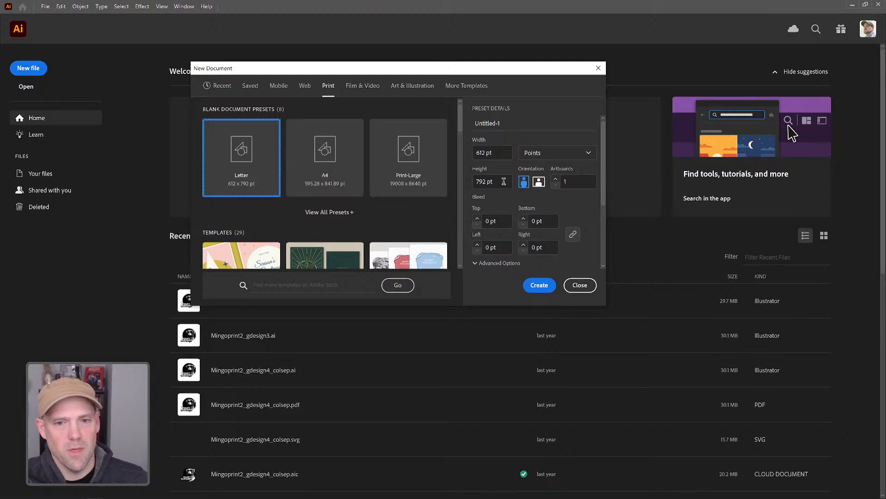
click(539, 181)
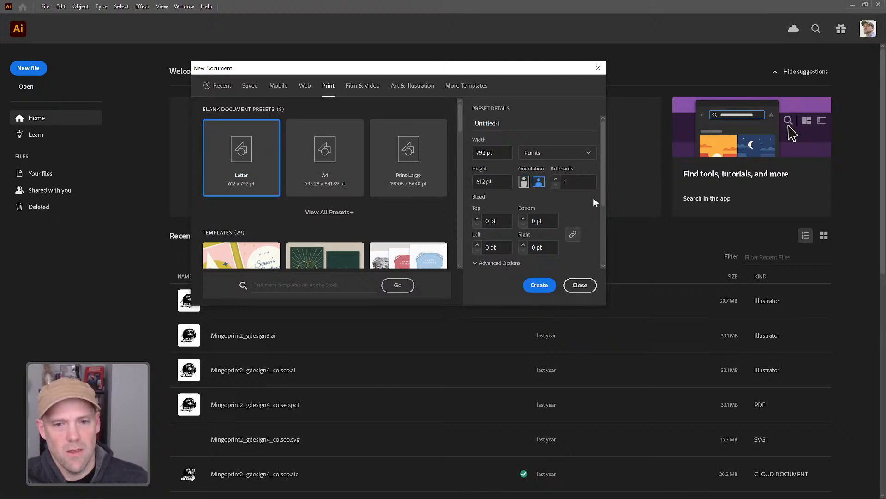
drag(605, 185, 599, 223)
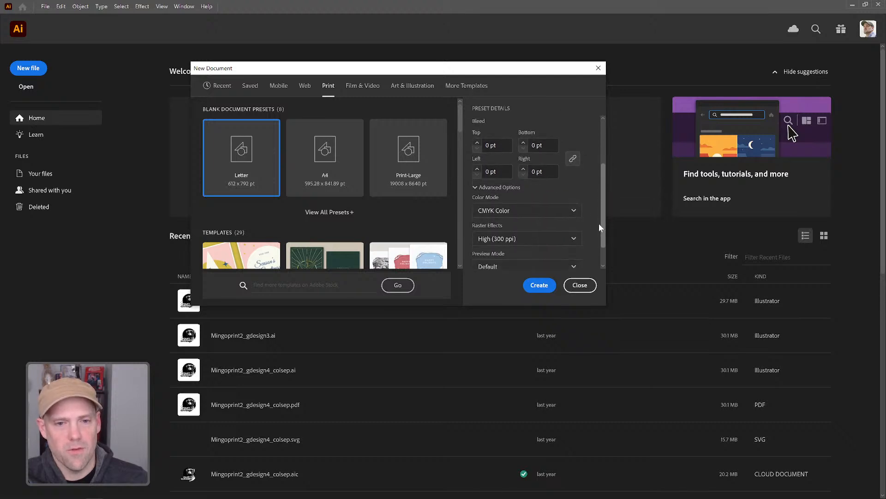
click(574, 212)
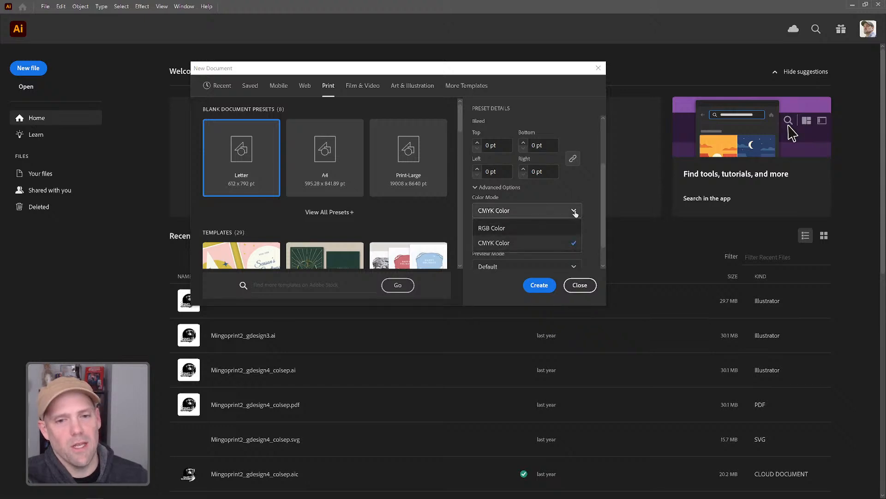
click(533, 228)
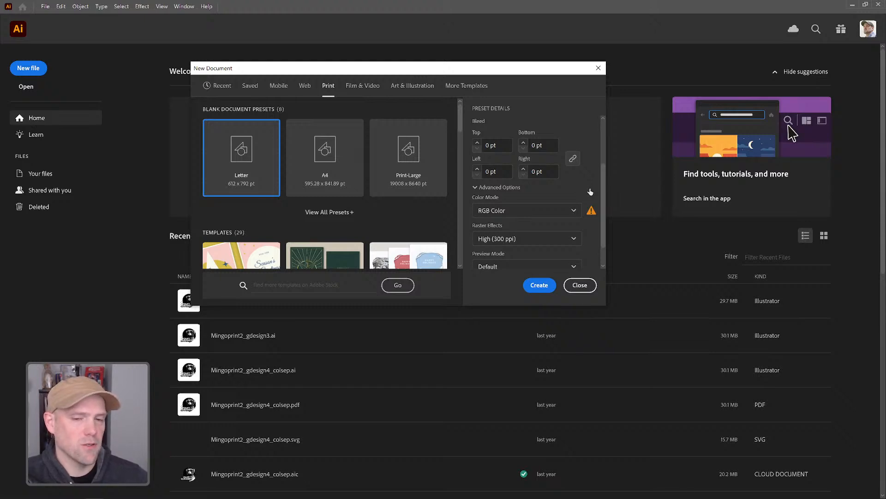
click(542, 288)
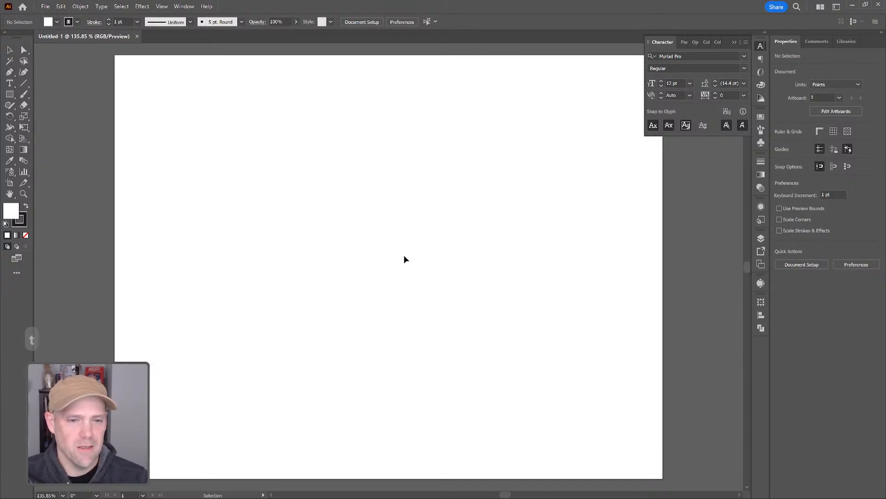
- Place a line of point type with the placeholder text near the centre of the artboard
key(t)
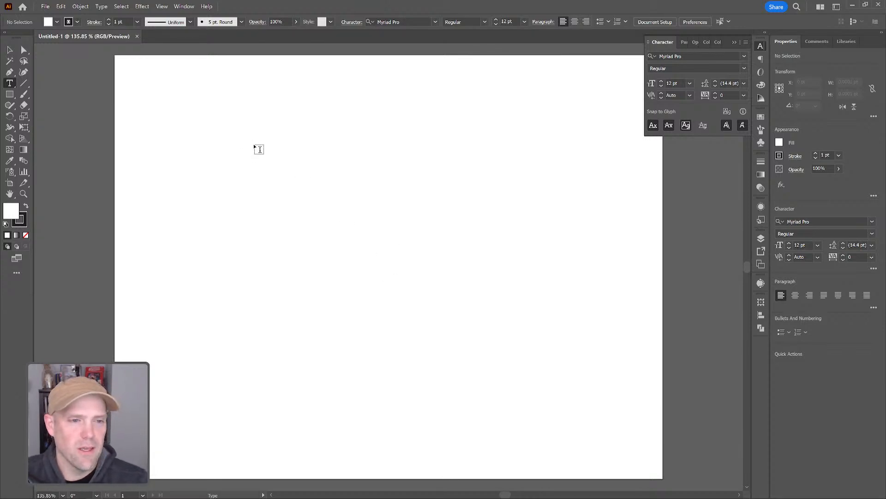
drag(256, 147, 569, 375)
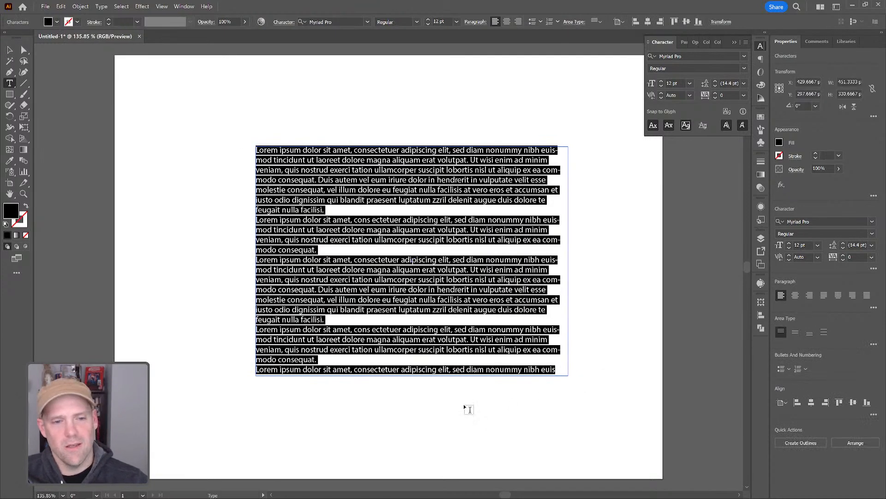
key(ctrl+z)
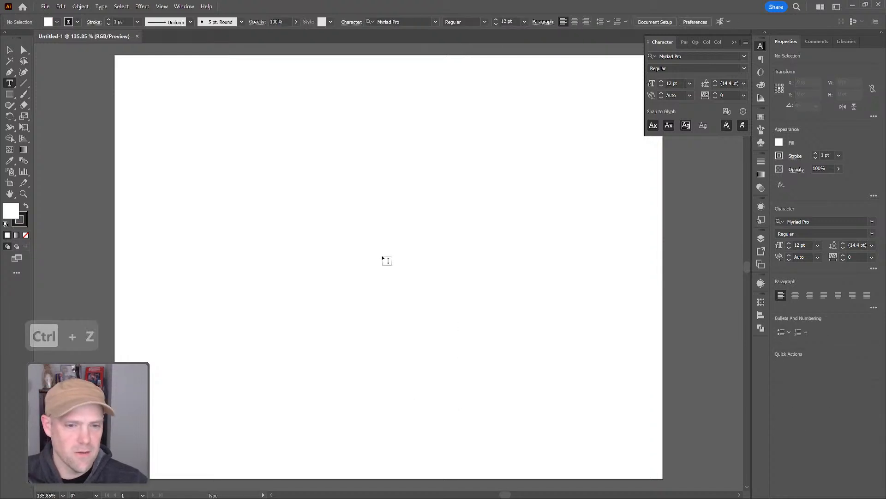
click(387, 252)
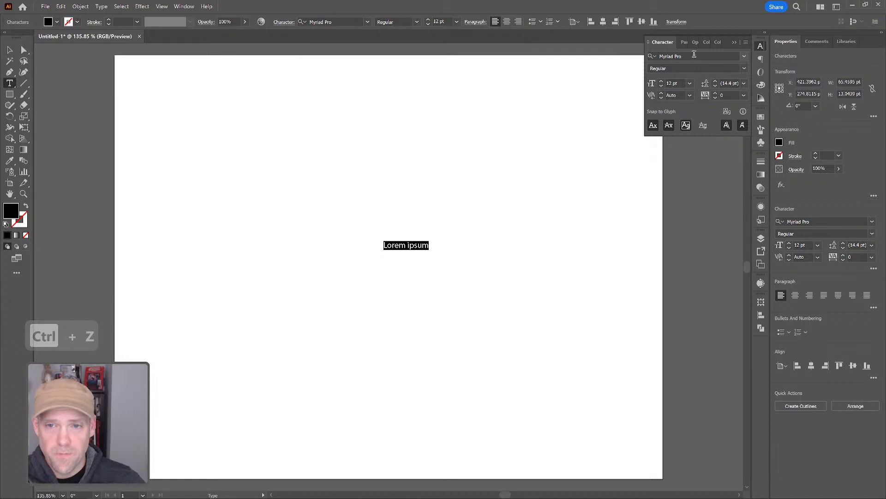
- Set the font of the selected placeholder text to Viktor Script Regular, picked from the favorite fonts
click(181, 7)
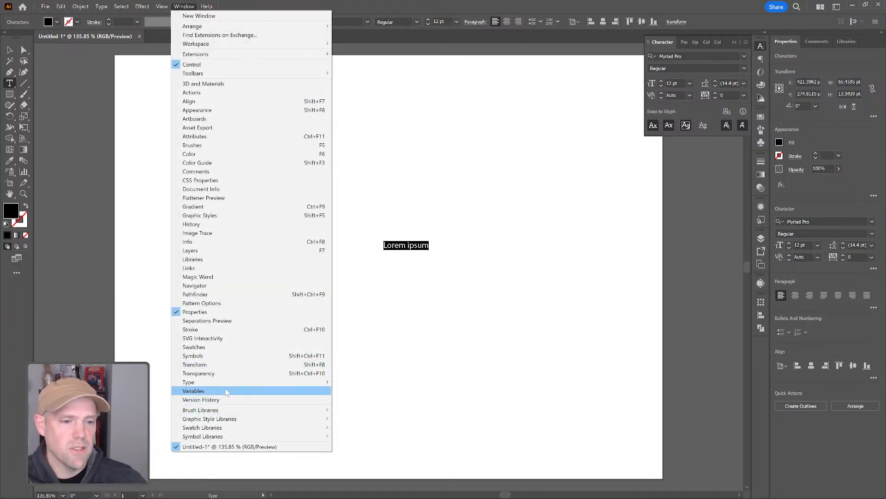
mouse_move(228, 385)
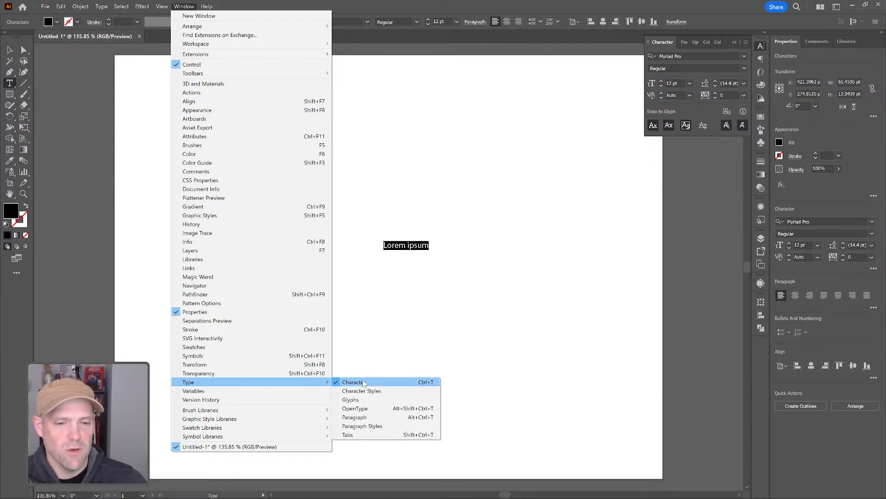
click(660, 34)
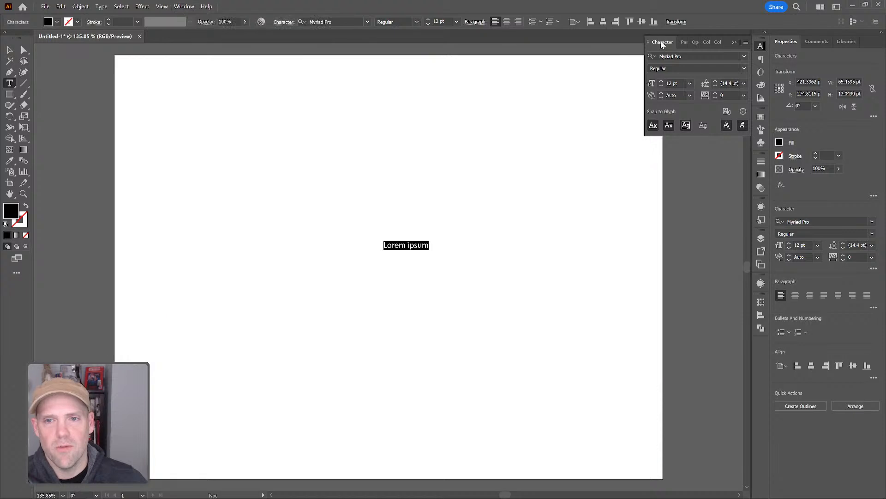
click(744, 57)
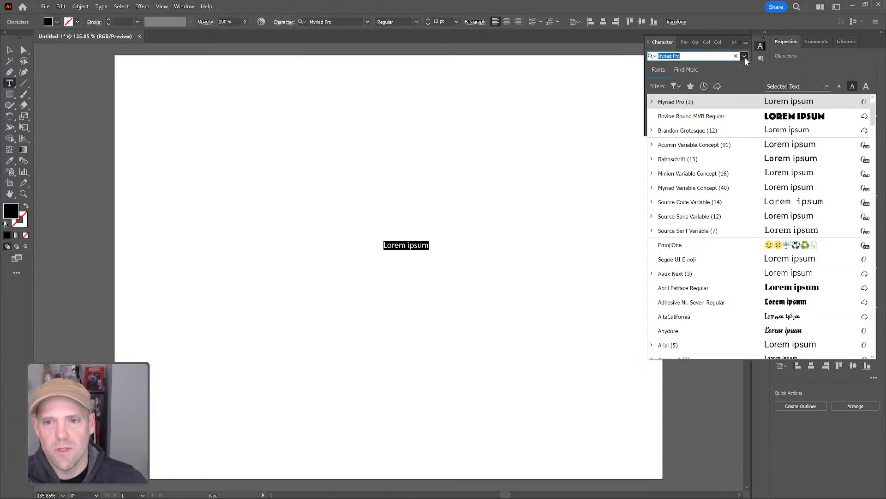
click(691, 87)
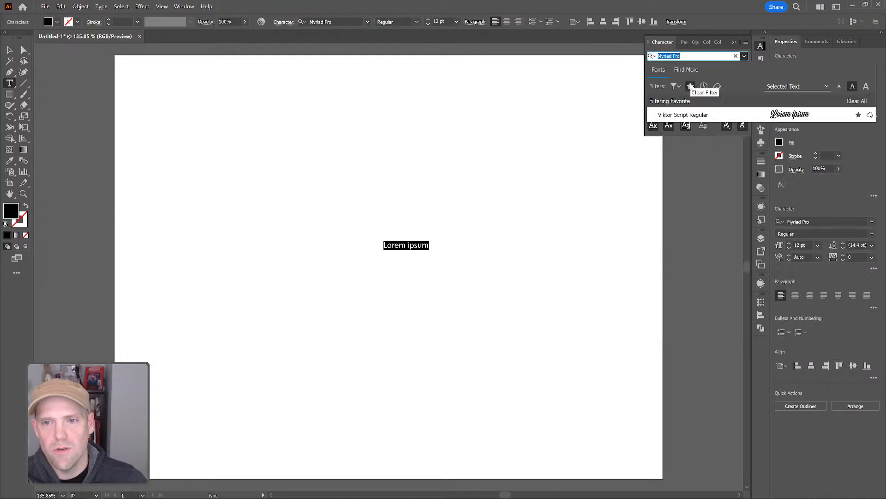
click(687, 115)
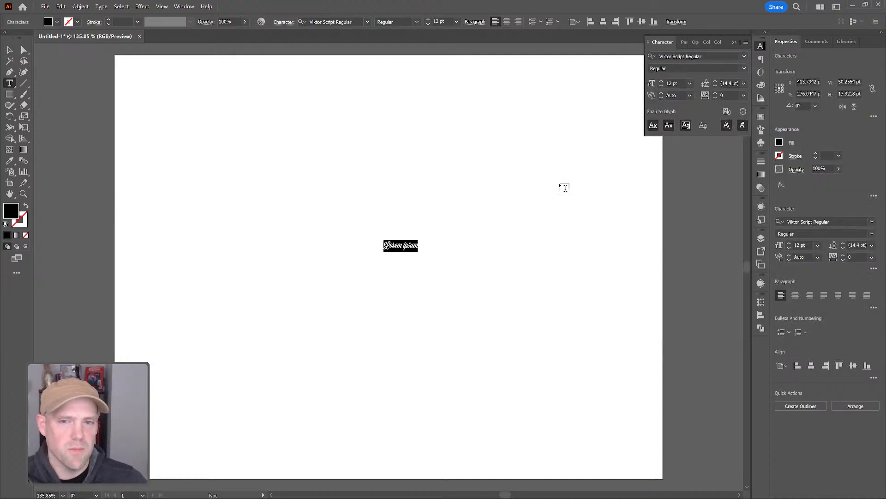
- Set the font size of the placeholder text to 150 pt
click(663, 86)
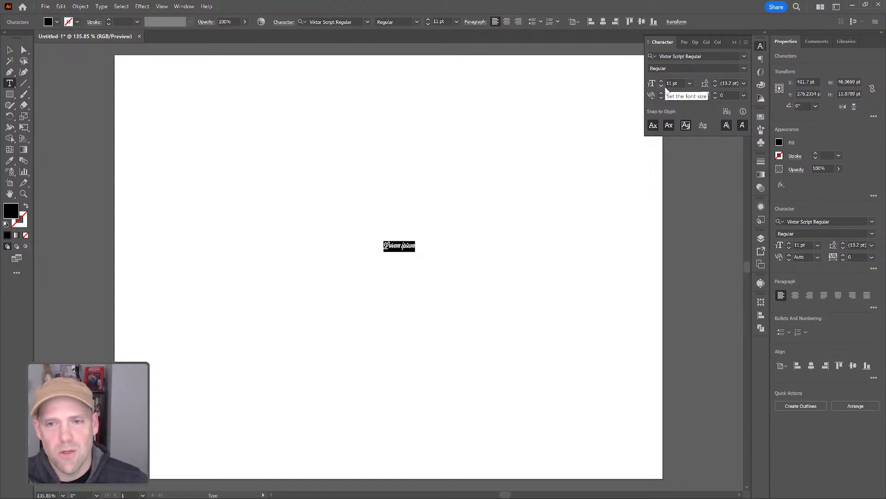
click(679, 83)
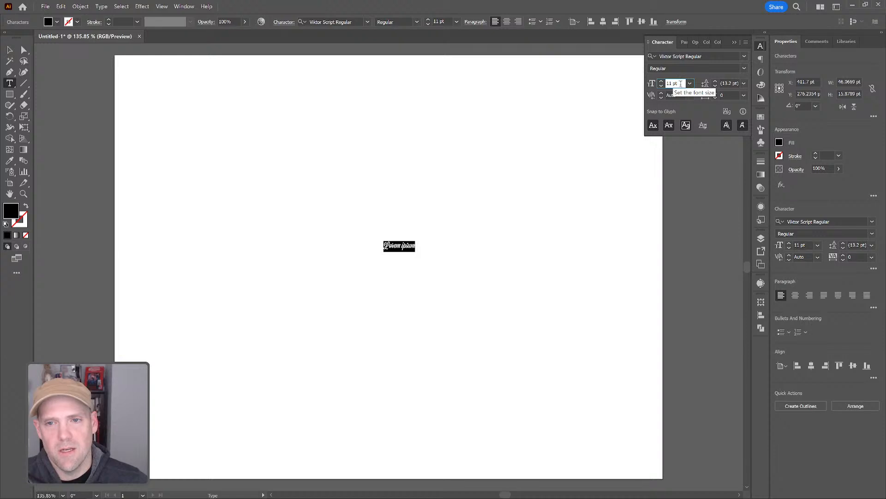
drag(669, 84, 658, 90)
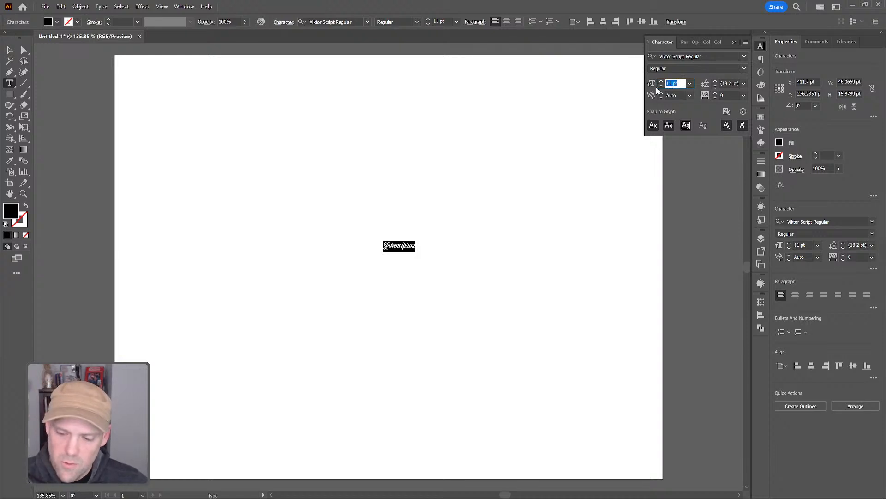
text(150)
key(Return)
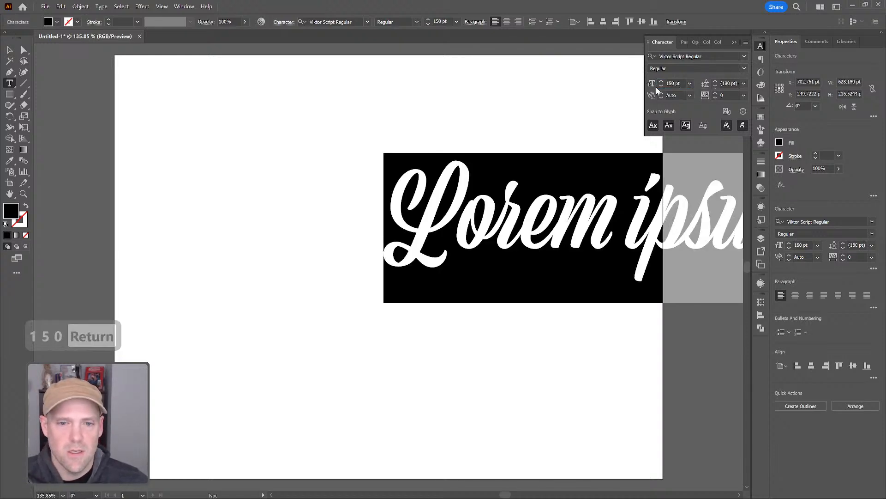
- Center-align the paragraph, then center the type object vertically and horizontally on the artboard
click(684, 42)
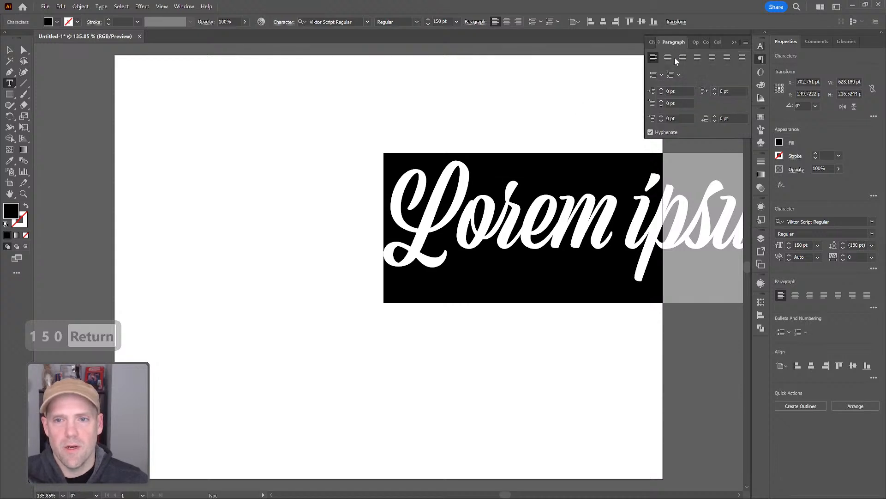
click(668, 57)
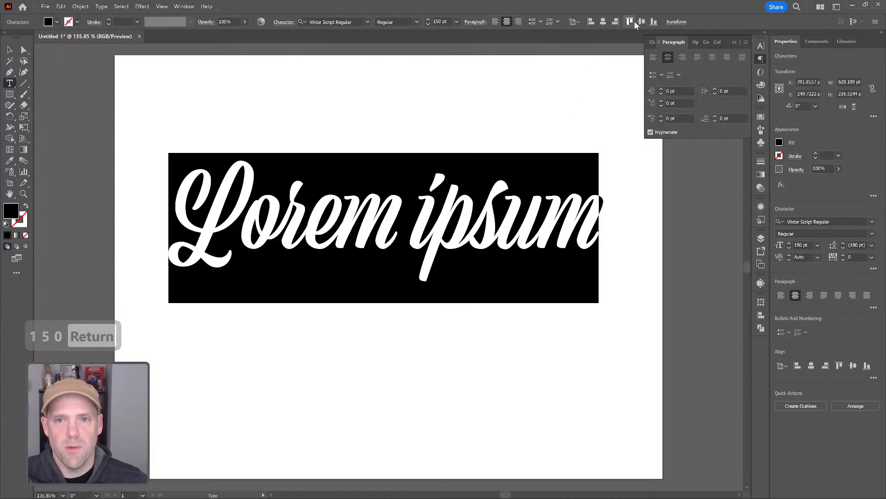
click(652, 42)
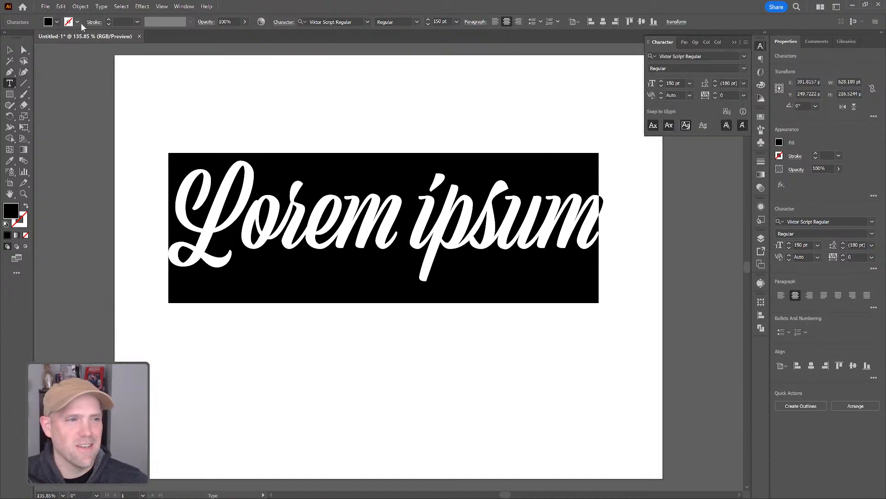
click(10, 50)
click(661, 22)
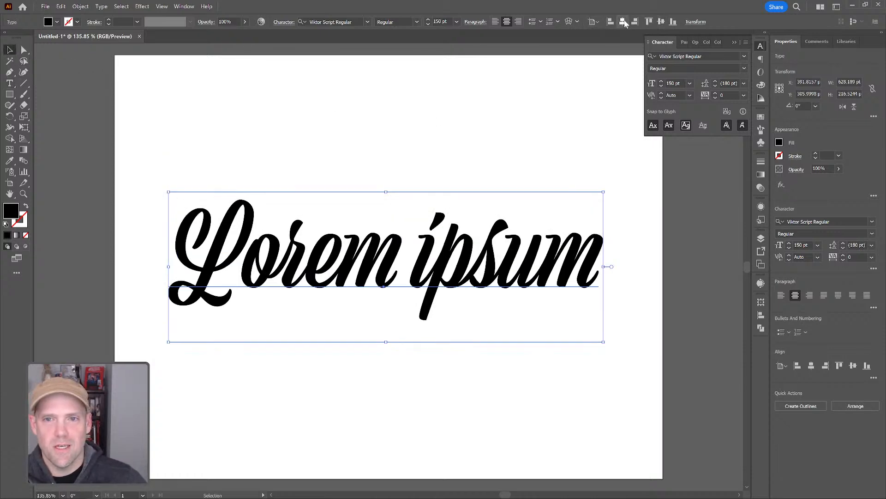
click(623, 21)
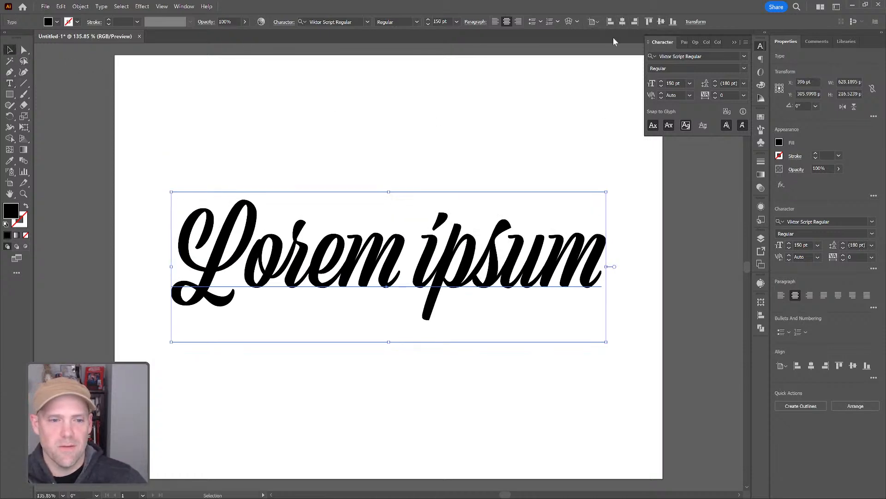
- Replace the whole placeholder line with the text "Ribbon!" and leave text editing with nothing selected
double_click(516, 284)
triple_click(517, 283)
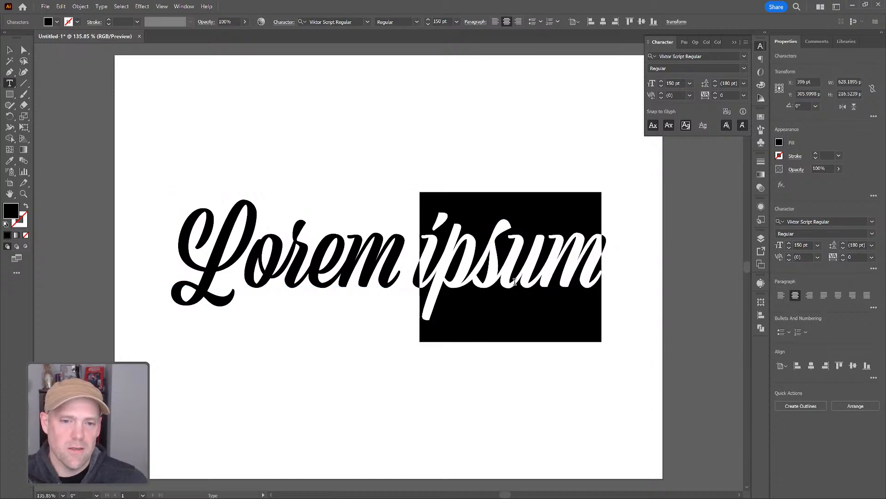
text(Ribbon)
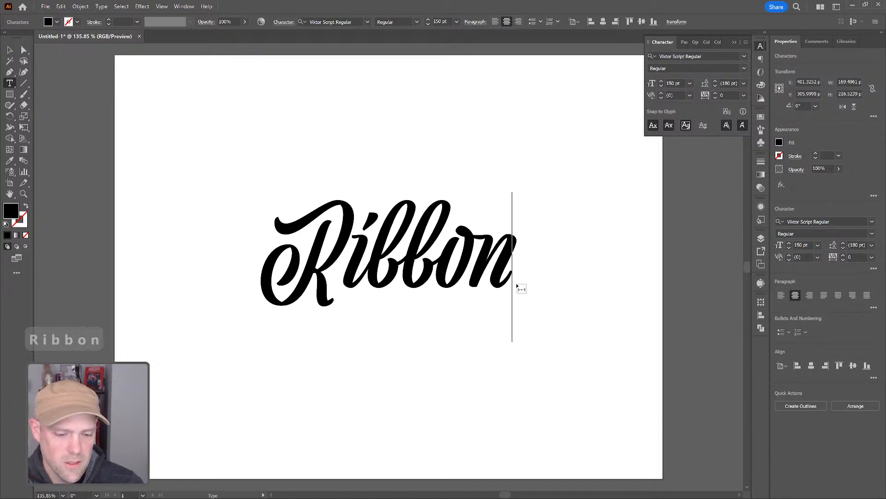
text(!)
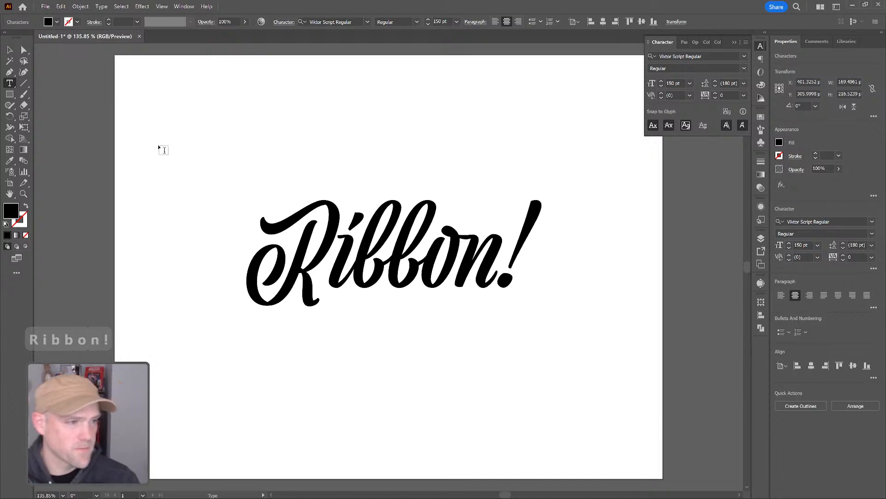
click(10, 51)
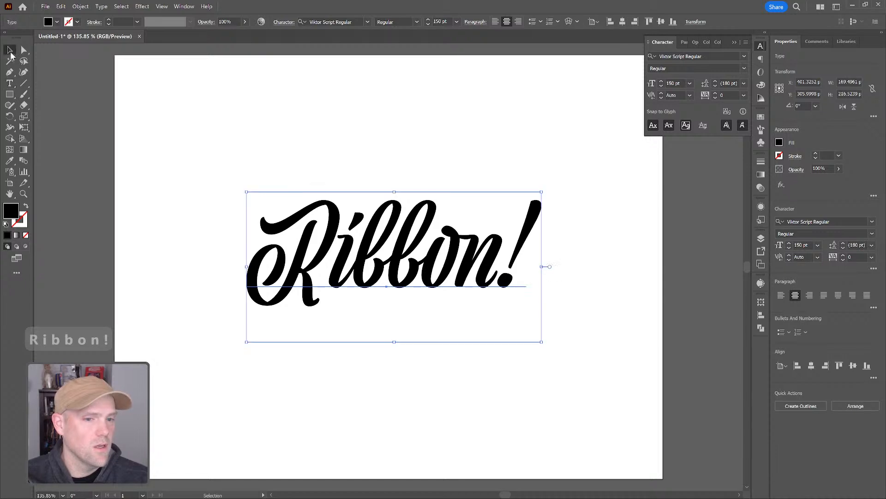
click(617, 266)
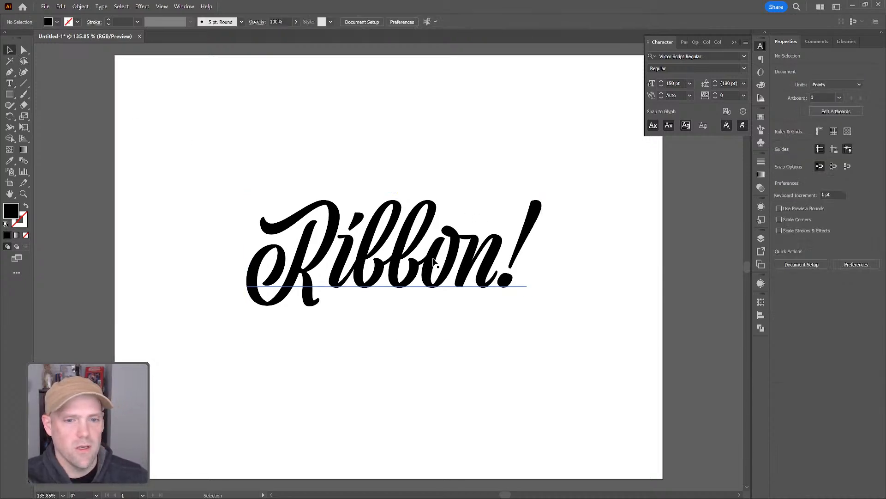
- Center the "Ribbon!" lettering horizontally and vertically on the artboard, then deselect it
click(434, 262)
click(622, 22)
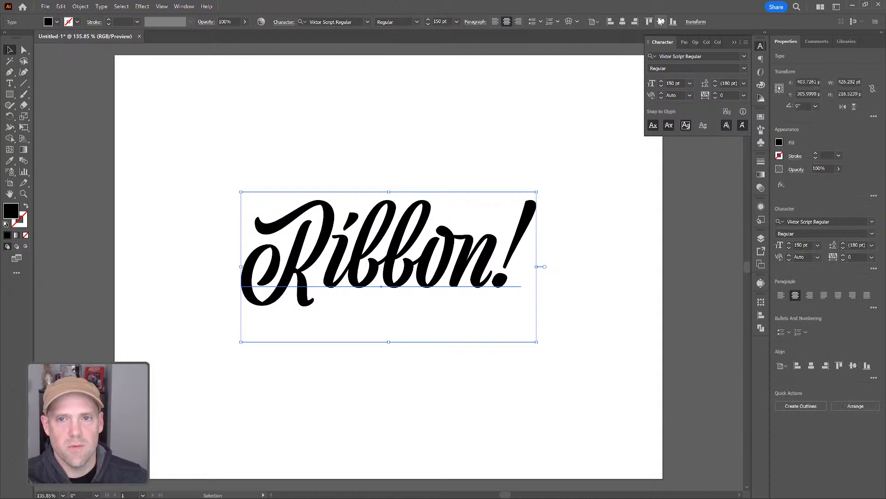
click(661, 22)
click(596, 190)
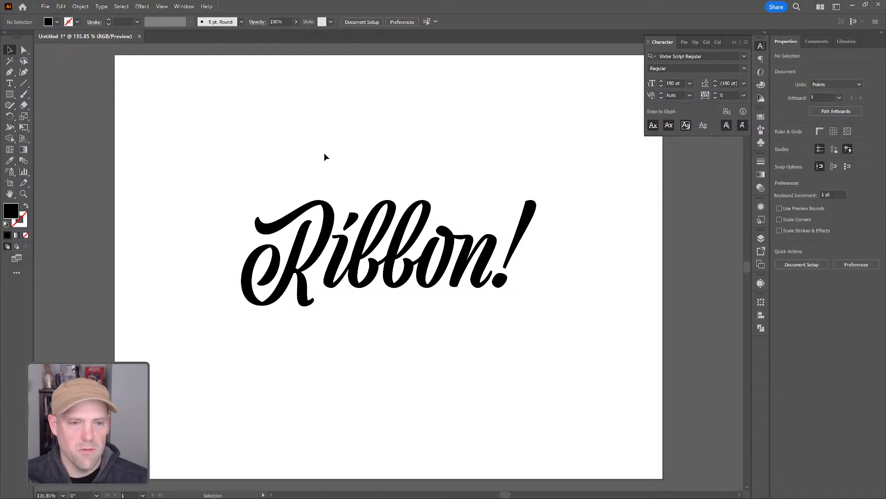
key(v)
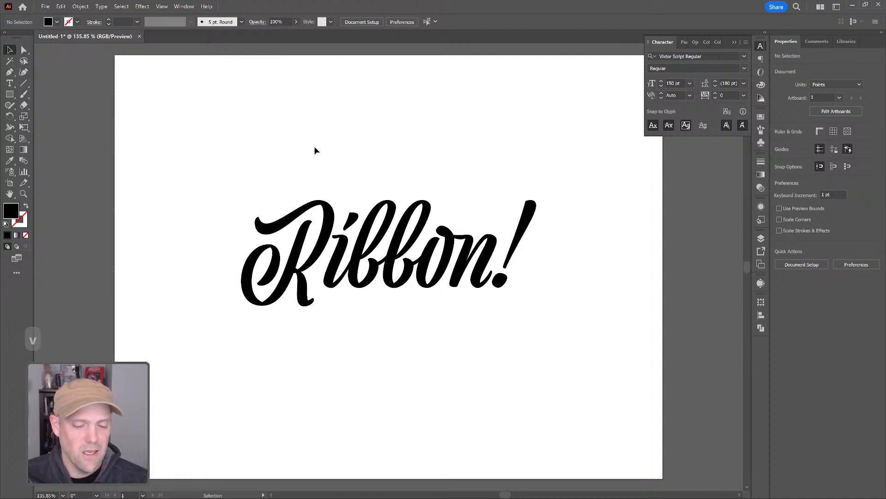
key(a)
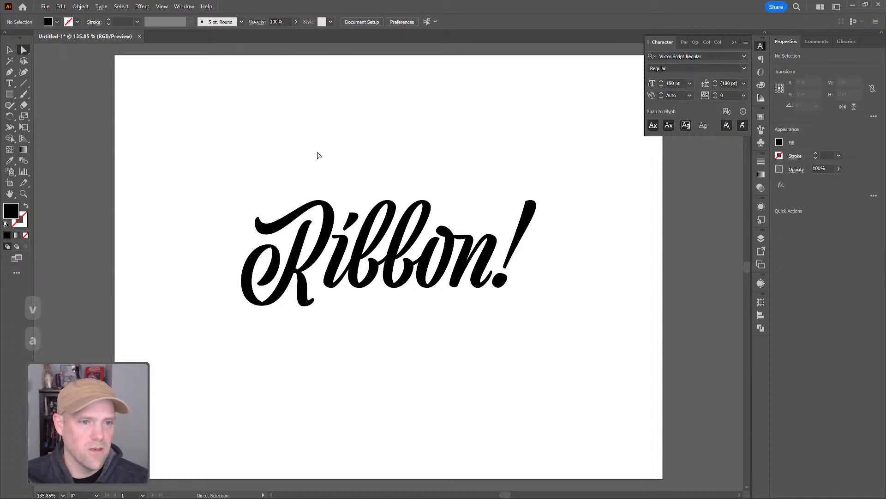
click(280, 227)
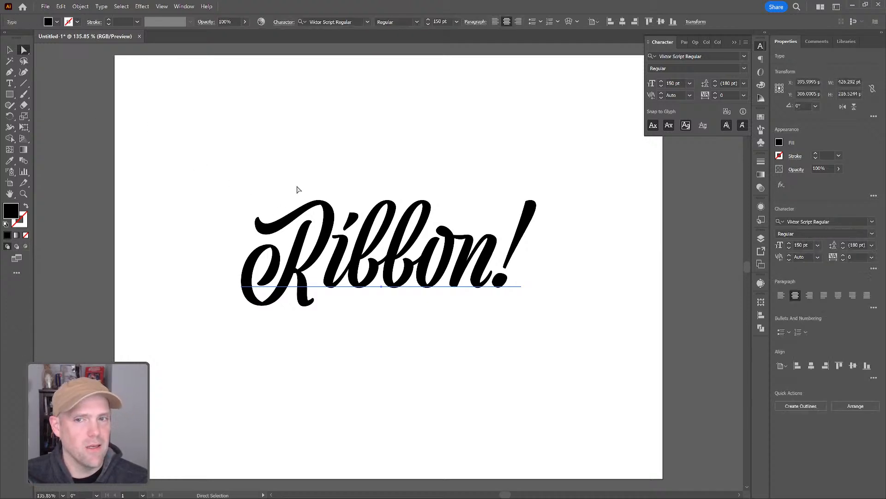
key(v)
key(a)
key(v)
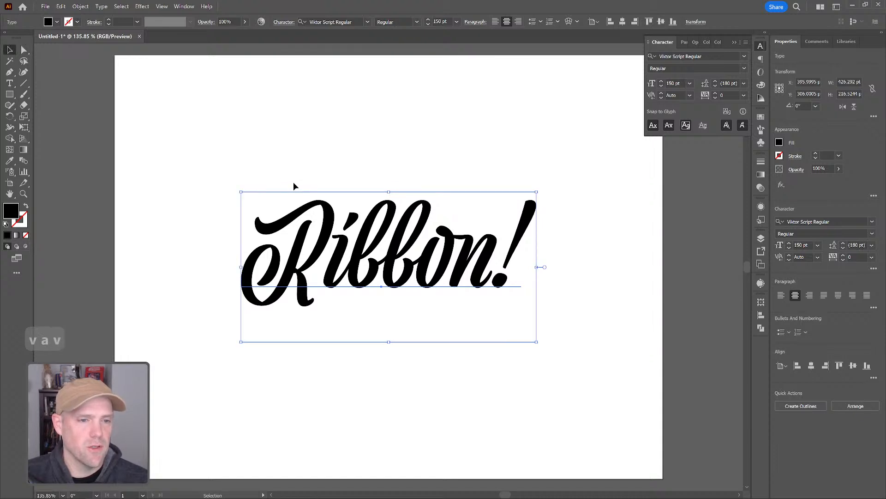
drag(163, 115, 453, 369)
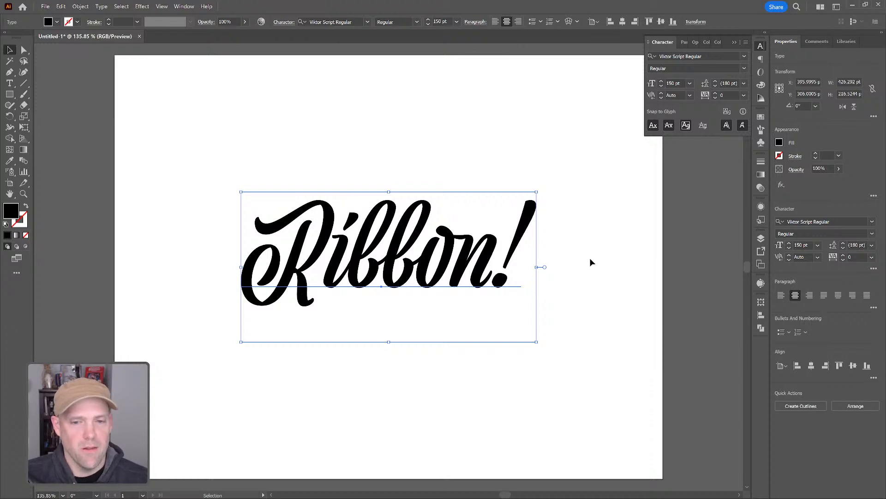
- Deselect the lettering, switch to Photoshop and load the wavy red satin ribbon layer's outline as a selection
click(580, 265)
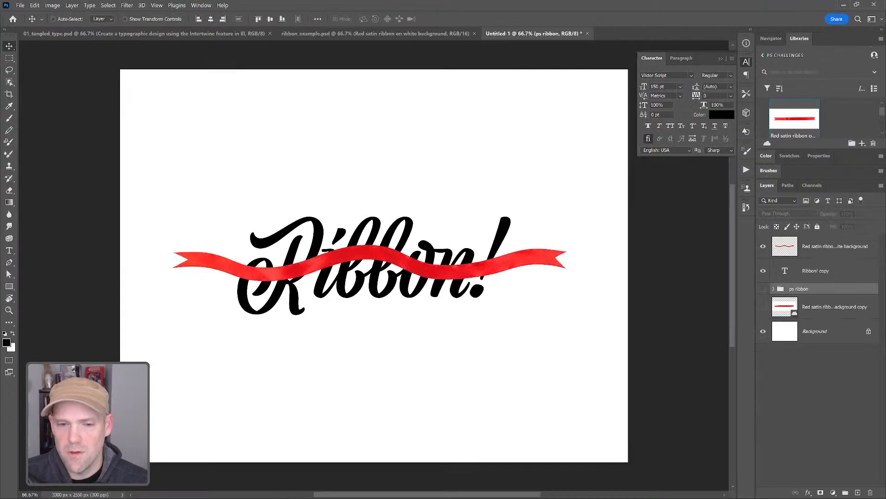
click(789, 250)
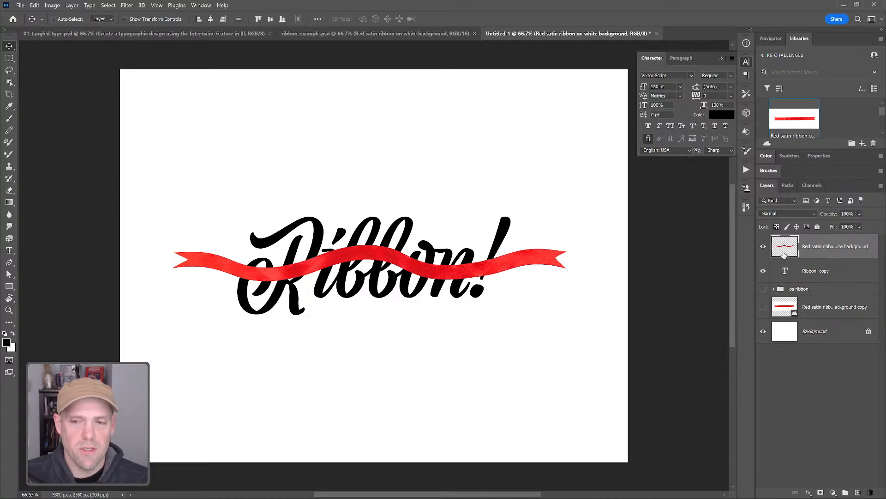
key(ctrl)
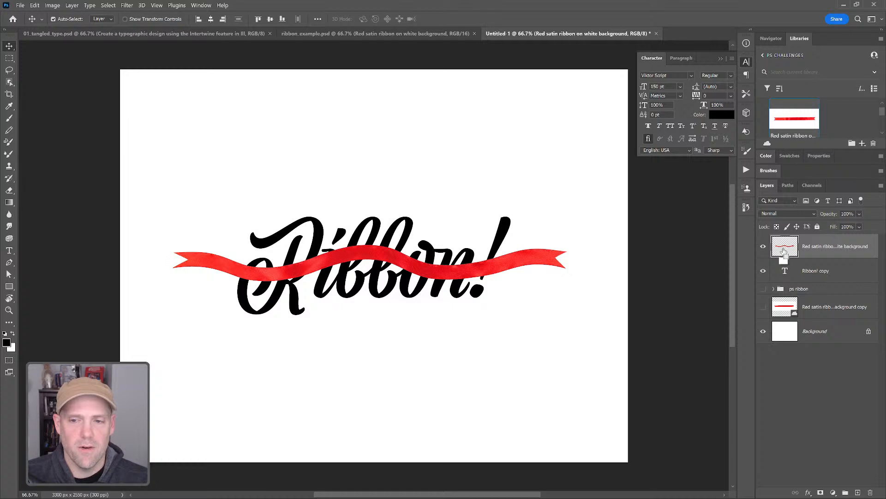
ctrl+click(784, 248)
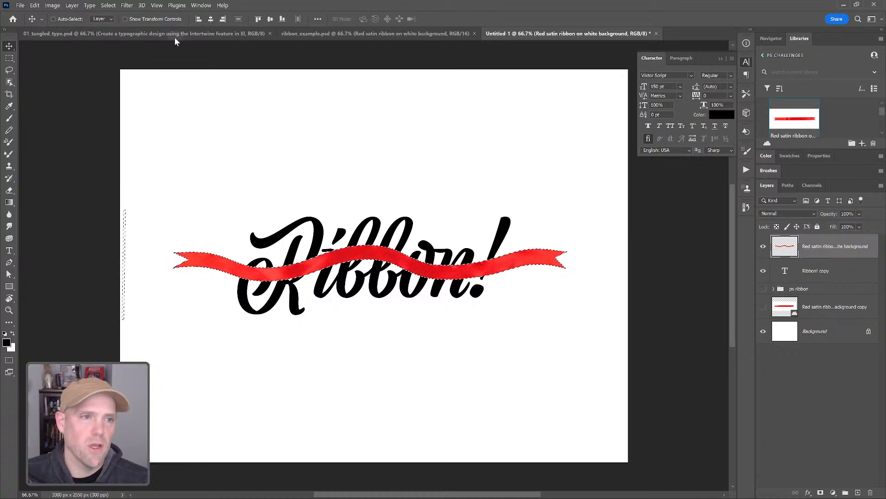
- Show the document's paths and make a work path from the ribbon selection
click(203, 6)
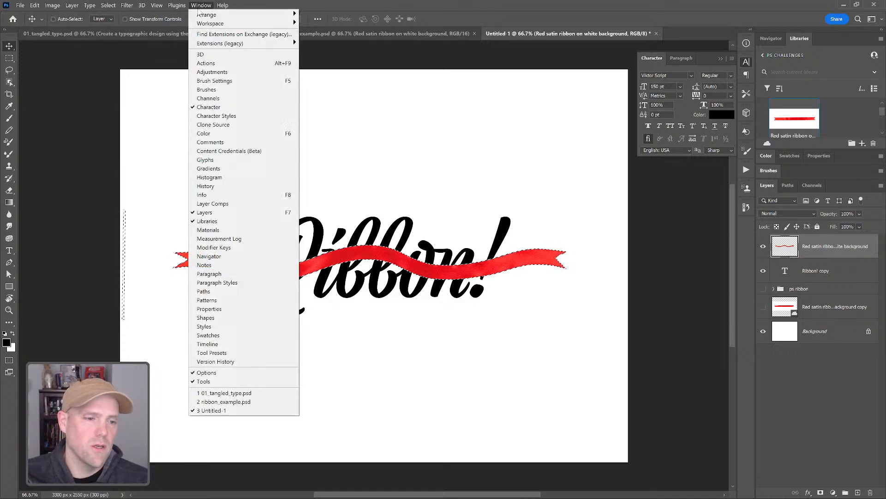
click(217, 291)
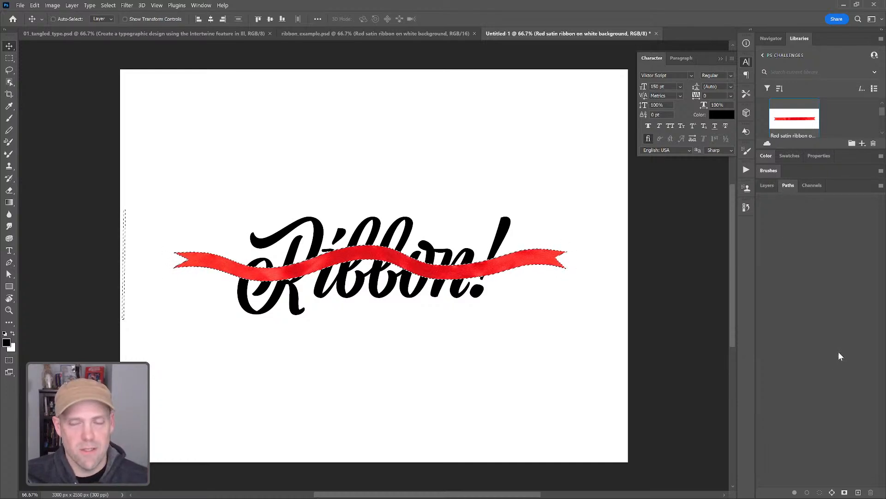
click(773, 187)
click(786, 185)
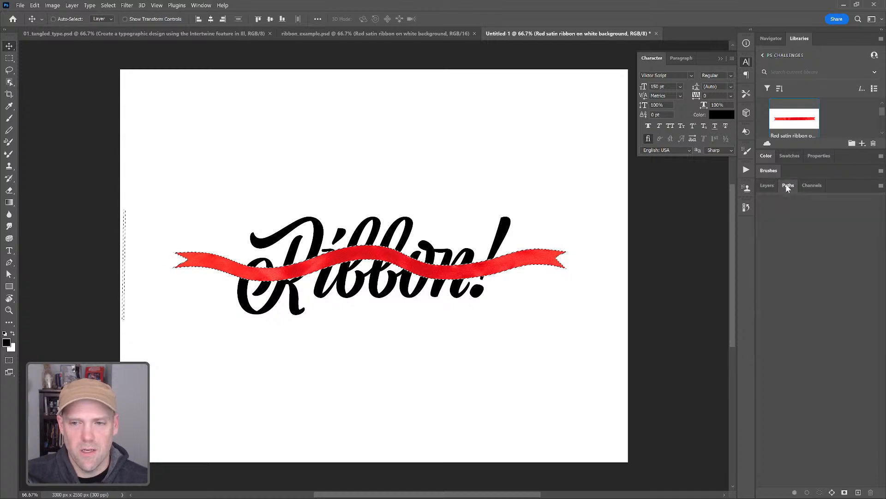
click(831, 493)
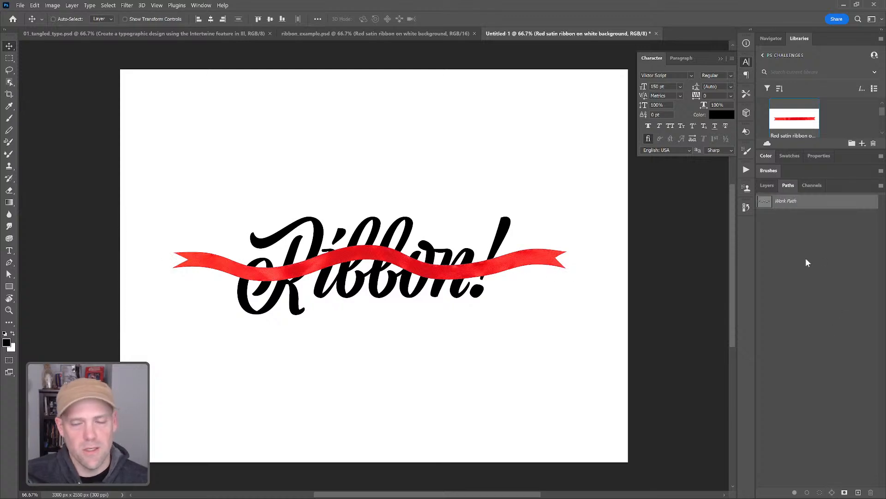
- Deselect the active work path and return to the document's layers
click(787, 202)
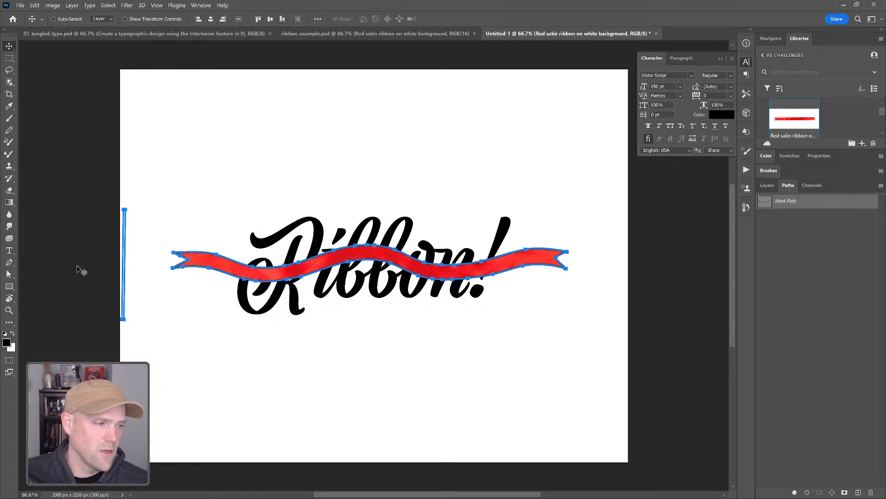
click(767, 185)
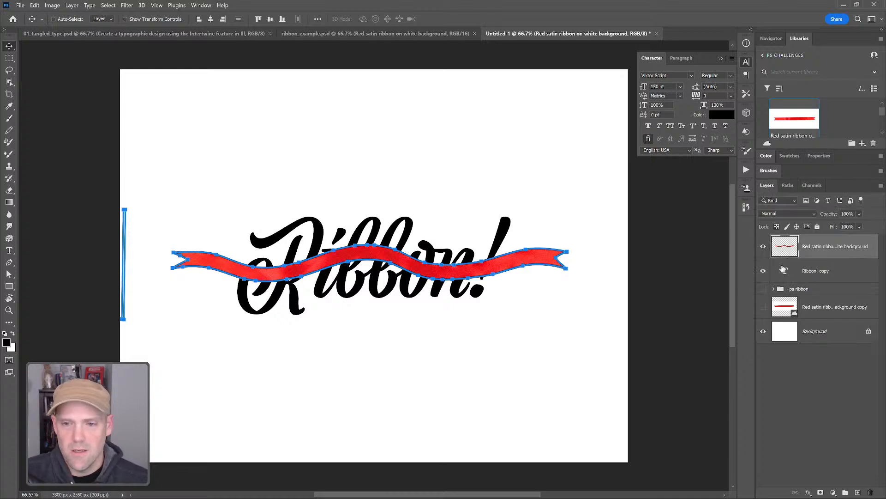
key(ctrl+d)
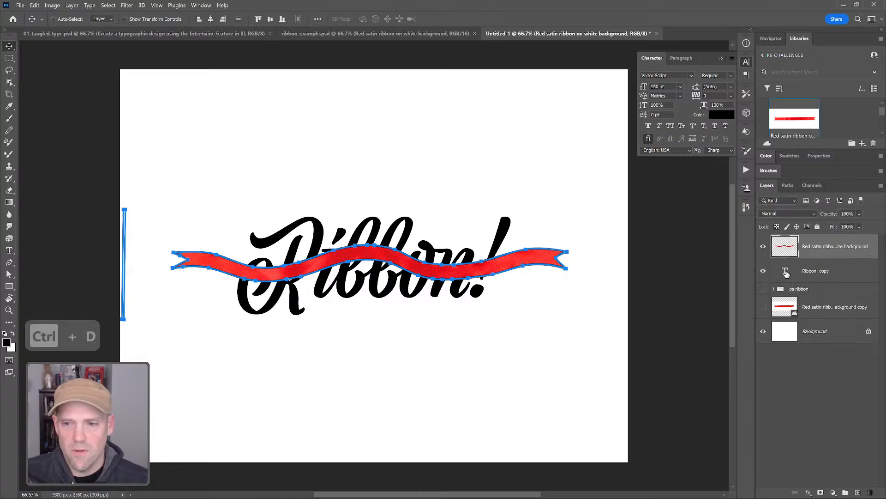
click(788, 185)
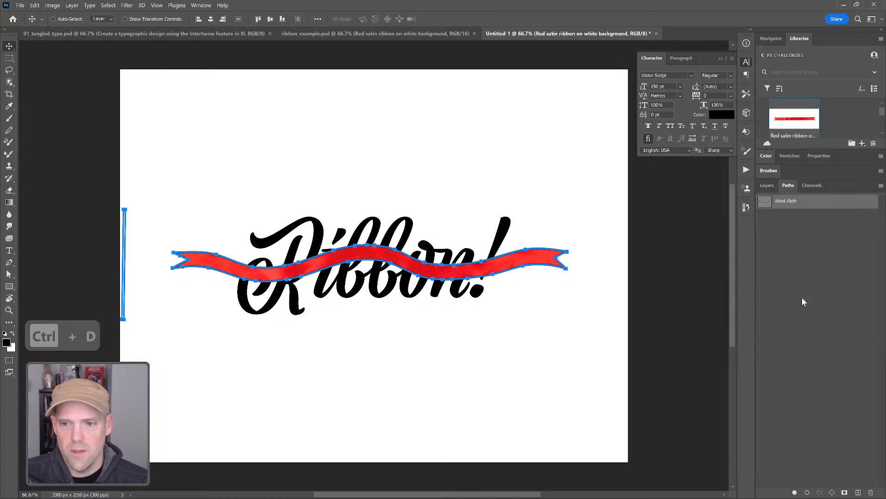
click(802, 301)
click(767, 186)
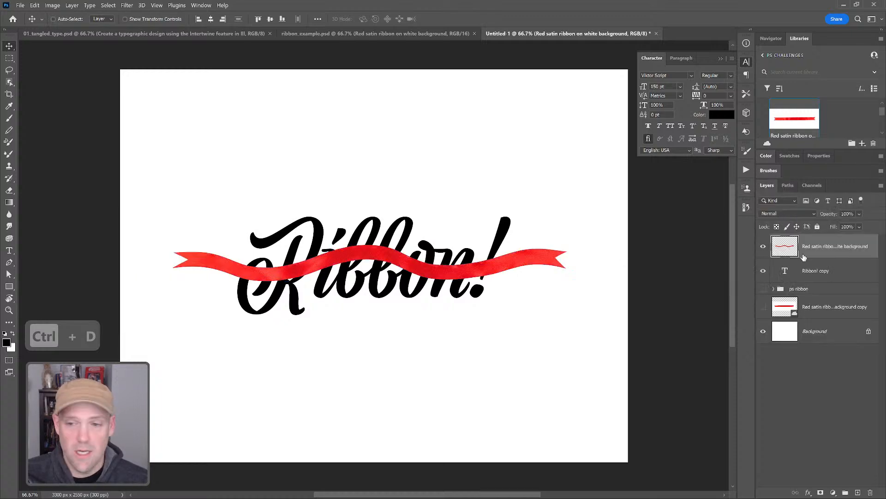
- Erase the stray sliver at the canvas's left edge from the red satin ribbon layer, hiding the white background while doing so
key(m)
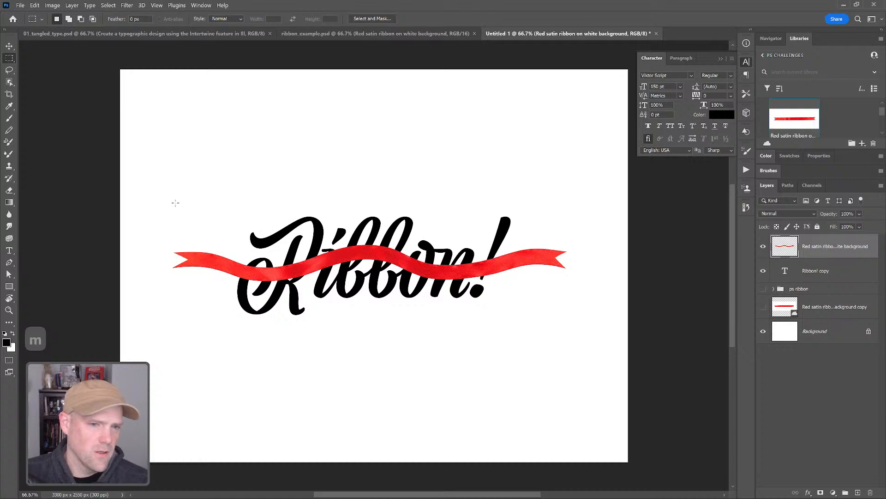
click(763, 331)
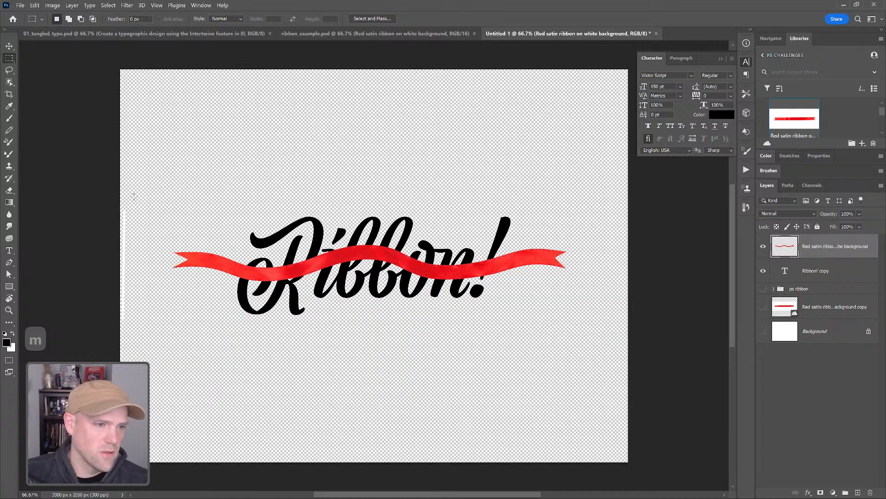
drag(134, 196, 98, 348)
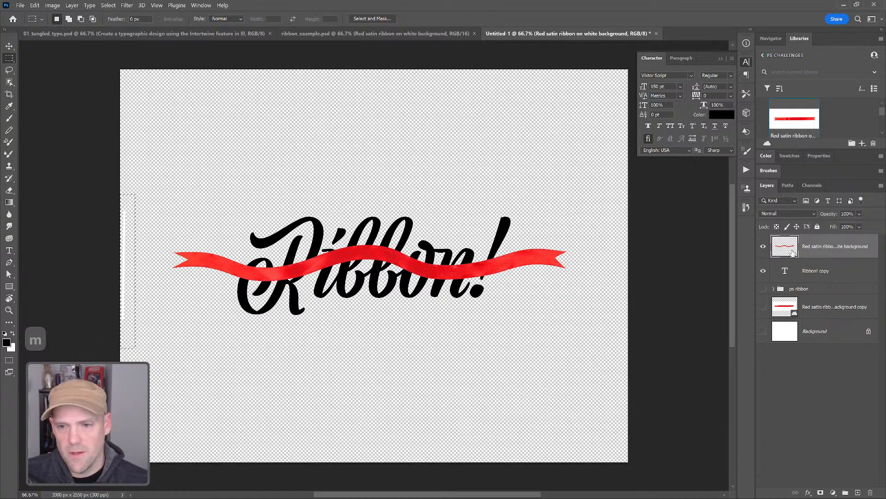
key(Delete)
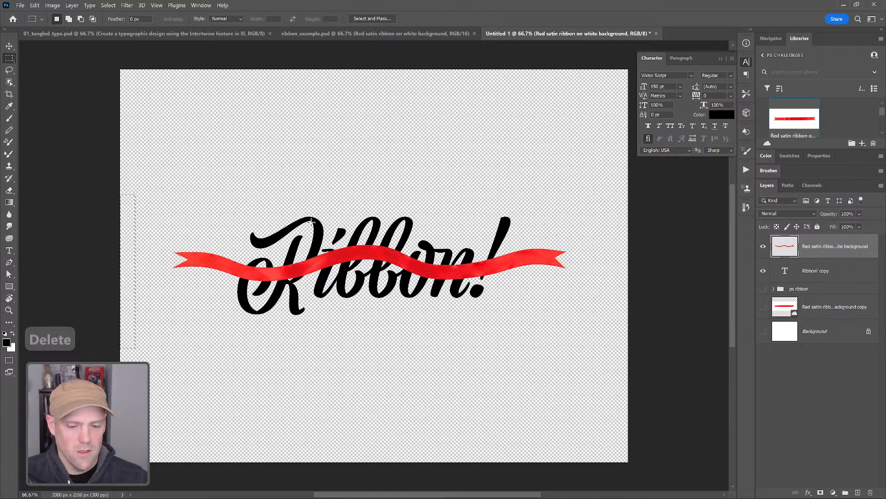
key(ctrl+d)
click(763, 332)
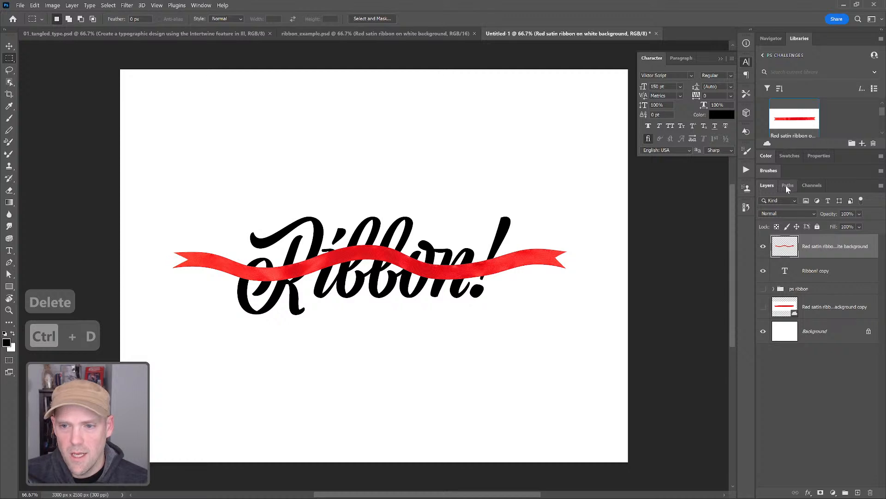
- Replace the existing work path with a new one made from the cleaned ribbon layer's outline
ctrl+click(788, 250)
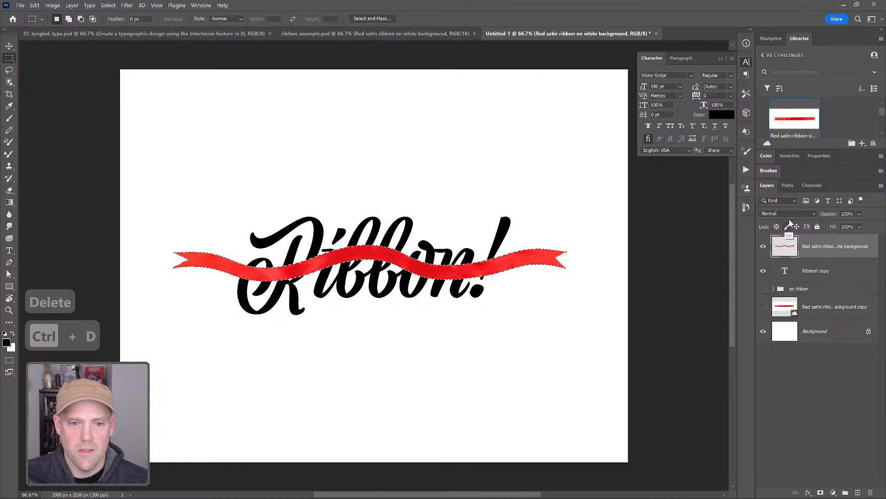
click(788, 185)
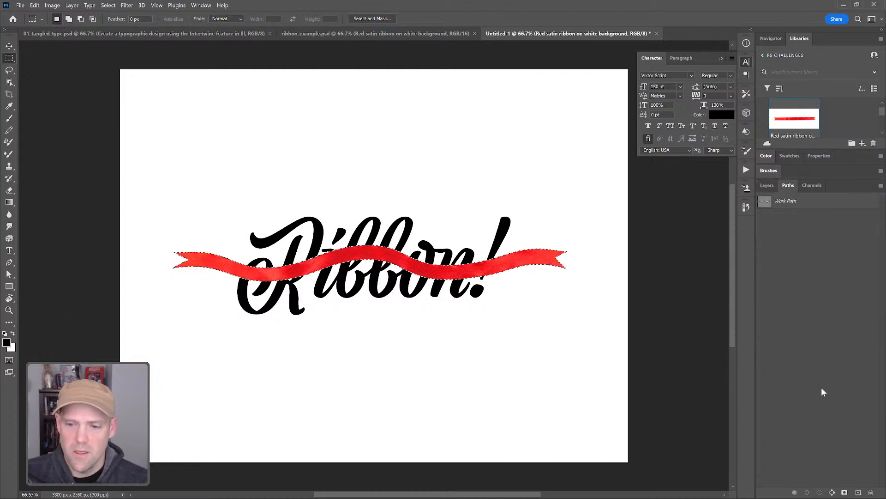
click(797, 205)
click(870, 492)
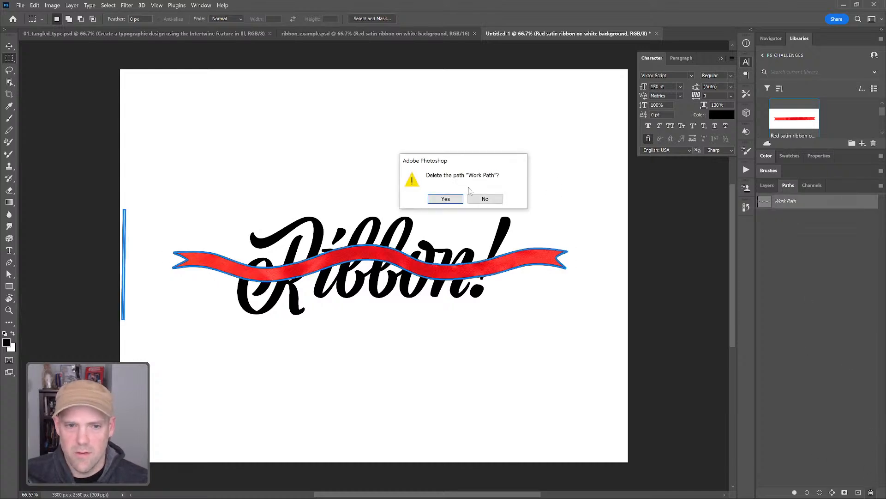
click(445, 199)
click(833, 492)
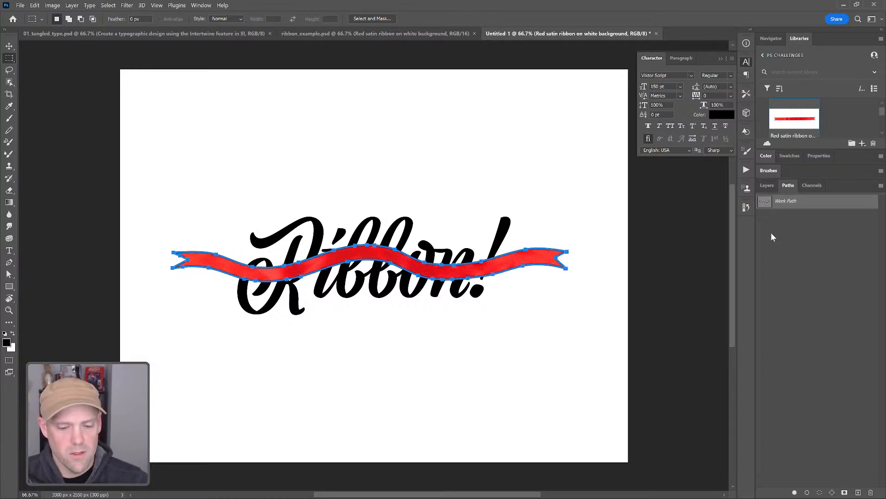
- Copy the ribbon path, switch to Illustrator and paste it over the lettering as a compound path
key(ctrl+c)
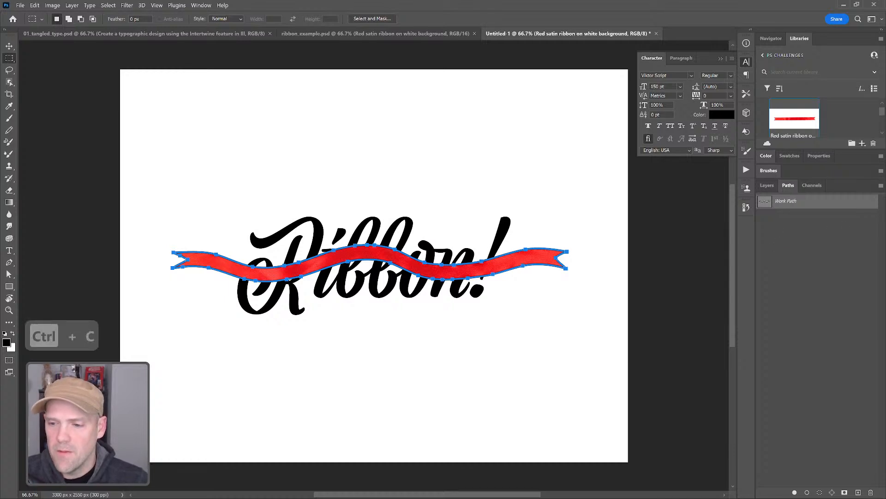
key(alt+Tab)
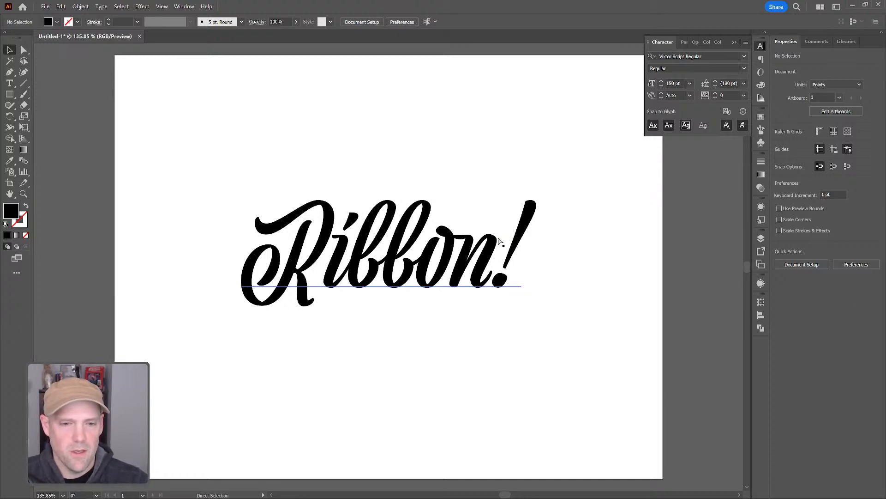
key(ctrl+v)
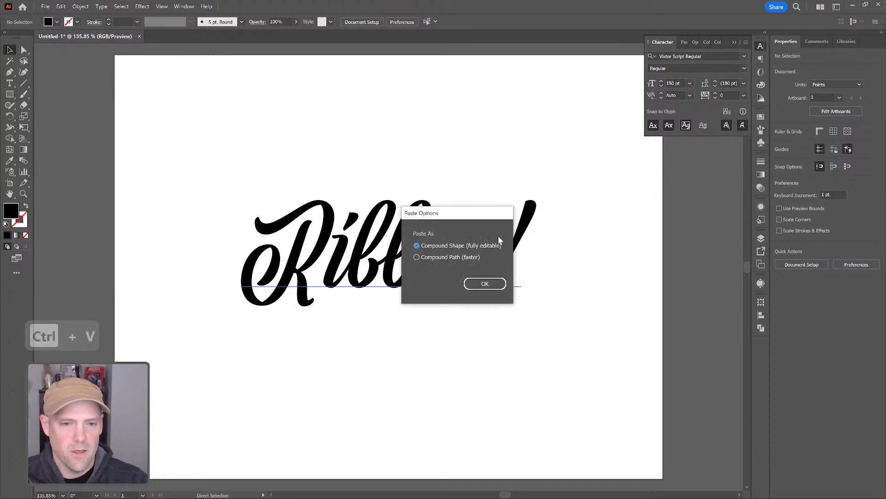
click(488, 285)
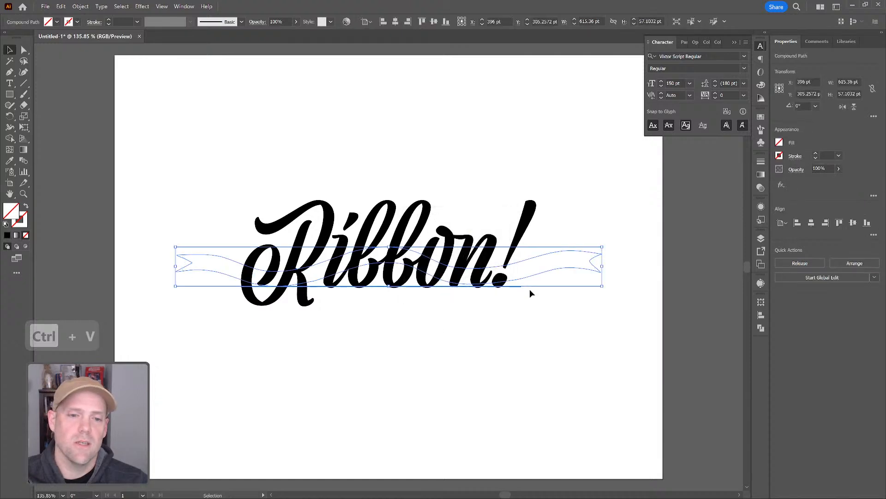
- Fill the pasted ribbon shape with red, set its opacity to 72% and deselect it
click(780, 143)
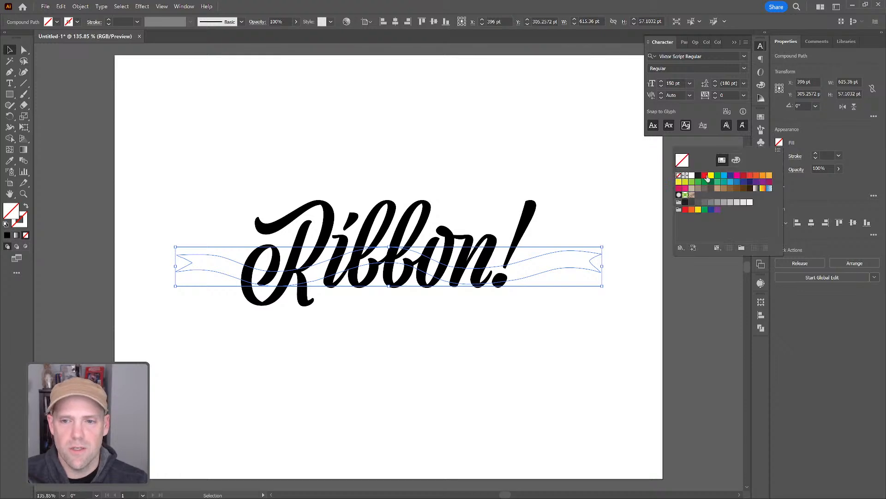
click(704, 177)
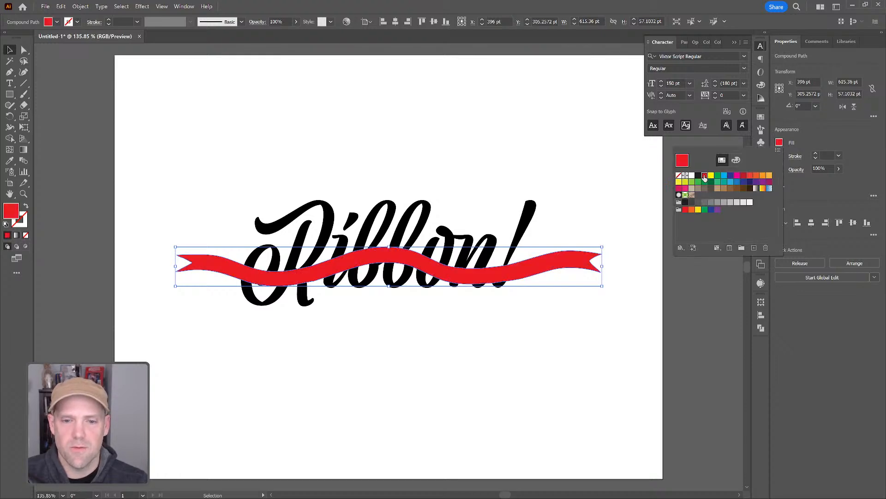
click(838, 168)
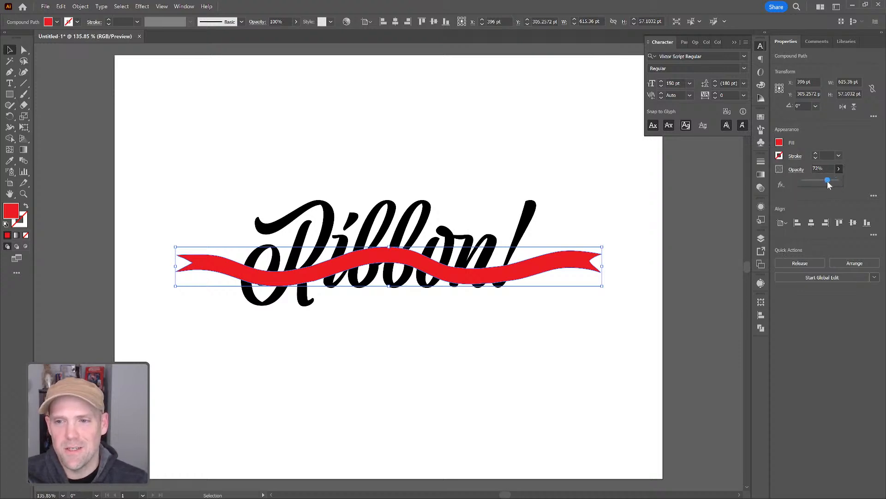
drag(828, 184, 831, 183)
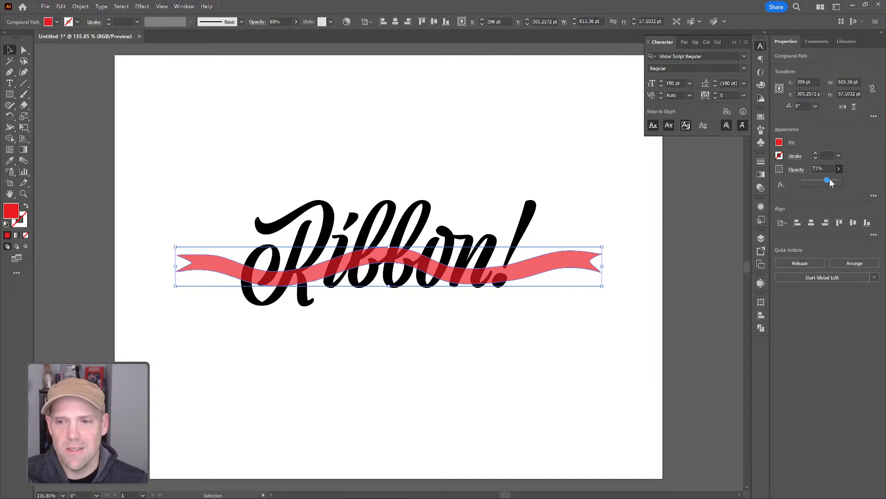
click(591, 321)
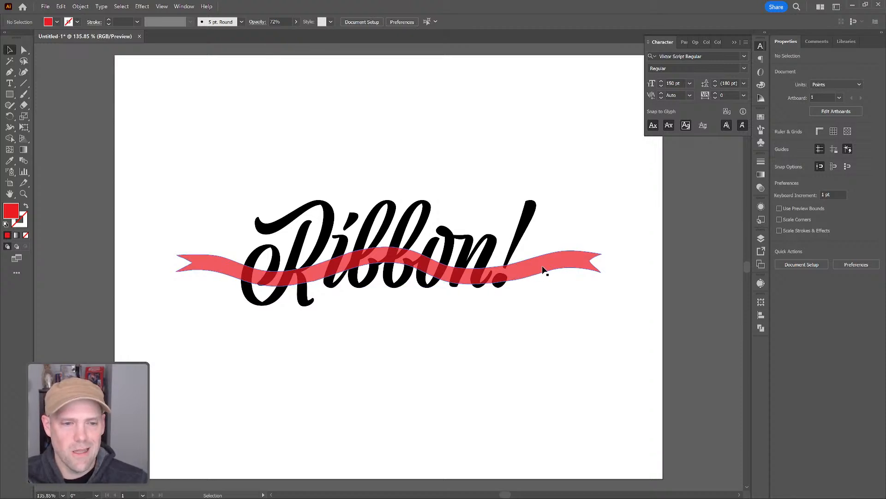
- Move the ribbon shape up about 25 pt across the lettering, compare its placement with the Photoshop design and deselect it
drag(543, 269, 547, 254)
drag(545, 251, 547, 261)
key(alt+Tab)
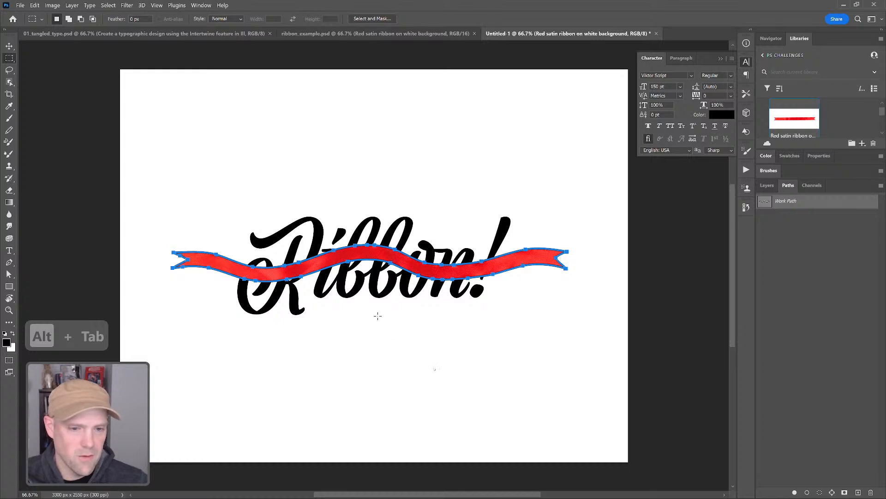
key(ctrl+z)
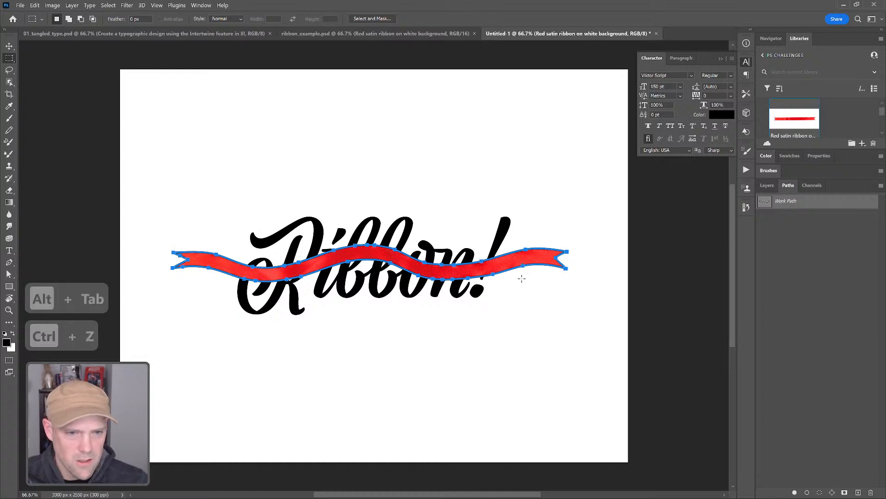
key(alt+Tab)
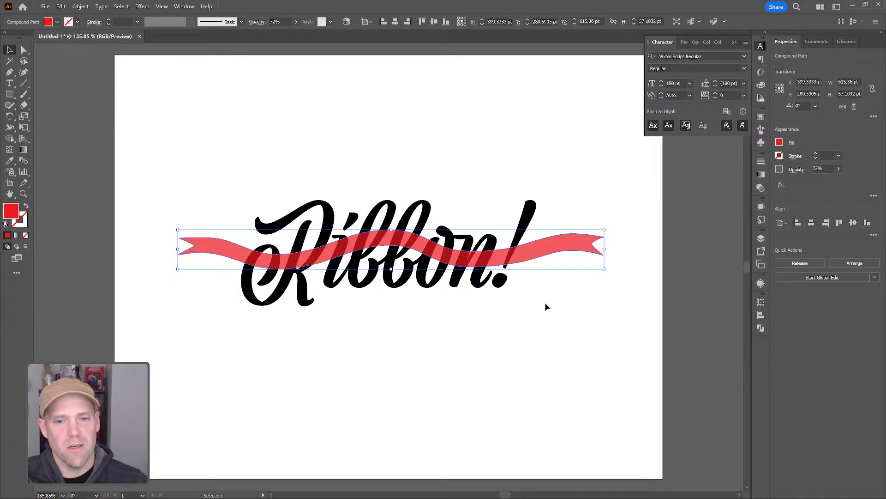
click(586, 321)
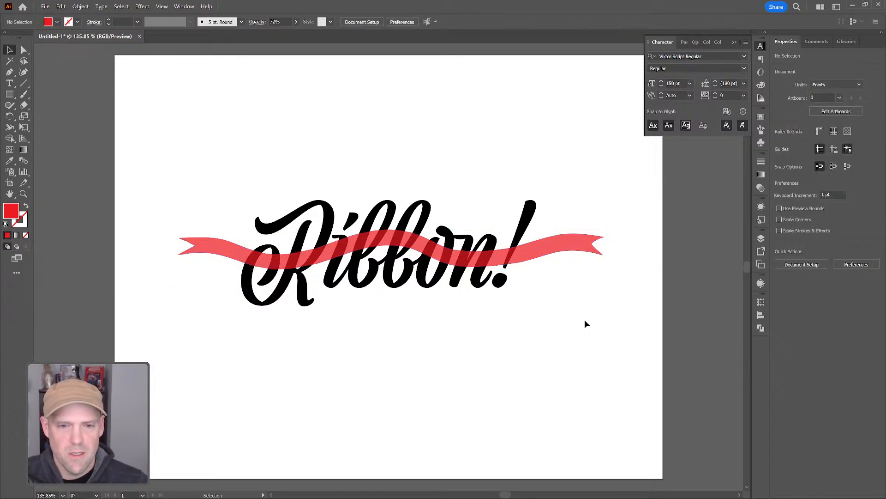
- Select the red ribbon together with the "Ribbon!" lettering and make an Intertwine object from them
click(574, 252)
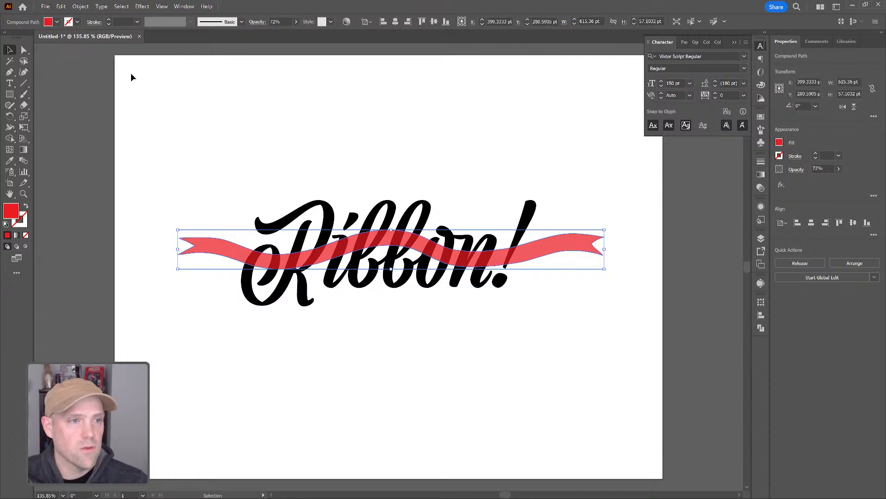
drag(129, 156, 530, 355)
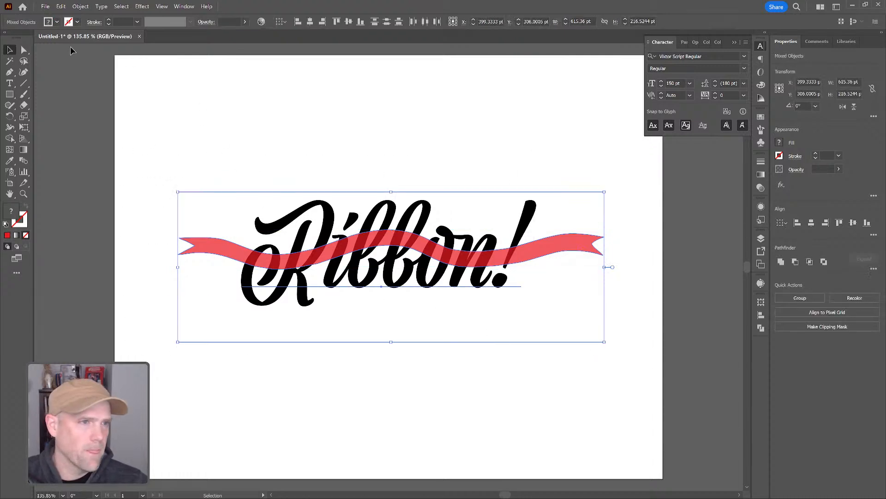
click(81, 6)
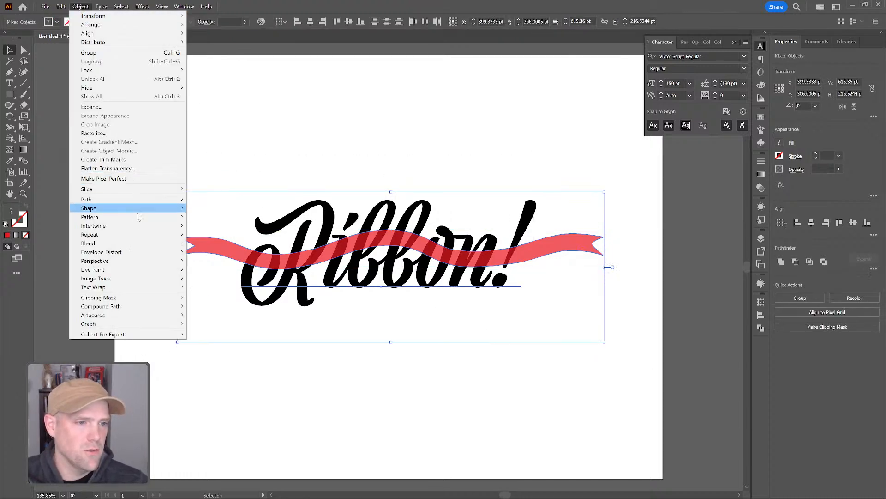
mouse_move(144, 225)
click(200, 225)
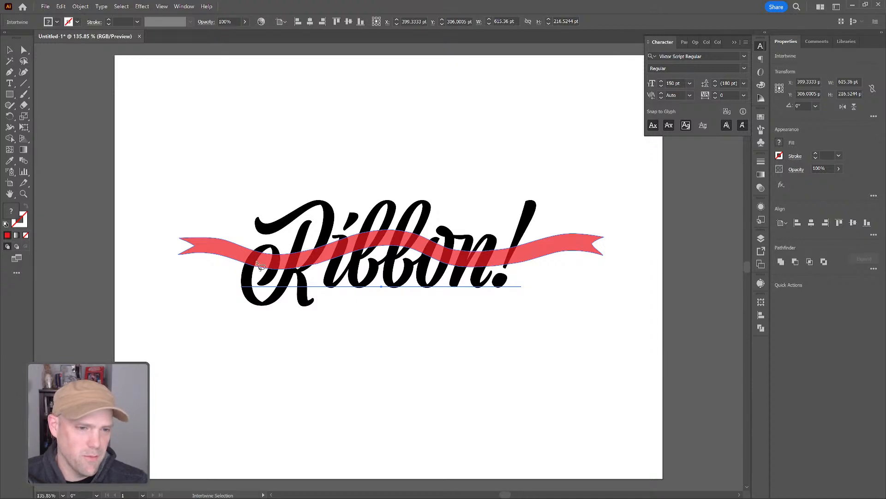
mouse_move(283, 246)
mouse_down()
mouse_move(262, 269)
mouse_move(272, 285)
mouse_move(282, 248)
mouse_move(305, 253)
mouse_move(304, 275)
mouse_move(331, 244)
mouse_move(313, 243)
mouse_move(354, 241)
mouse_move(350, 261)
mouse_move(373, 239)
mouse_move(370, 225)
mouse_move(356, 236)
mouse_move(387, 243)
mouse_move(385, 252)
mouse_move(403, 249)
mouse_move(408, 224)
mouse_move(398, 225)
mouse_move(427, 240)
mouse_move(419, 254)
mouse_move(425, 264)
mouse_move(429, 234)
mouse_up()
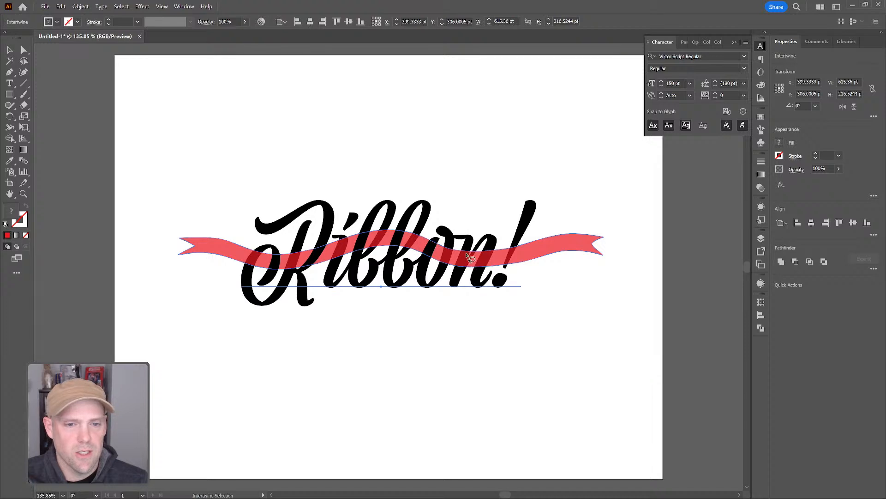
mouse_move(468, 257)
mouse_down()
mouse_move(453, 272)
mouse_move(468, 273)
mouse_move(481, 249)
mouse_move(472, 246)
mouse_move(465, 246)
mouse_move(501, 250)
mouse_move(499, 267)
mouse_move(516, 265)
mouse_move(525, 254)
mouse_move(508, 243)
mouse_up()
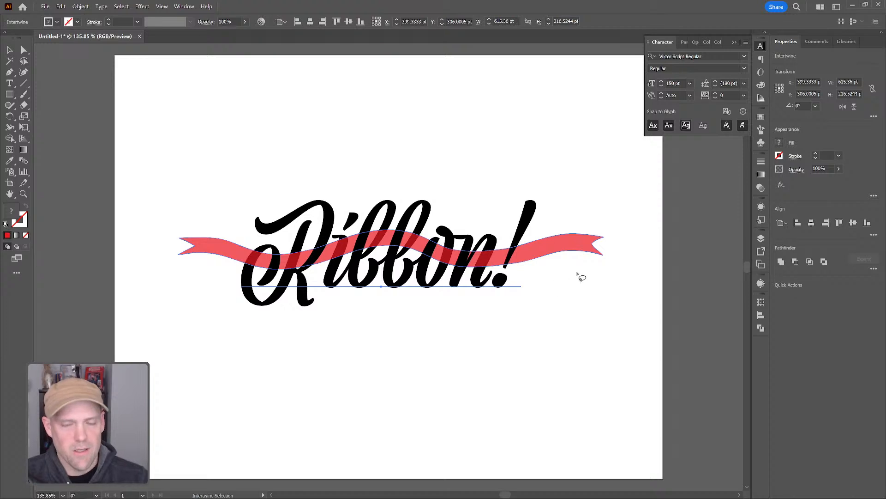
- Select only the ribbon inside the Intertwine object, set its opacity to 100% and change its fill to white
key(a)
click(600, 295)
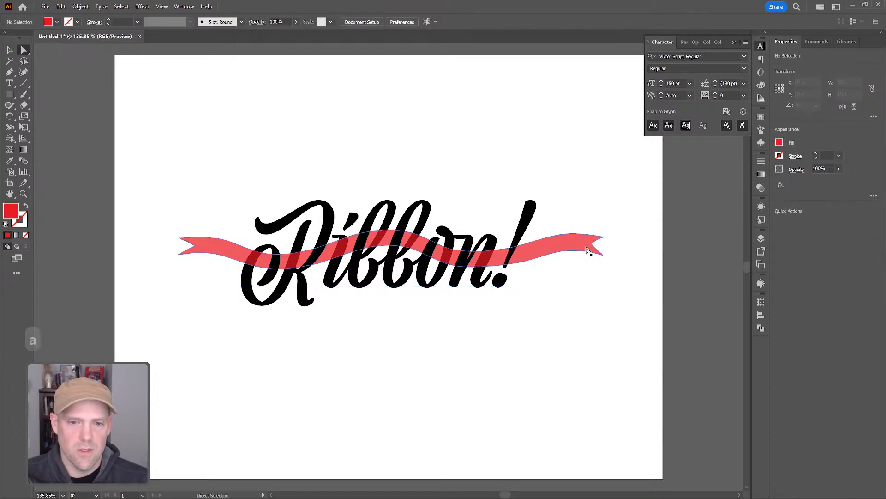
click(587, 248)
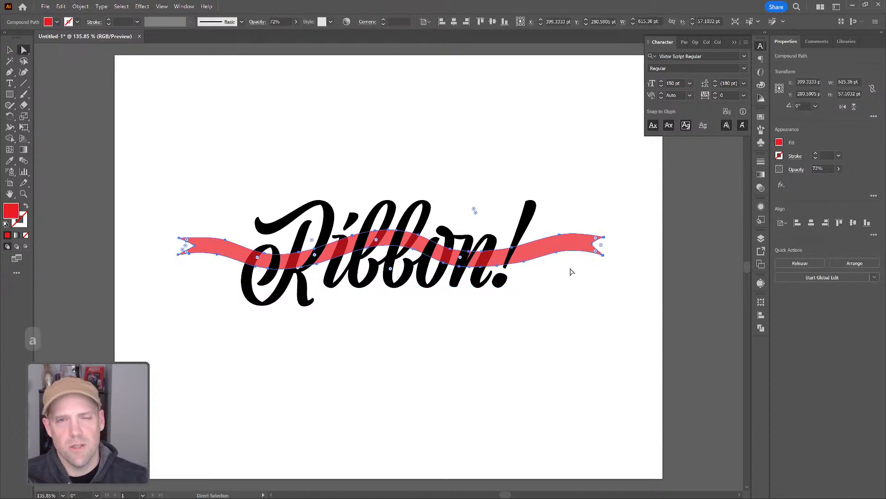
click(840, 170)
drag(829, 181, 841, 181)
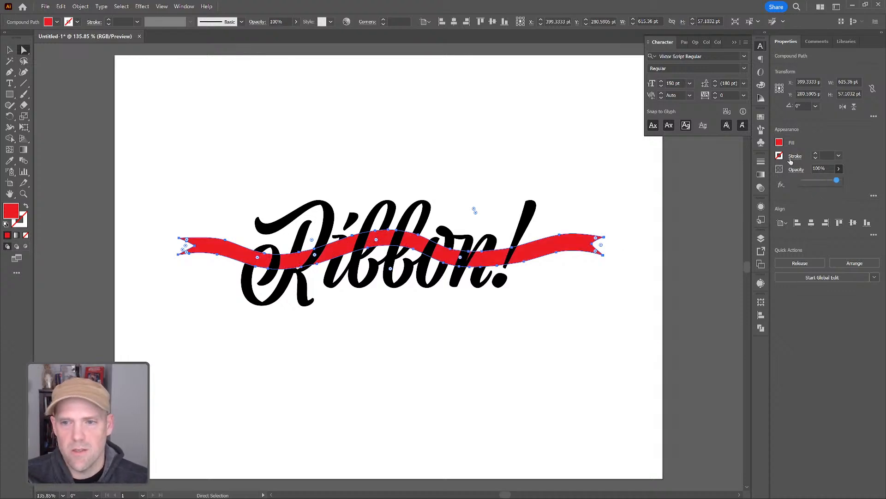
click(780, 143)
click(692, 176)
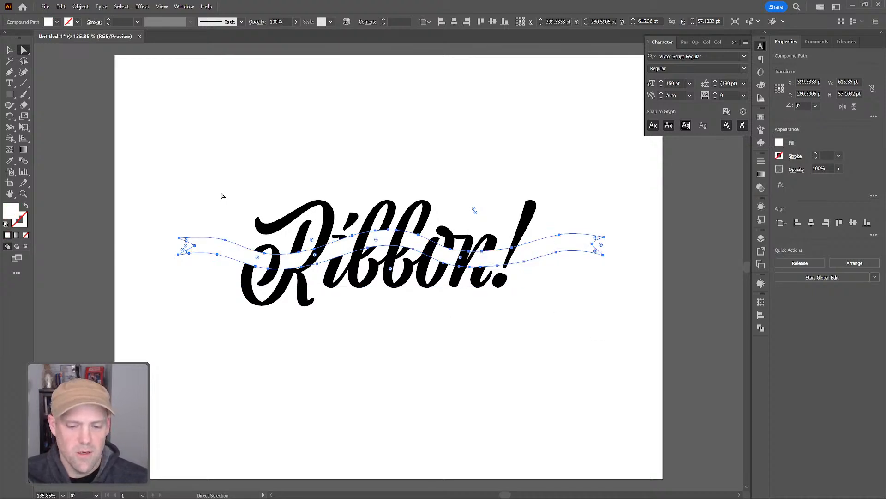
- Select the whole Intertwine artwork with the white ribbon and copy it
key(v)
click(158, 146)
drag(143, 111, 621, 354)
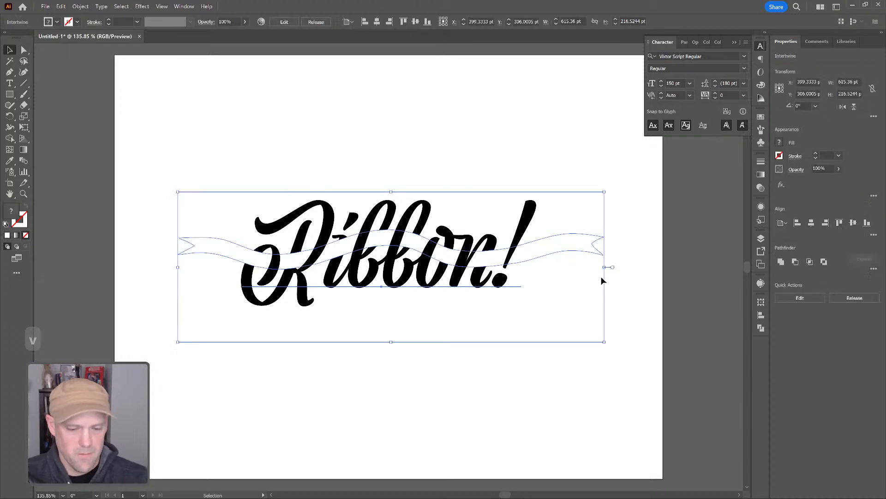
key(ctrl+c)
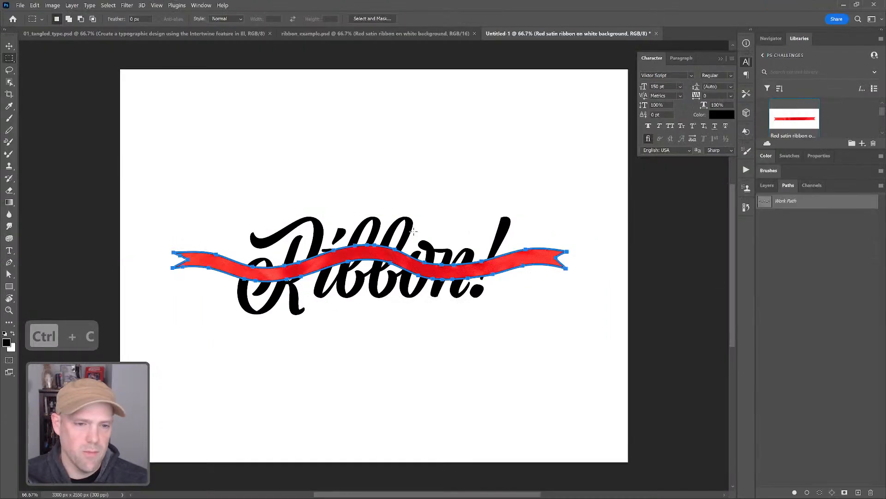
- Switch to Photoshop, deselect the ribbon's work path and show the document's layers
click(767, 185)
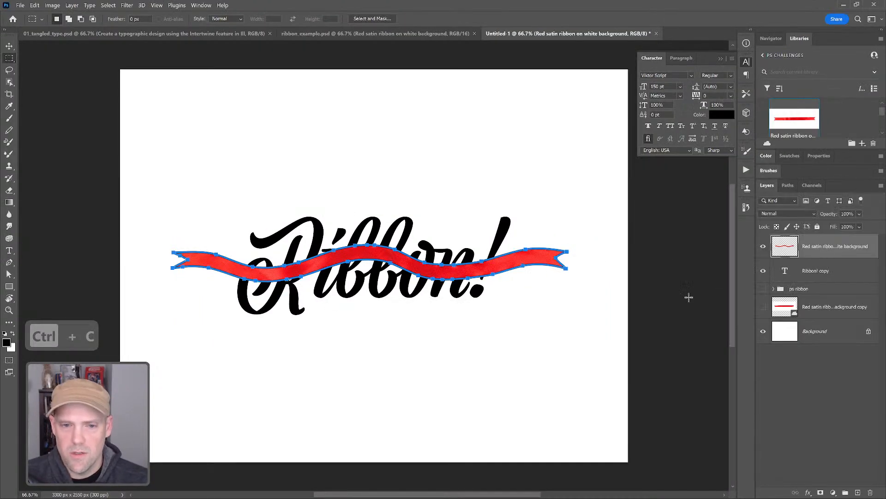
click(787, 185)
click(798, 212)
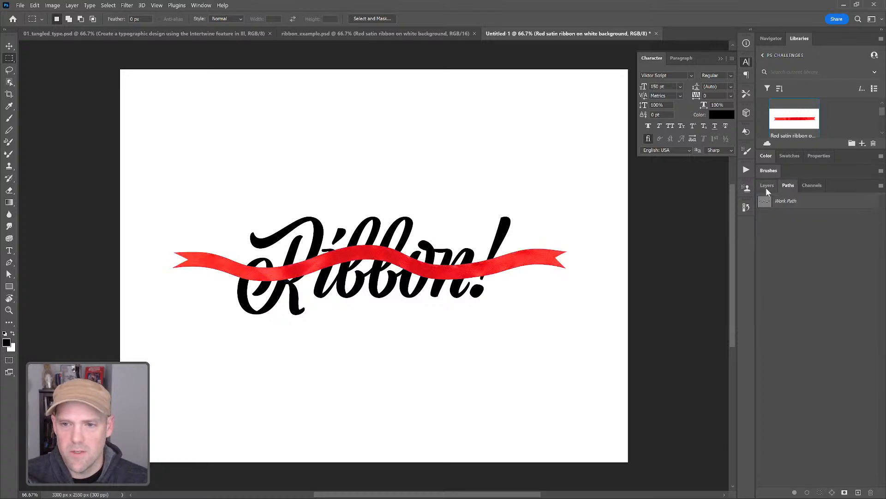
click(767, 185)
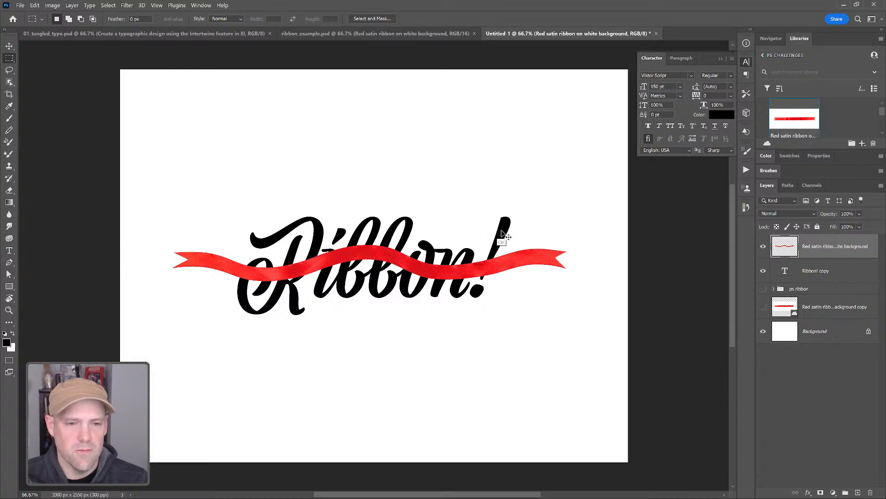
- Paste the Illustrator artwork as layers, using a vector mask for its clipping mask and allowing content to be rasterized
key(ctrl+v)
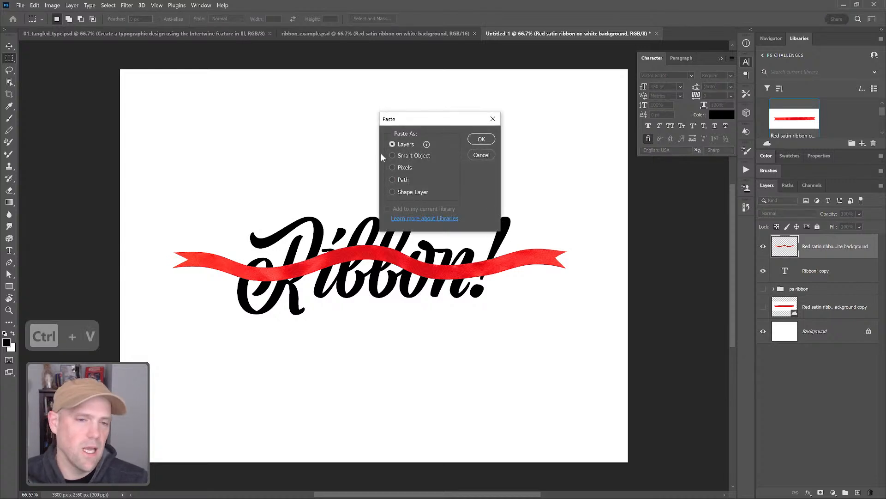
click(481, 139)
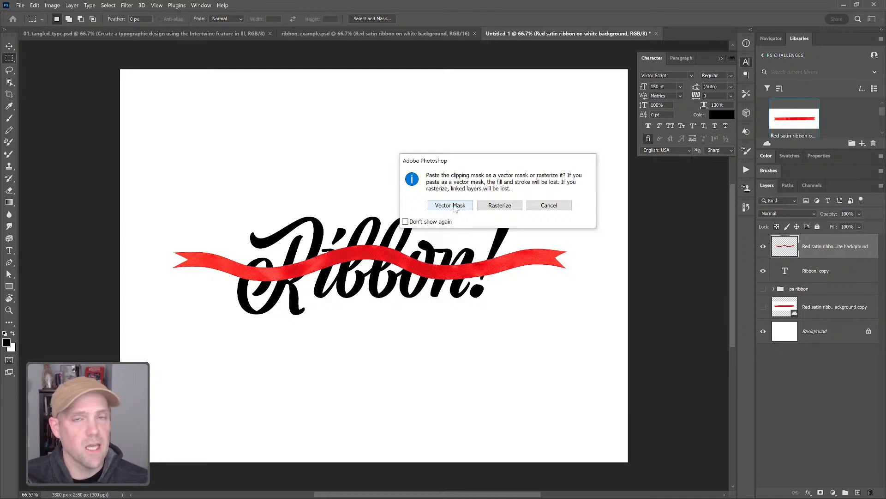
click(456, 207)
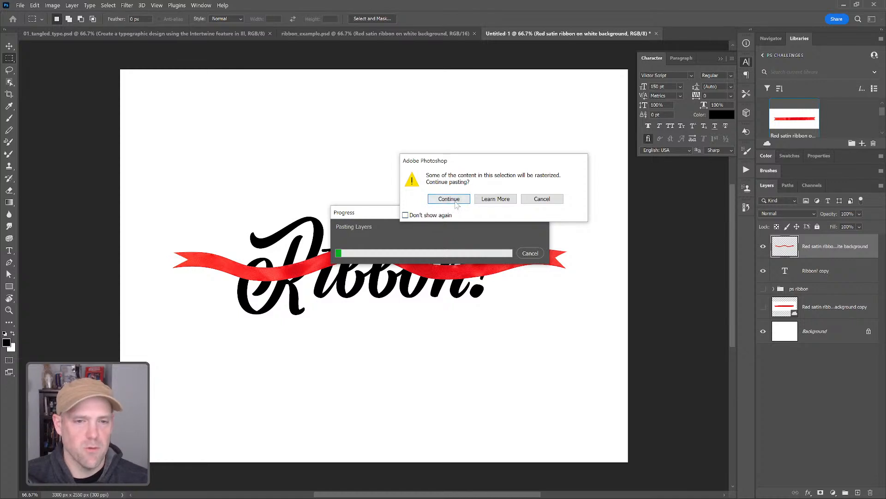
click(454, 200)
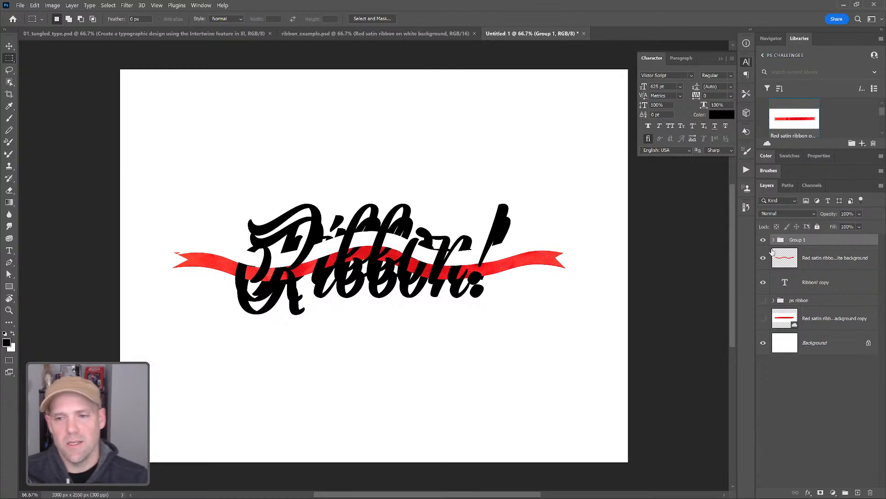
- Move the pasted group down so its lettering lies over the original "Ribbon!" text
key(z)
click(368, 243)
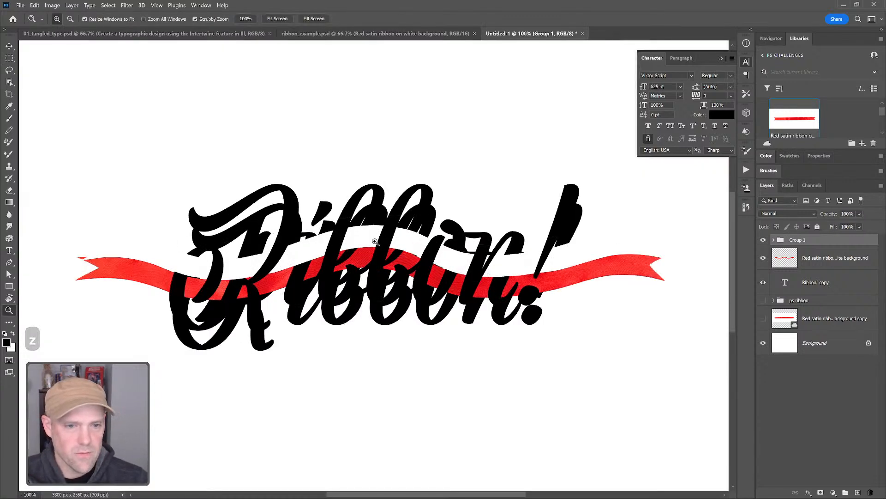
click(383, 241)
key(v)
key(z)
alt+click(433, 259)
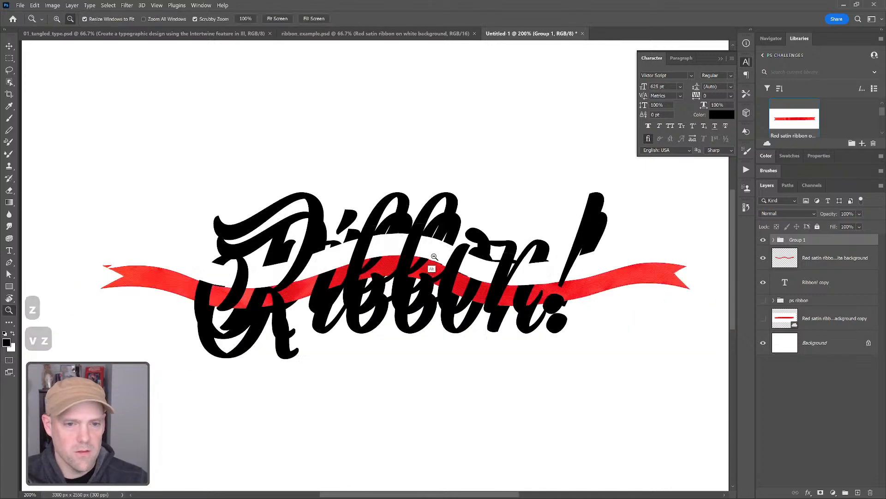
click(439, 223)
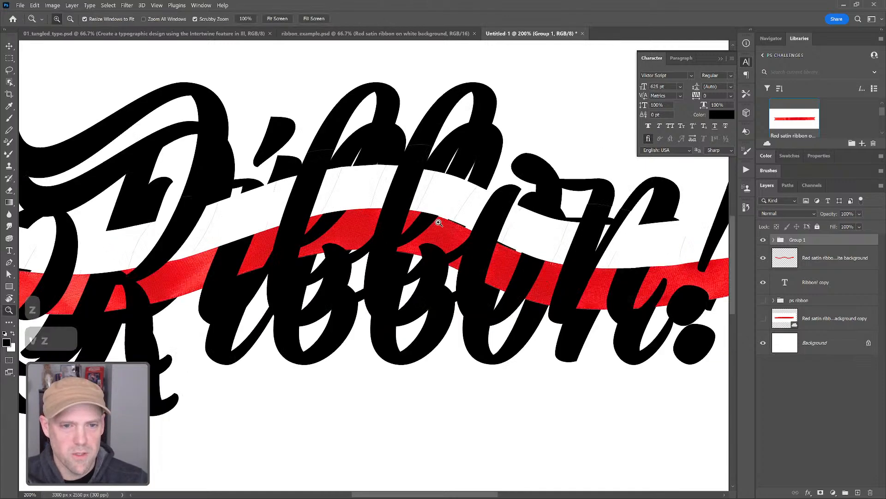
key(v)
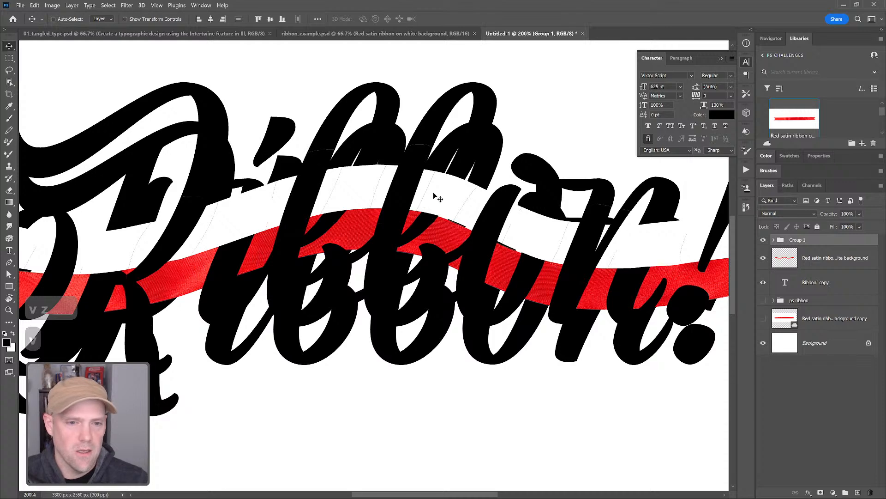
drag(434, 194, 439, 231)
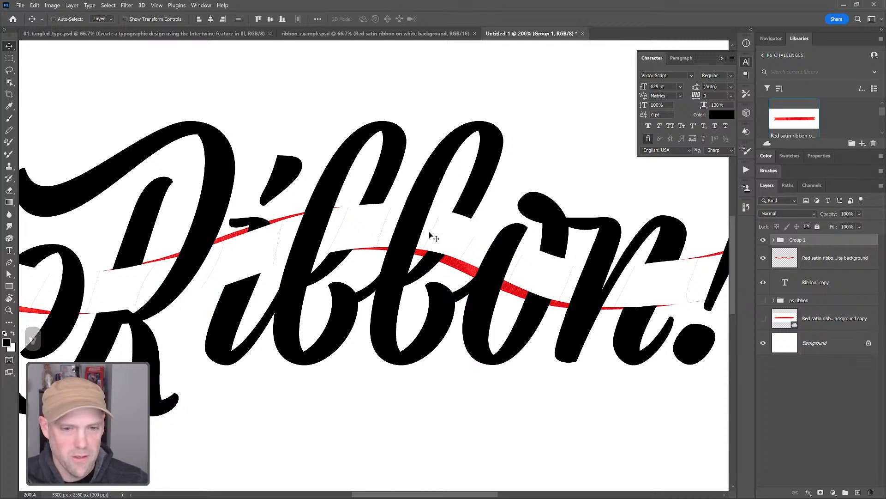
- Nudge the pasted group in small horizontal and vertical increments until it matches the original lettering exactly
key(Left)
key(shift+Right)
key(Left)
key(Left)
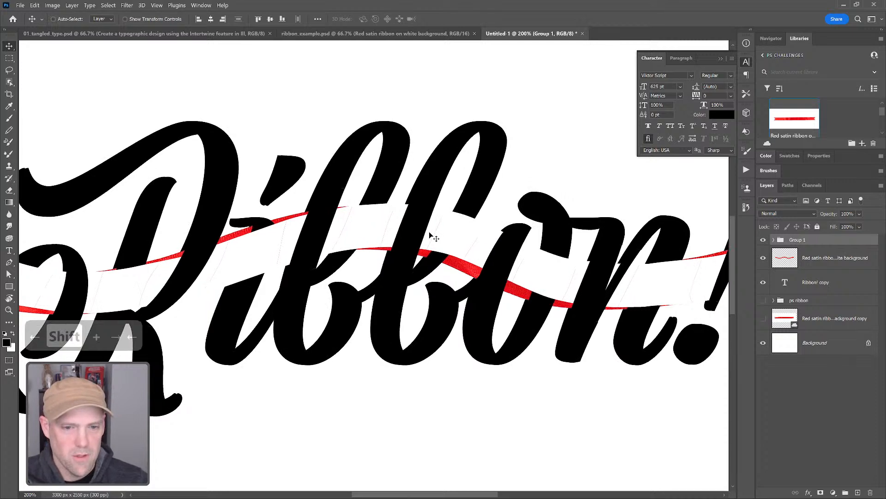
key(shift+Left)
key(Left)
key(Right)
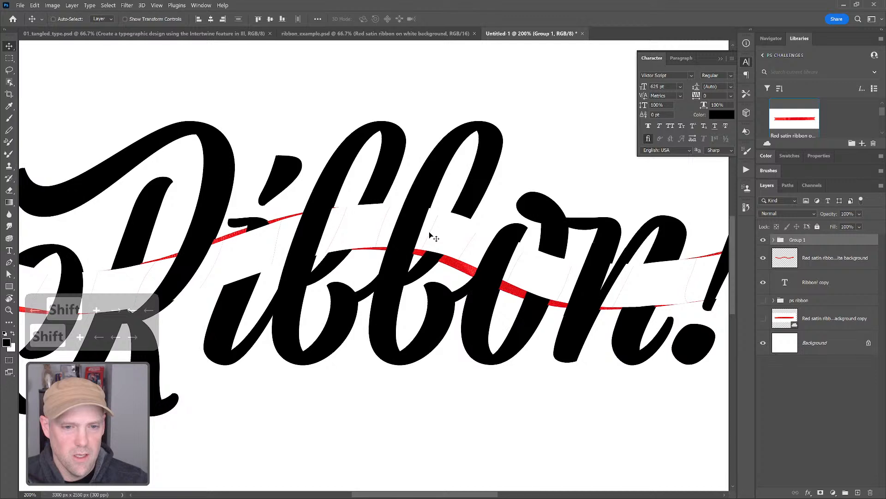
key(Right)
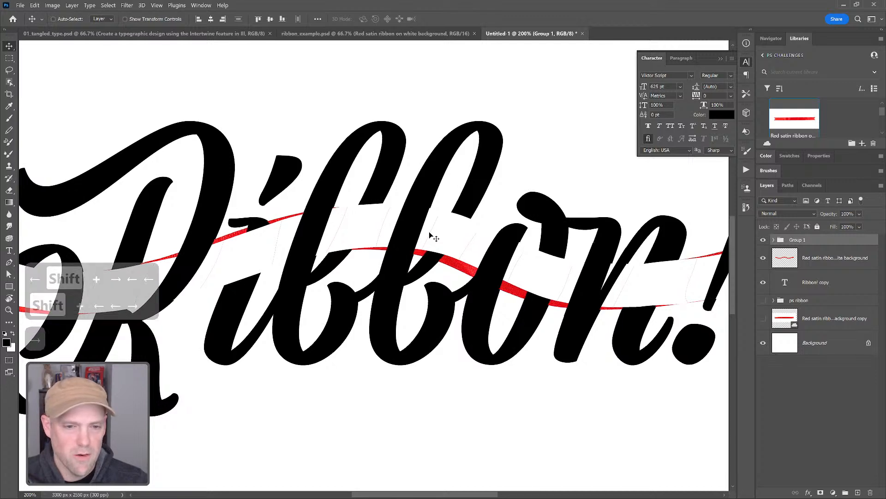
key(Left)
key(Right)
key(Right)
key(Right)
key(Right)
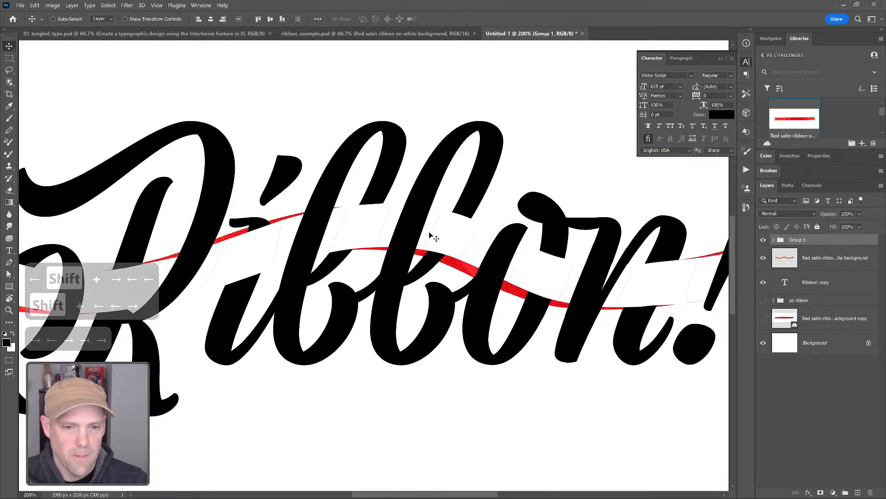
key(Left)
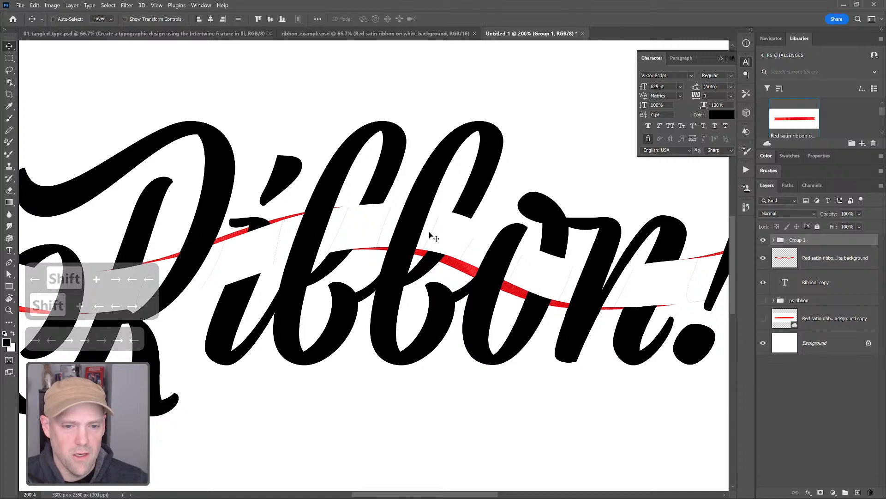
key(Down)
key(Up)
key(Up)
key(Down)
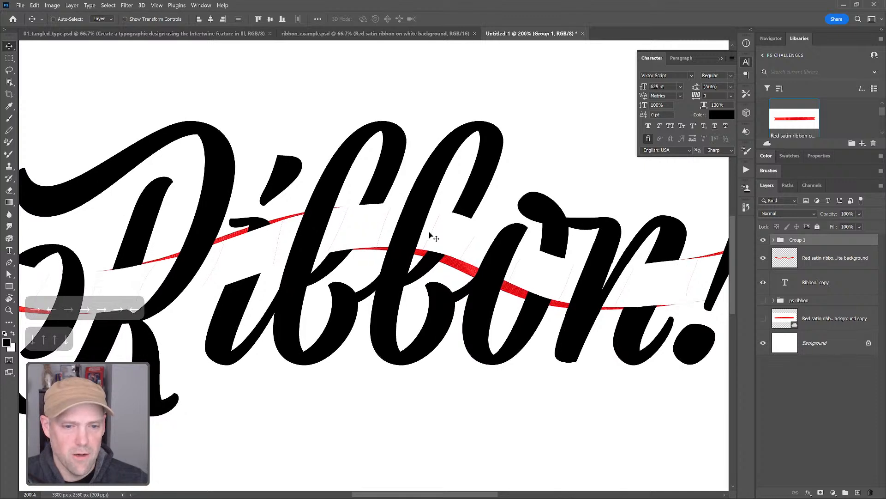
- Test the pasted group's alignment at the tops of the double b by nudging it each way and back
key(z)
drag(475, 115, 503, 115)
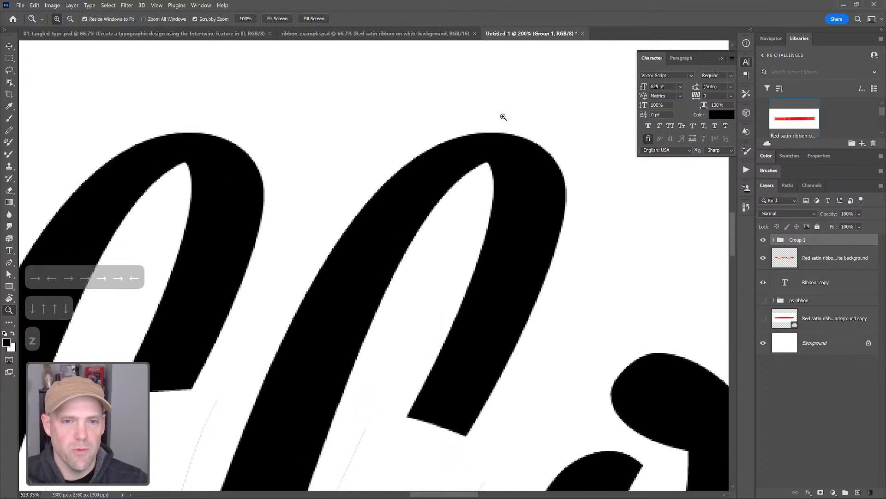
key(v)
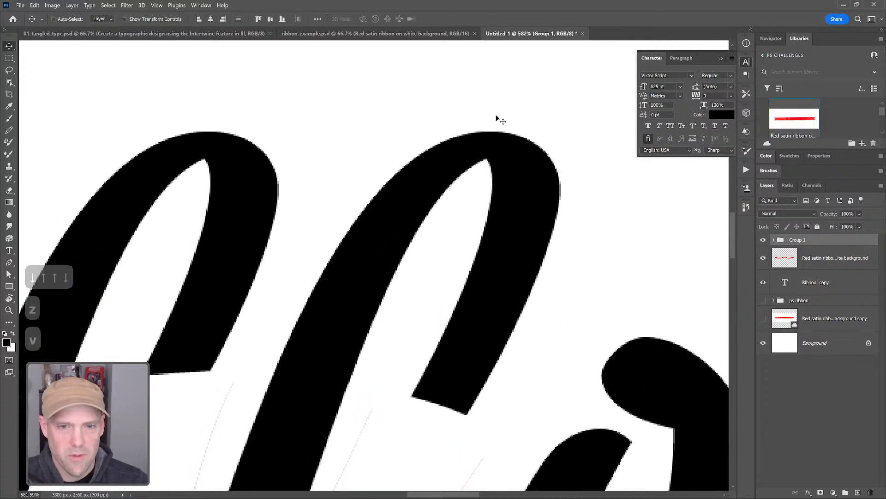
key(Up)
key(Down)
key(Down)
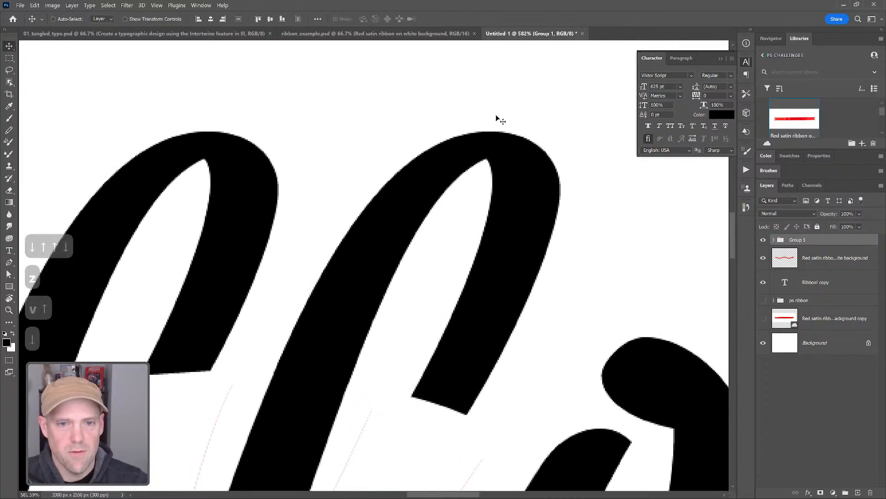
key(Up)
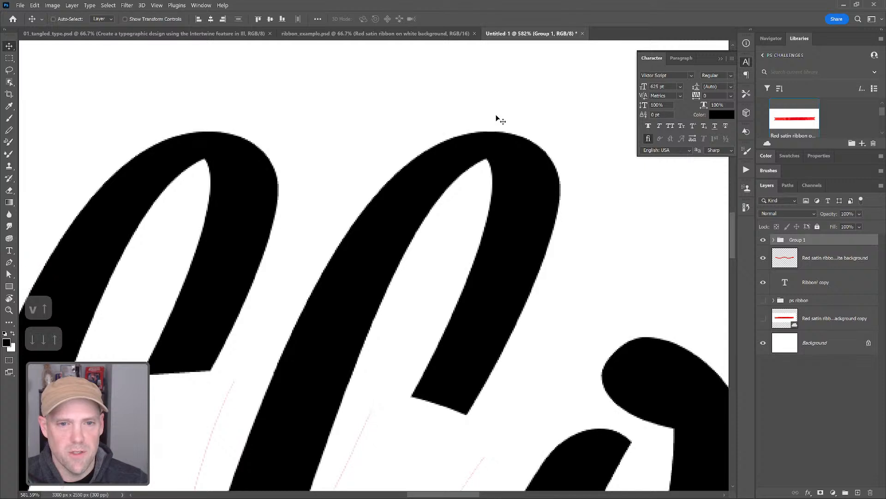
key(Left)
key(Right)
key(Right)
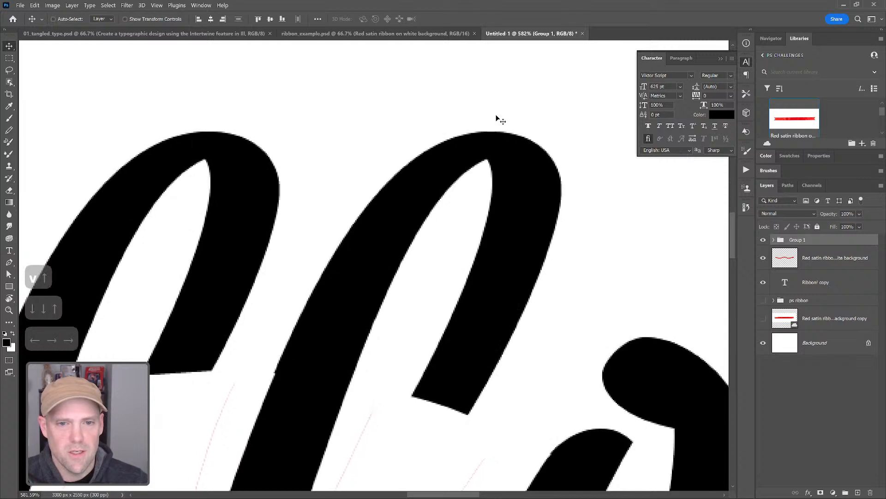
key(Left)
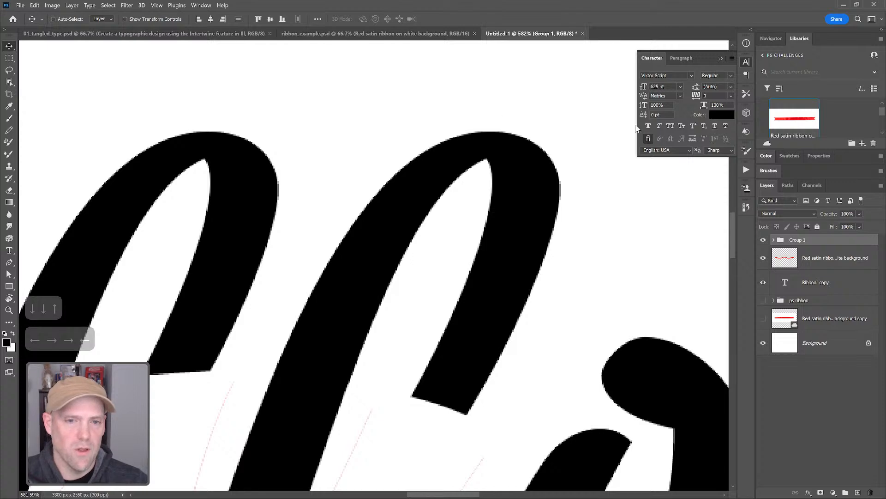
- Select the red satin ribbon layer and move it into line with the white ribbon of the pasted artwork
key(z)
alt+click(582, 219)
alt+click(568, 233)
alt+click(554, 247)
alt+click(553, 264)
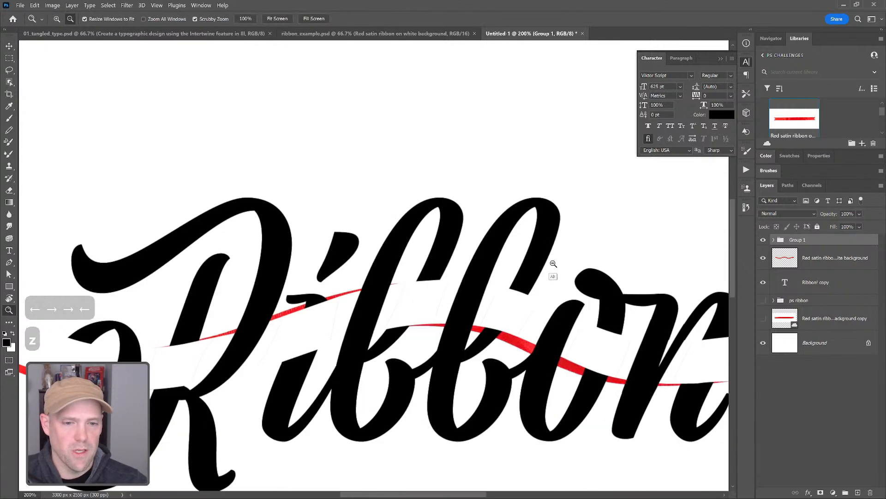
alt+click(553, 264)
drag(628, 311, 512, 236)
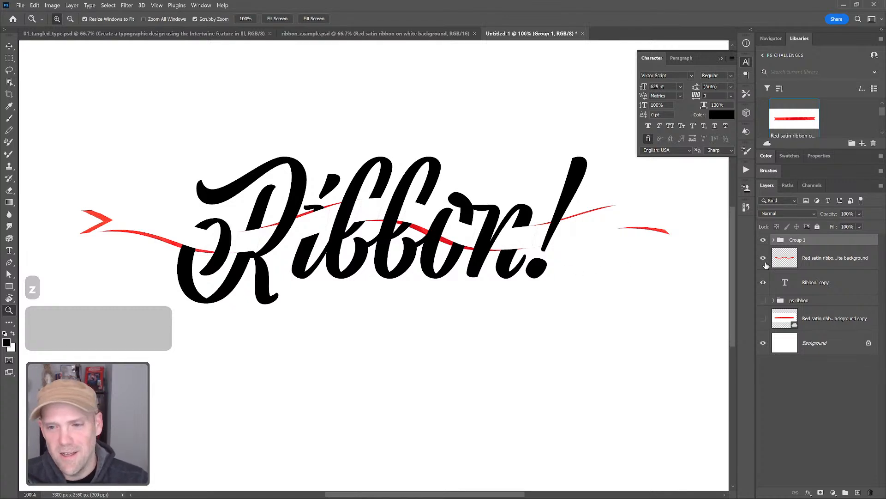
click(785, 258)
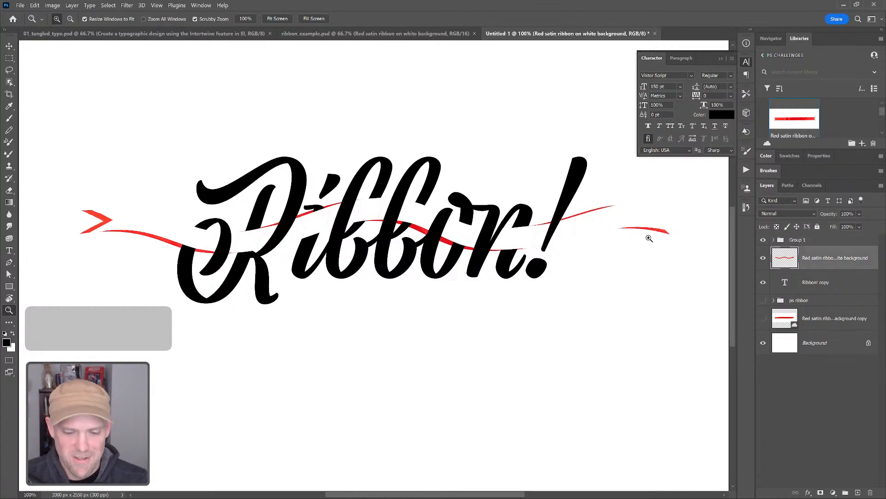
key(v)
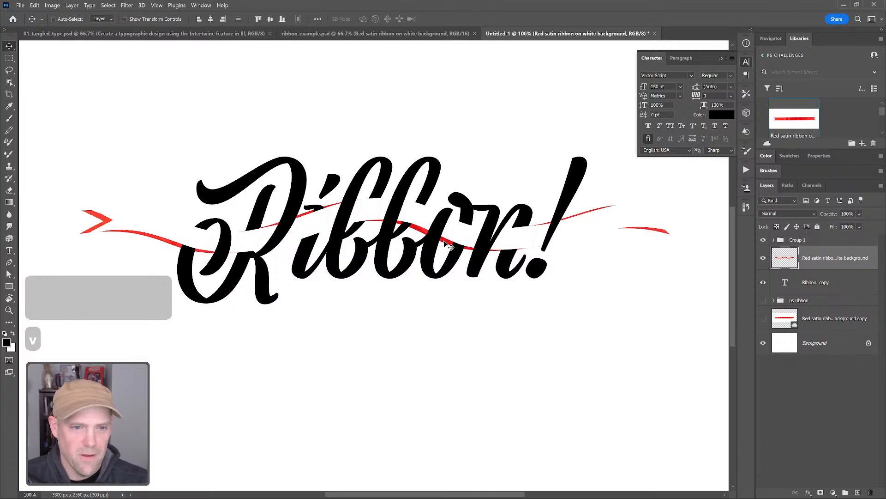
drag(448, 245, 450, 241)
key(Left)
key(Down)
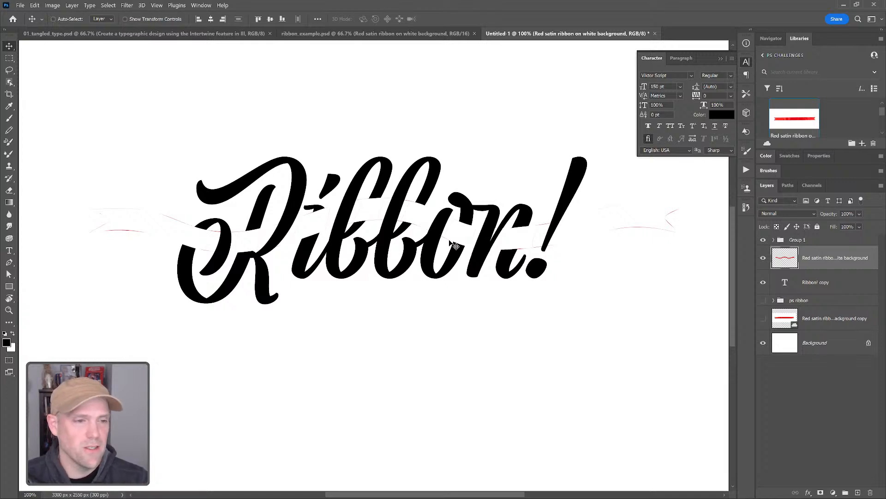
- Check the red satin ribbon's alignment by nudging it each way, and inspect its edges around the double b and o
key(Left)
key(Right)
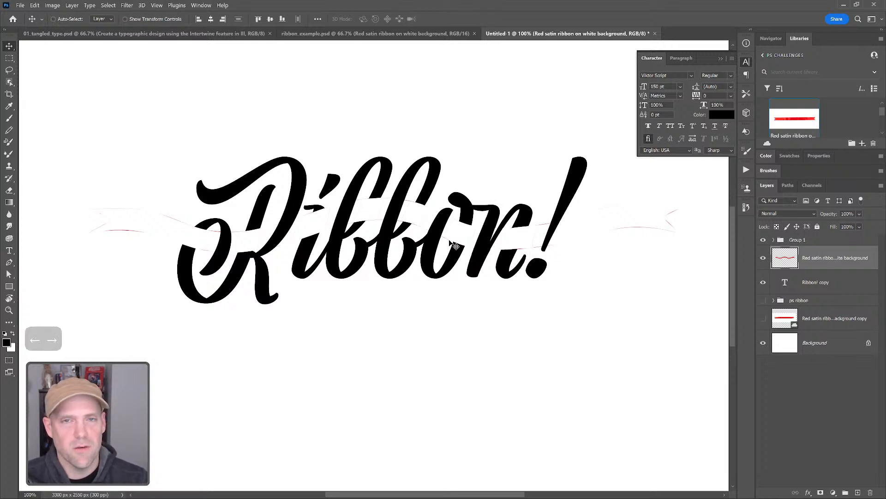
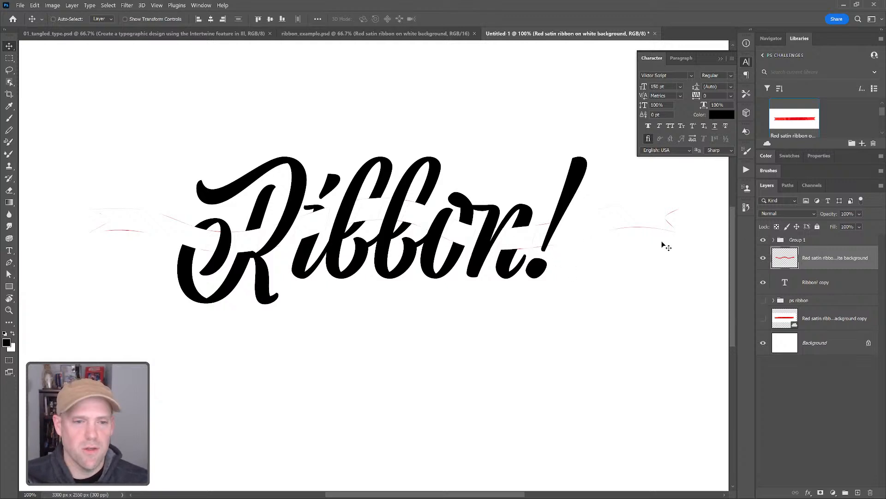
key(z)
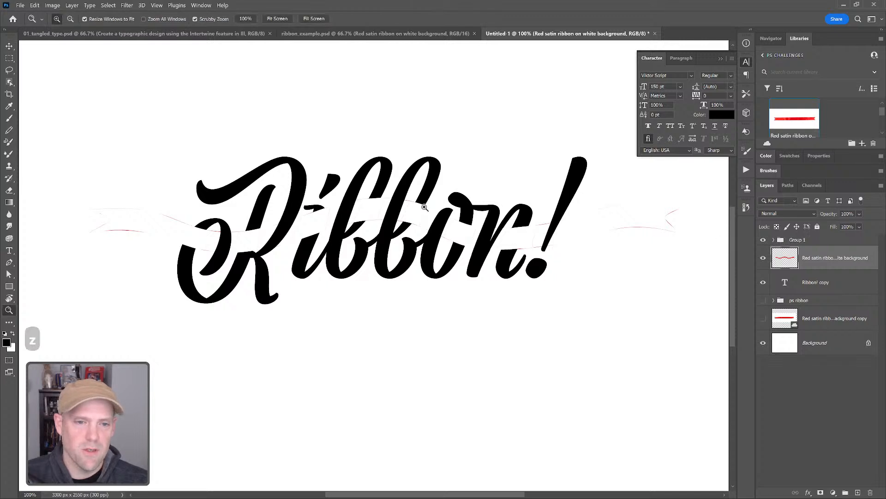
click(430, 235)
click(430, 235)
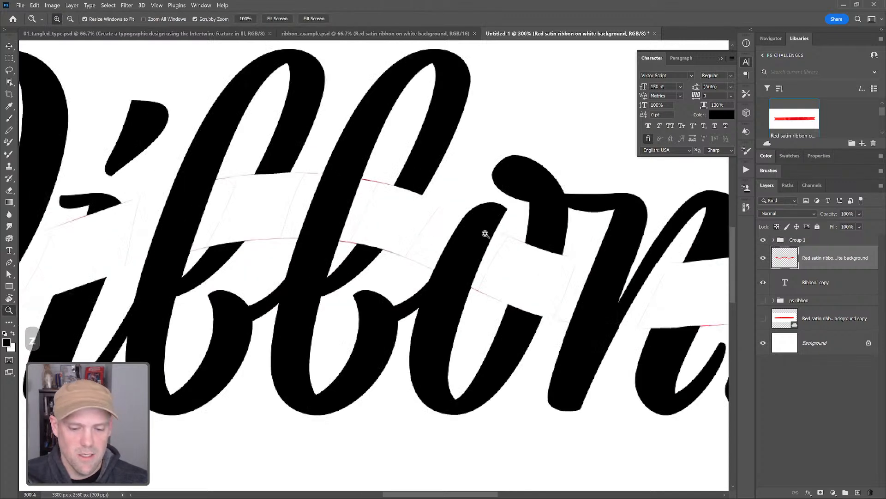
key(v)
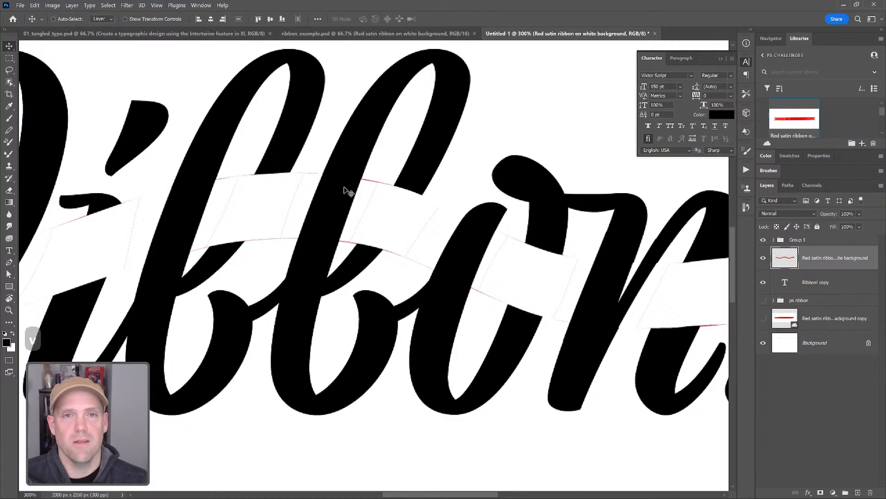
- Duplicate Group 1 twice, merge the original group into a single layer and compare the artwork with that layer hidden and shown
drag(806, 241, 785, 265)
click(807, 241)
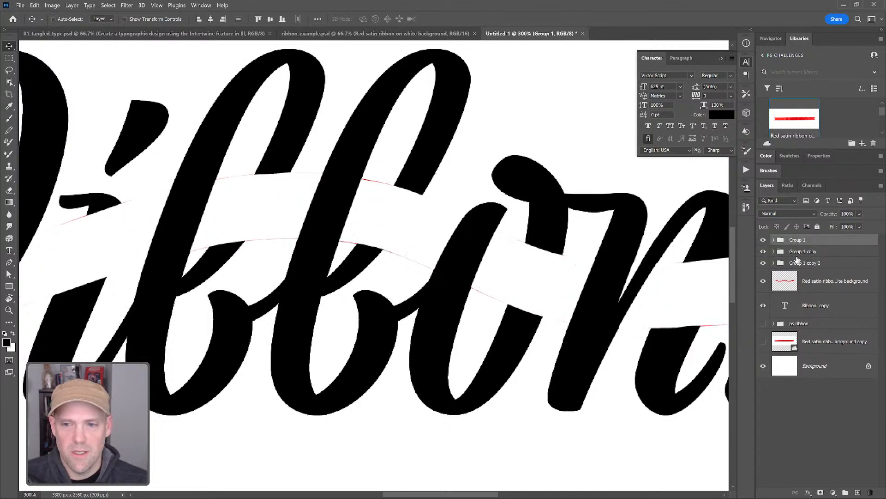
key(ctrl+e)
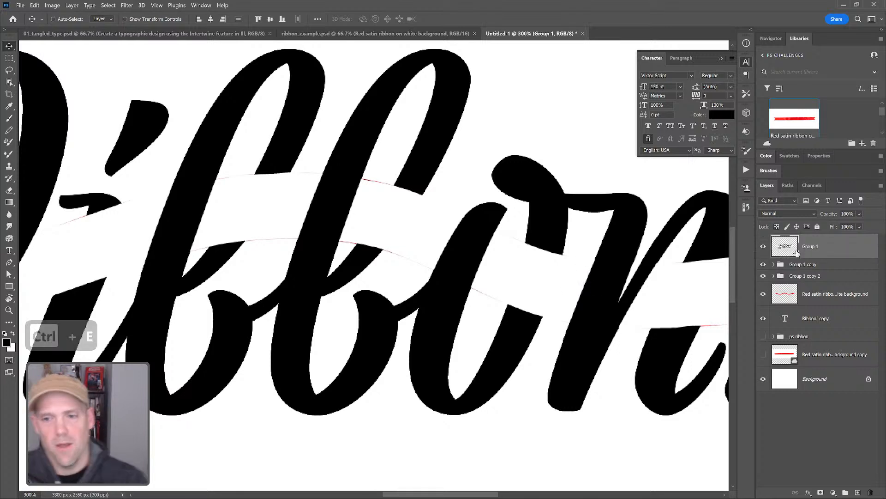
click(763, 247)
click(763, 247)
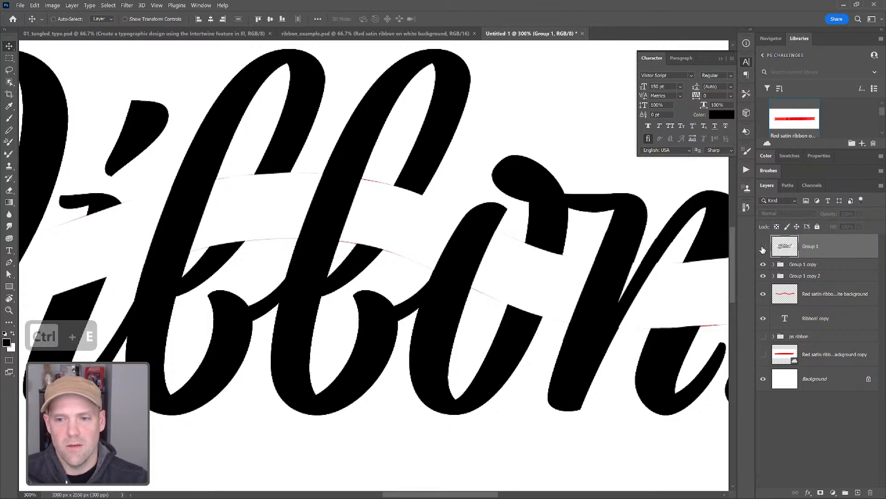
- Try hiding Group 1 and its two copies and moving Group 1 copy 2 below the ps ribbon group
key(z)
alt+click(519, 246)
alt+click(518, 247)
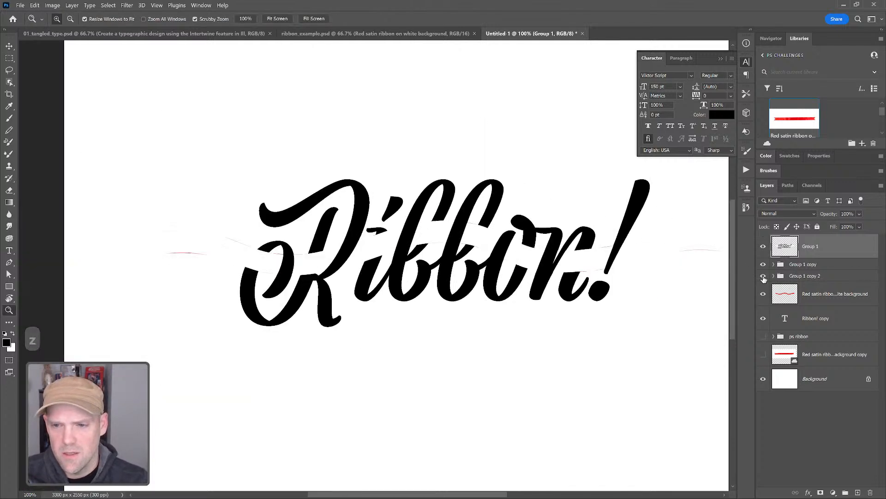
click(768, 277)
click(763, 246)
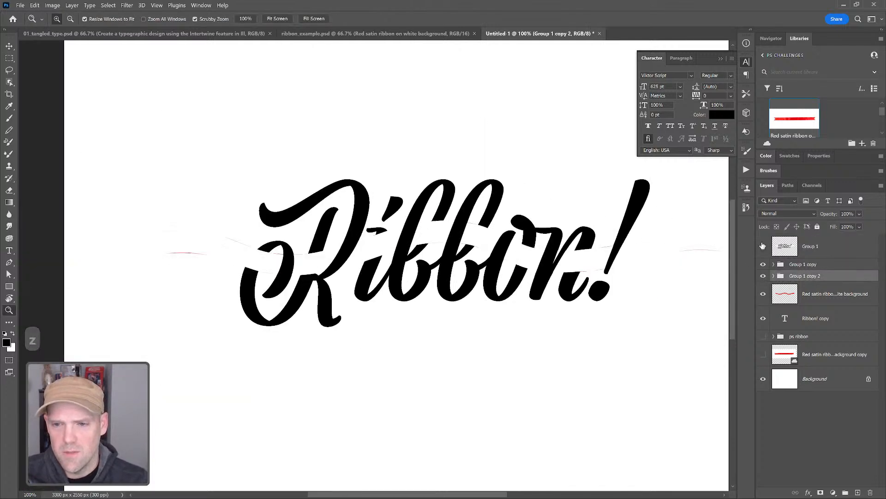
drag(763, 264, 765, 274)
click(764, 276)
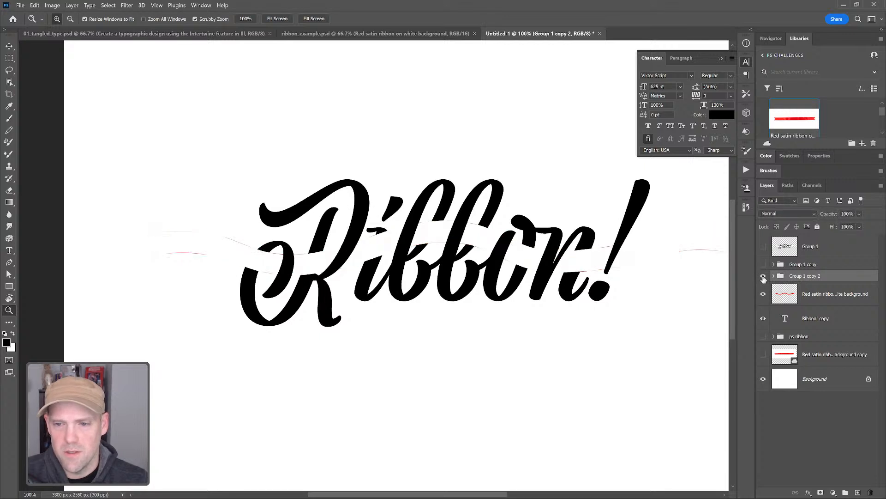
click(764, 277)
drag(805, 276, 785, 353)
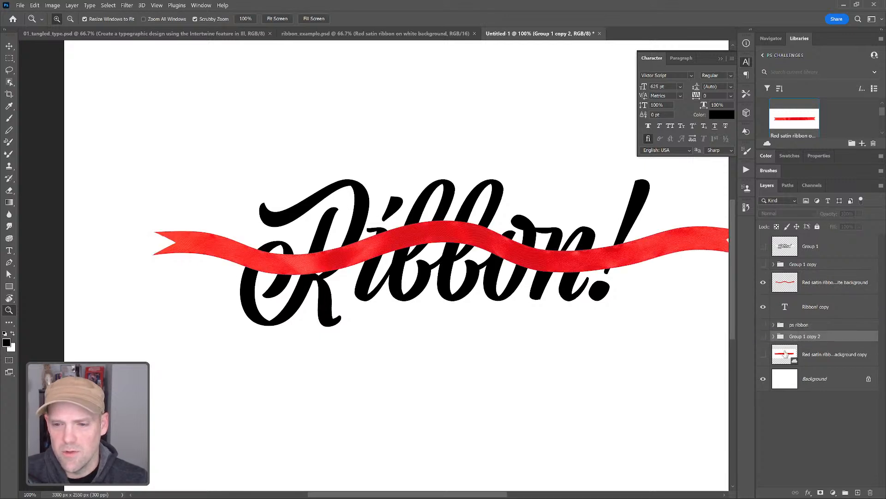
- Compare how the merged Group 1 layer and the Group 1 copy folder each cover the red ribbon by showing them separately
click(763, 247)
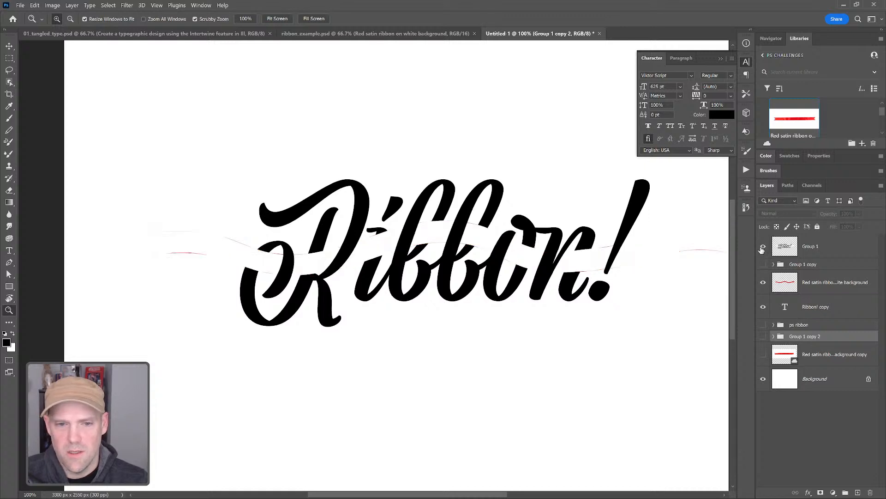
click(764, 248)
click(763, 265)
click(801, 265)
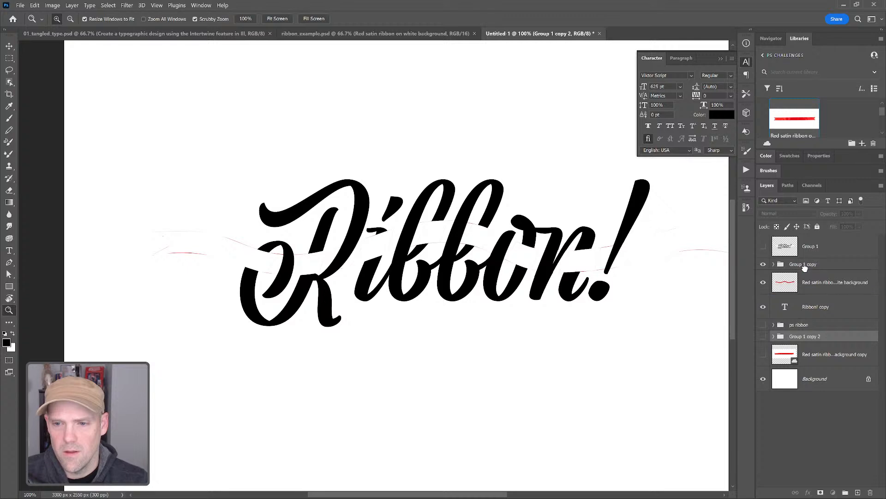
- Undo the layer move and visibility changes, and show Group 1 with both copies above the red ribbon layer
key(ctrl+z)
key(ctrl+z)
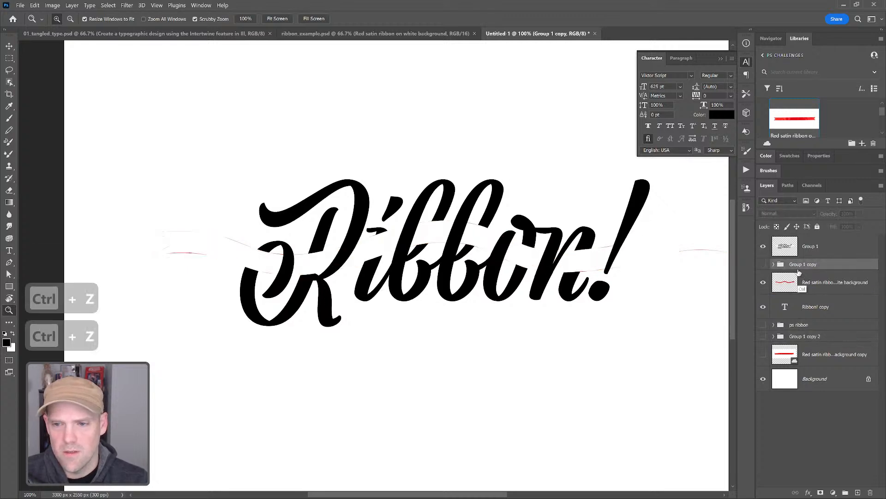
key(ctrl+z)
key(ctrl+z)
key(ctrl+z)
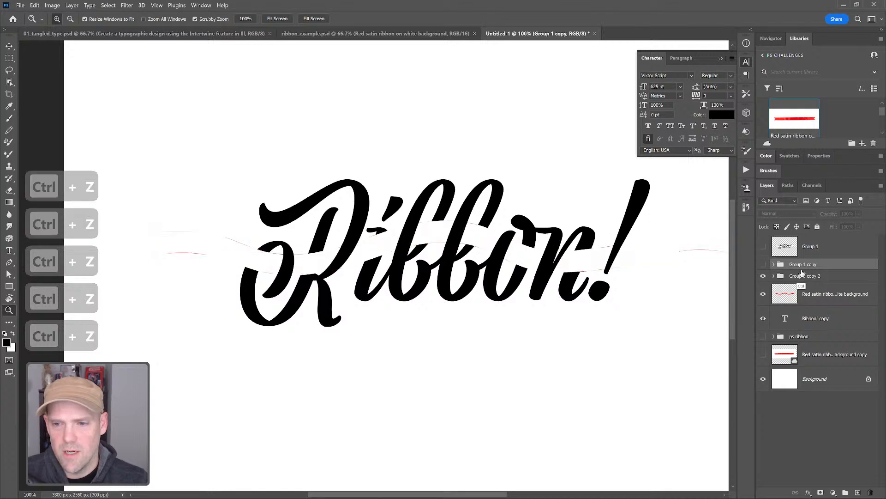
click(763, 246)
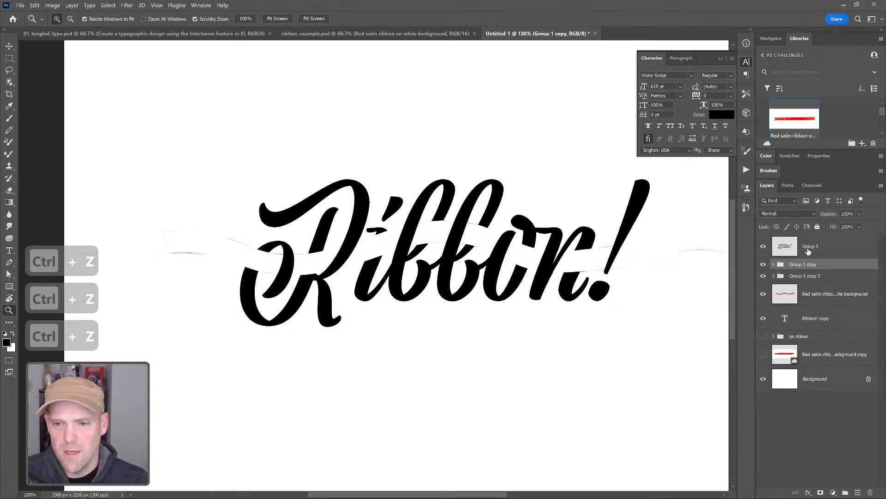
- Merge Group 1 and its two copies into one layer and check its coverage by hiding and showing it
shift+click(808, 250)
shift+click(814, 274)
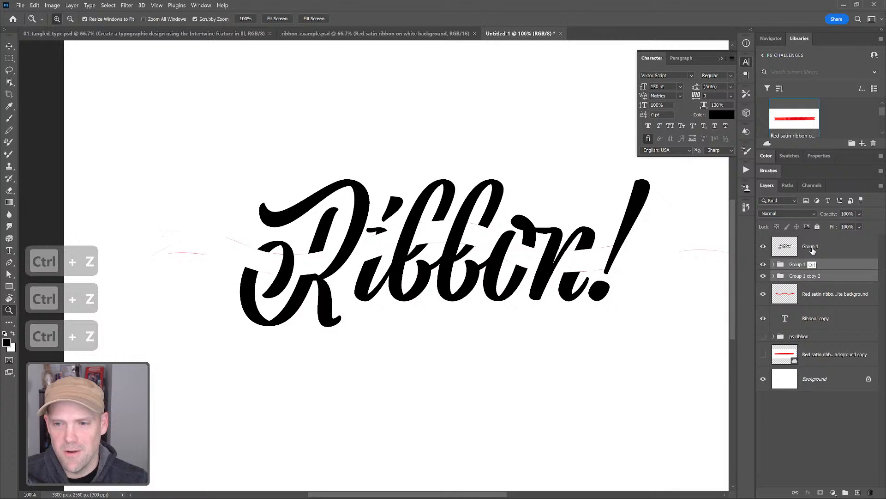
shift+click(811, 256)
key(ctrl+e)
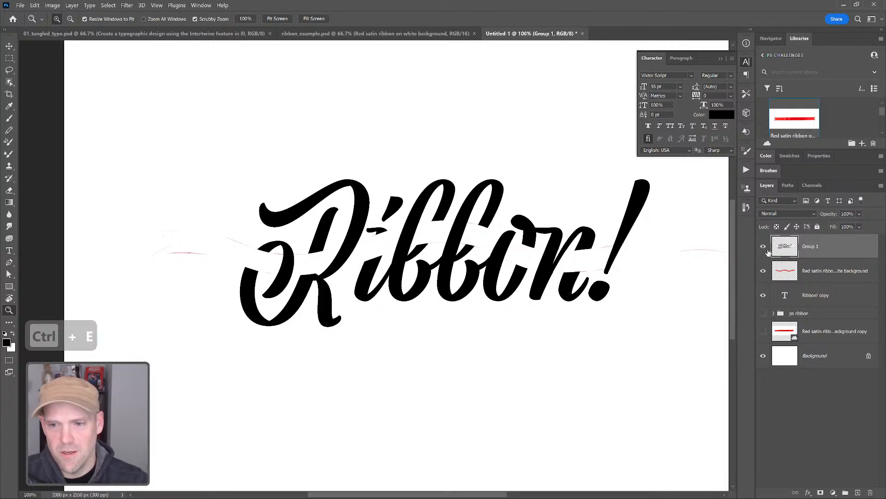
click(763, 246)
click(763, 246)
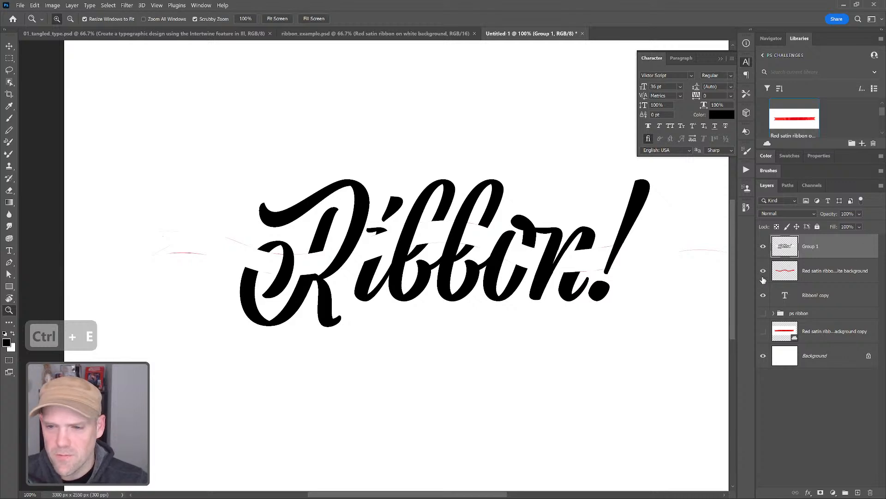
- Hide the red ribbon and Ribbon! copy layers, and select the artwork's white areas with Color Range at a fuzziness of 200
click(763, 271)
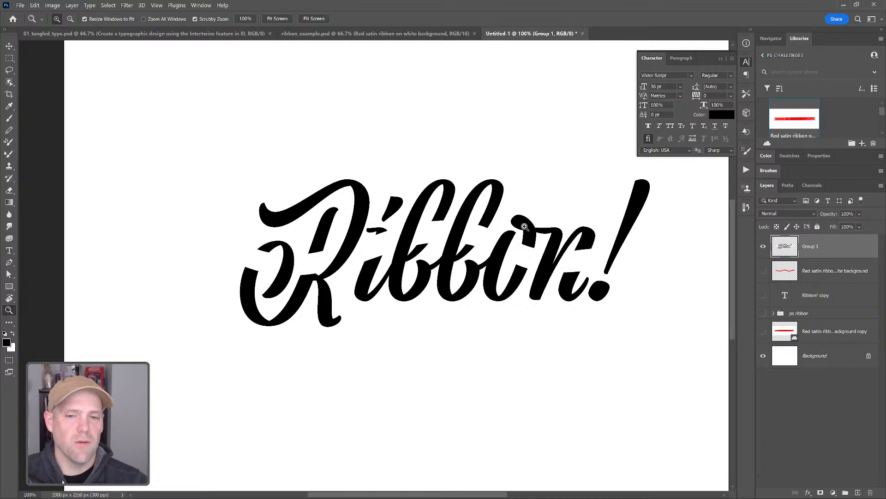
drag(533, 249, 515, 263)
key(v)
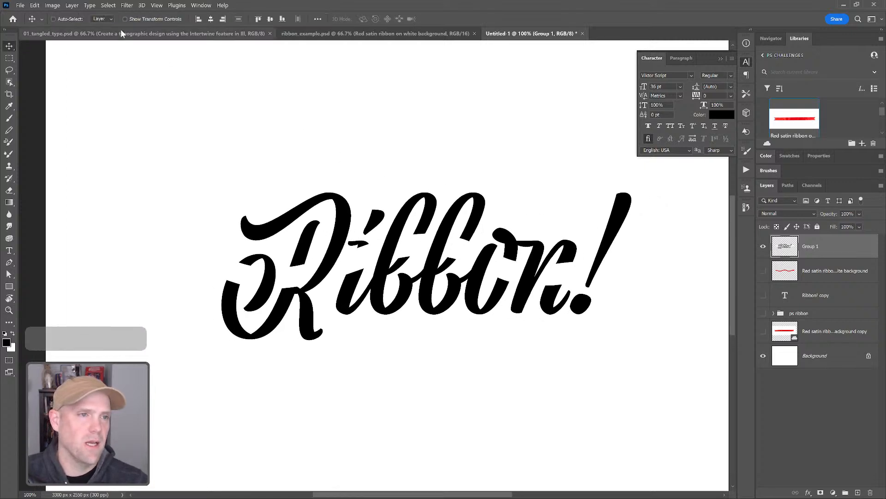
click(109, 6)
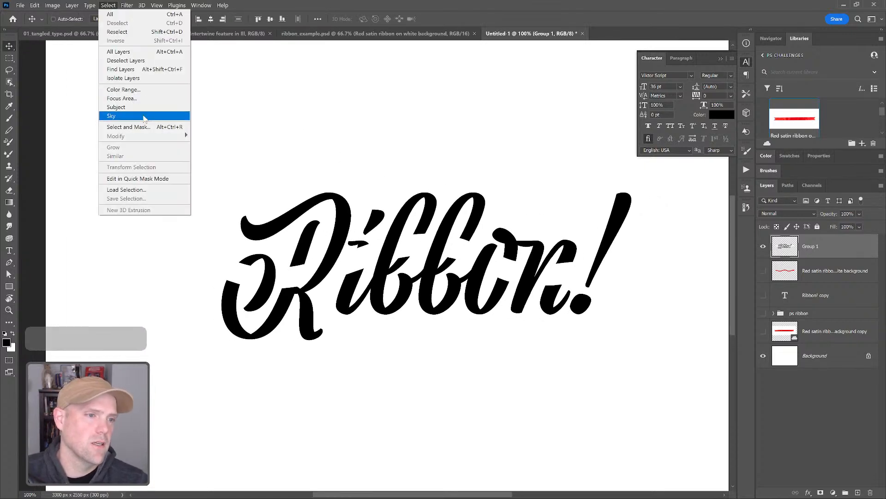
click(127, 90)
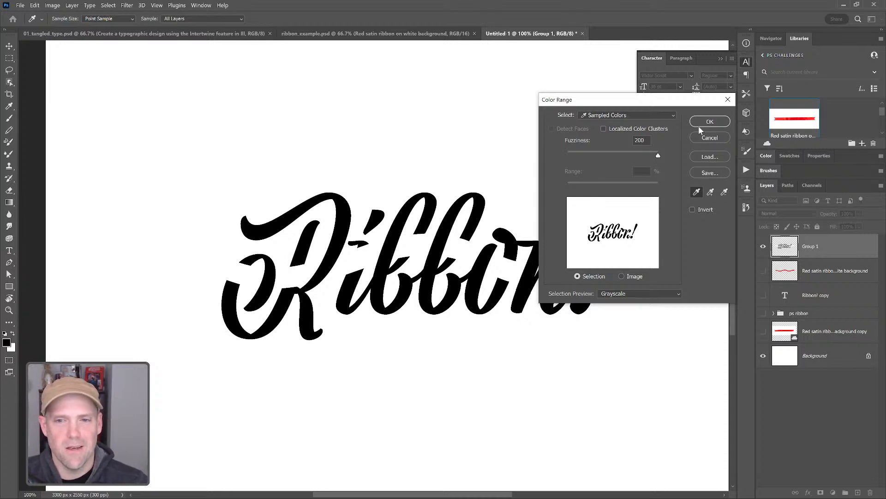
click(710, 123)
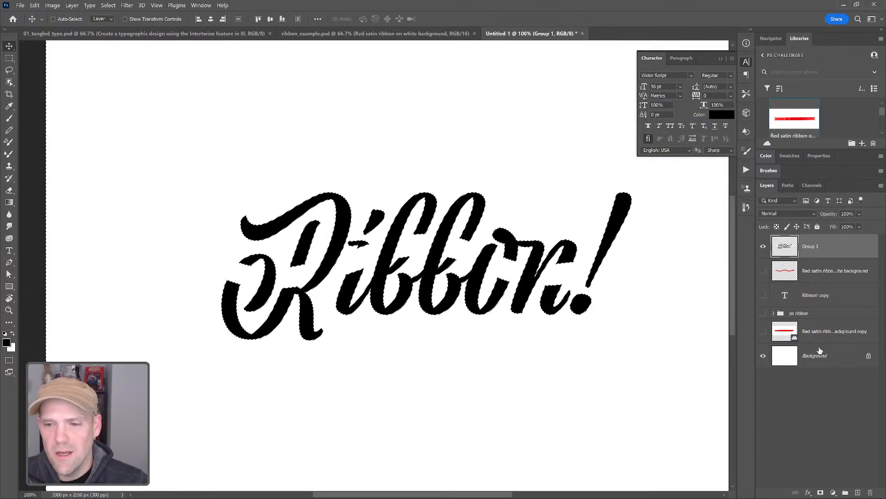
- Hide Group 1, add a layer mask from the selection to the red satin ribbon layer, and show the Ribbon! copy text
click(763, 270)
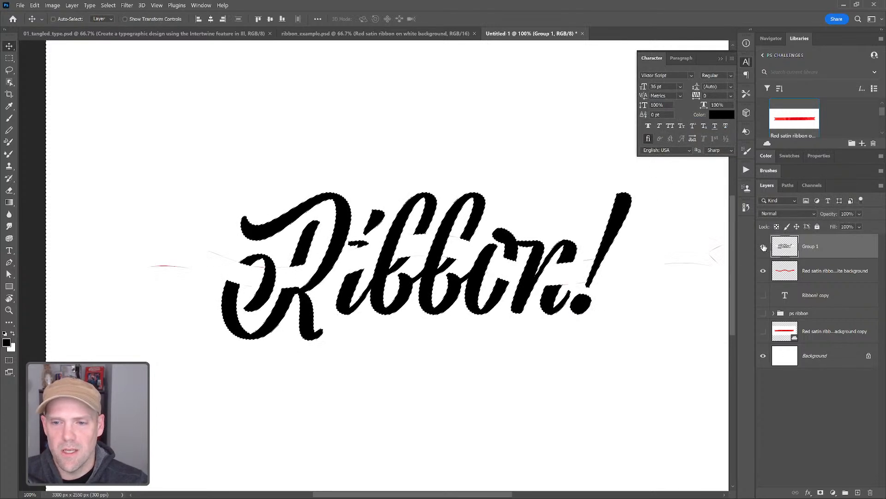
click(769, 267)
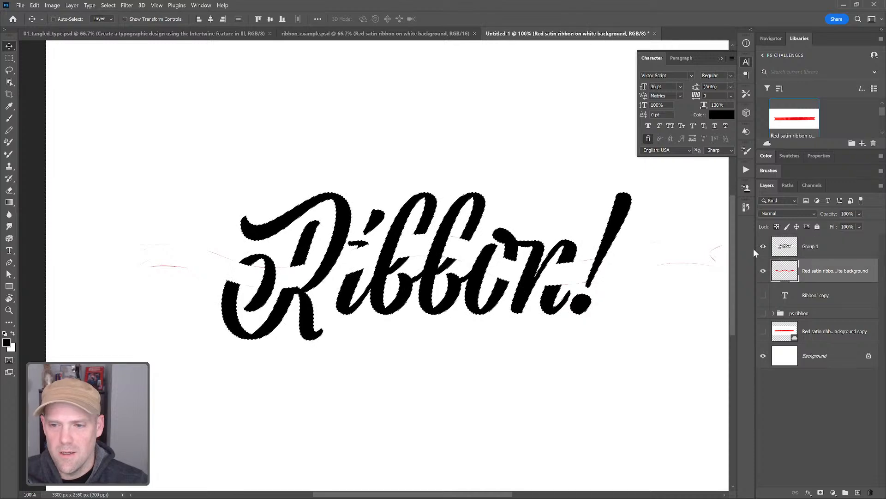
click(763, 247)
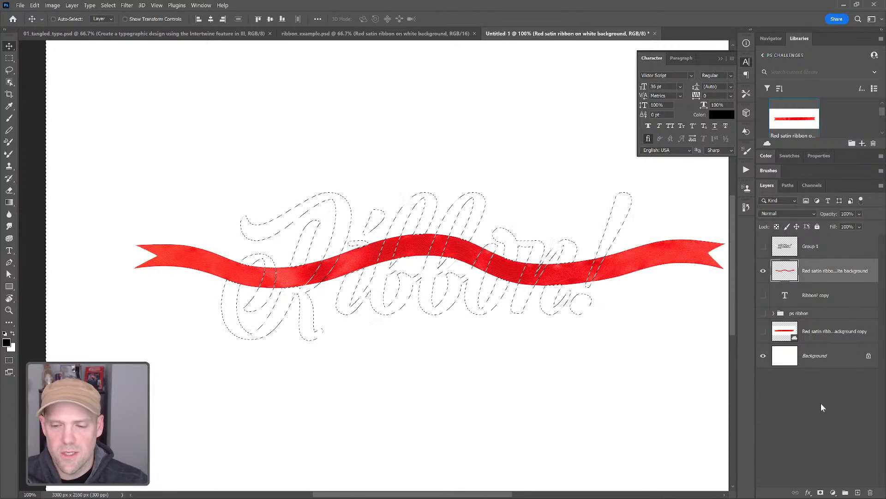
alt+click(821, 491)
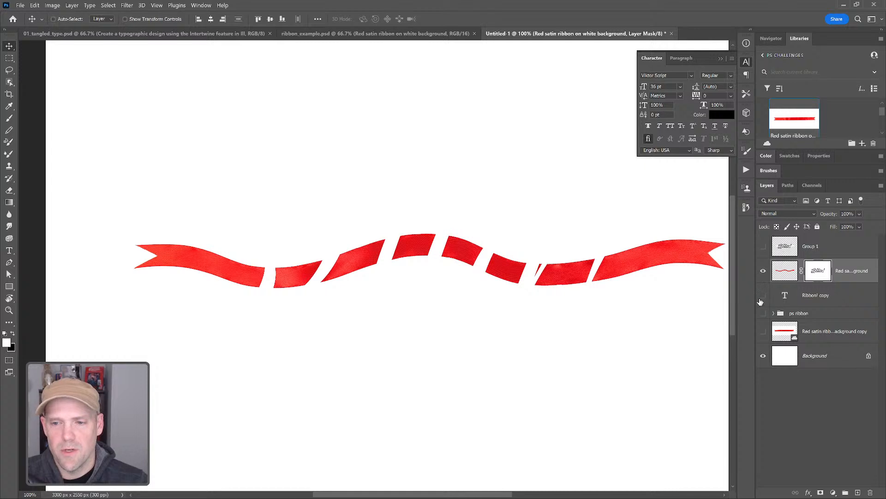
click(764, 295)
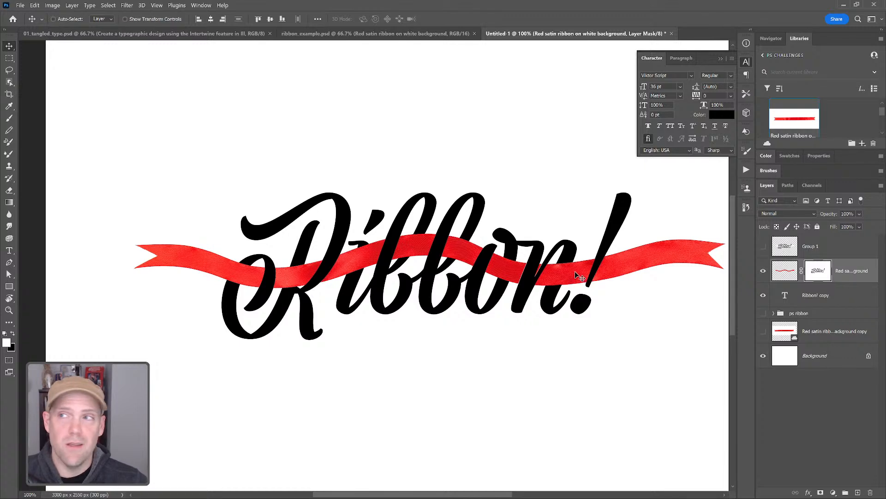
- Test the ribbon mask's alignment with the letter edges around the n by nudging it horizontally each way and back
key(z)
click(559, 282)
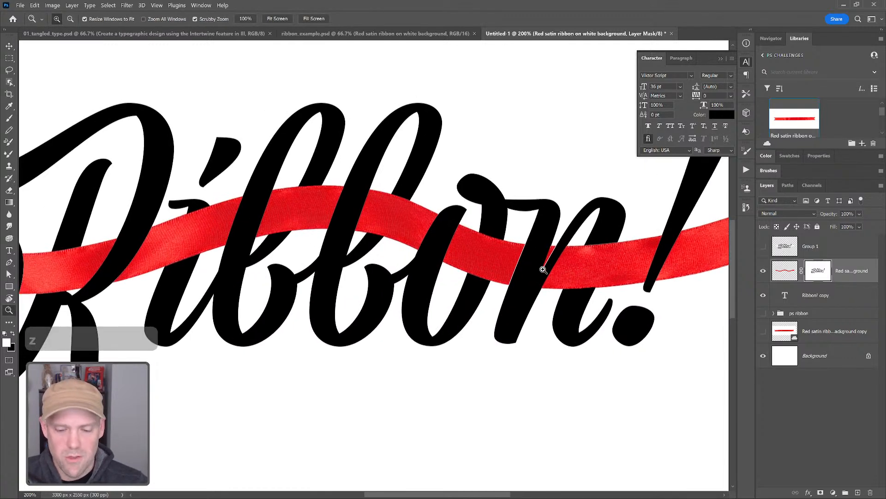
key(v)
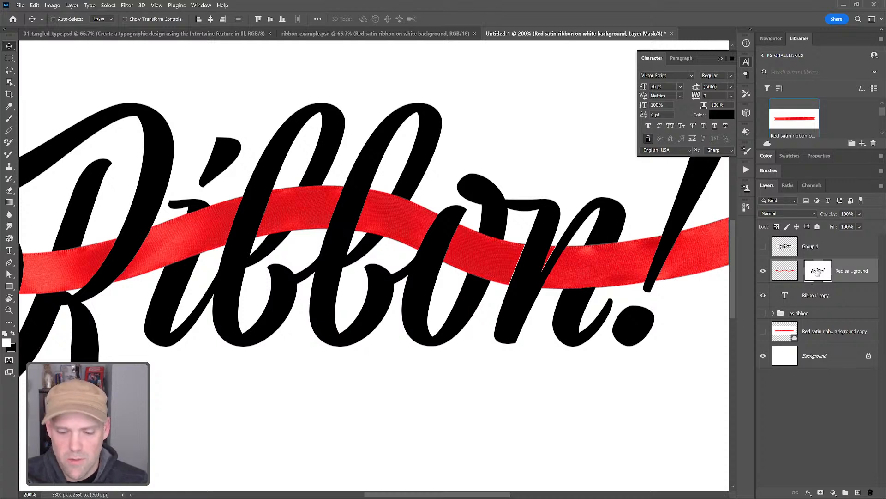
key(v)
key(Left)
key(Right)
key(Right)
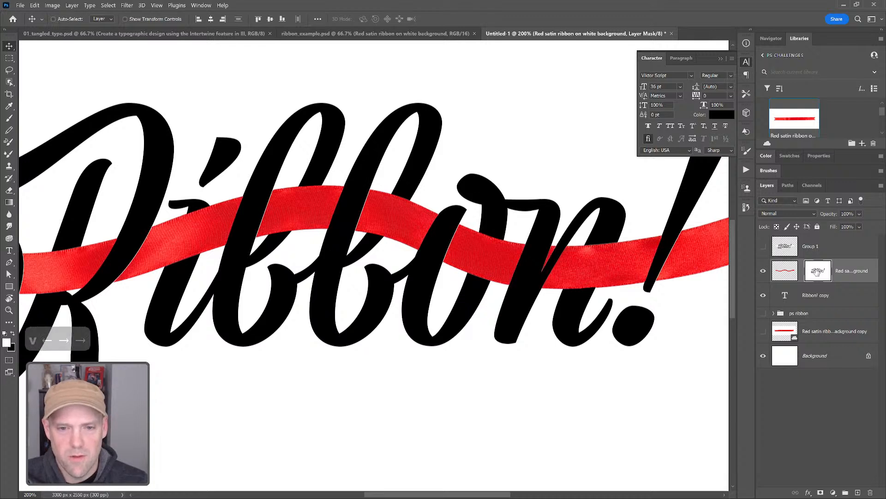
key(Left)
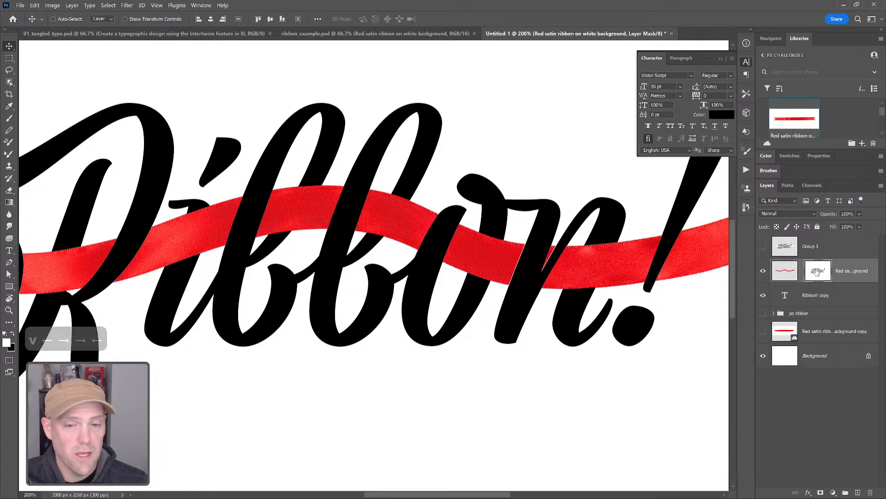
key(Right)
key(Left)
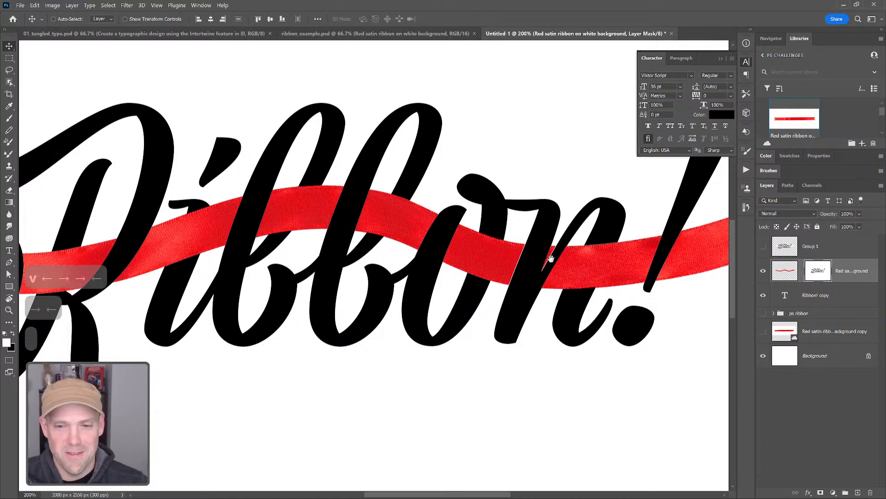
drag(559, 261, 540, 245)
drag(815, 305, 807, 314)
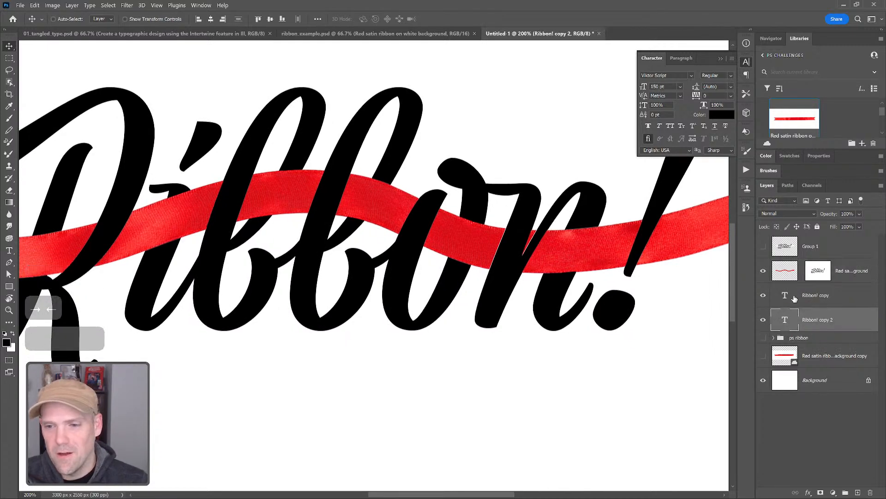
key(ctrl+z)
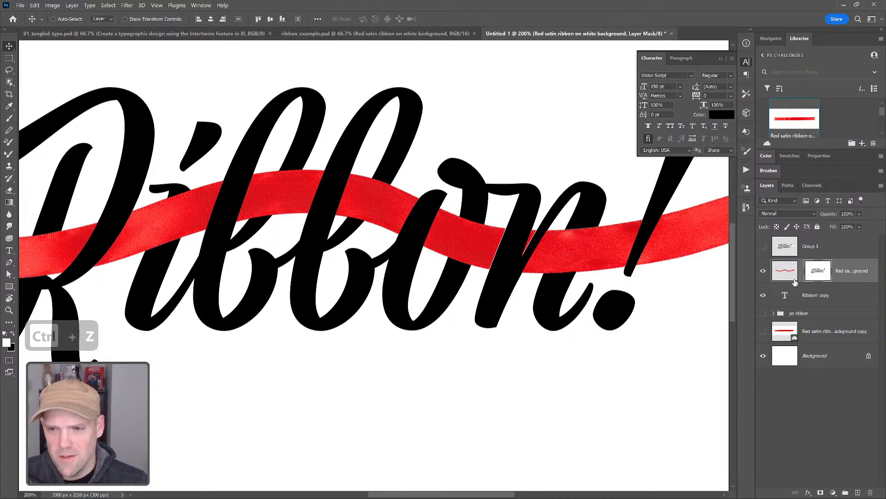
- Load the Ribbon! copy lettering's outline as a selection for work around the n
ctrl+click(781, 277)
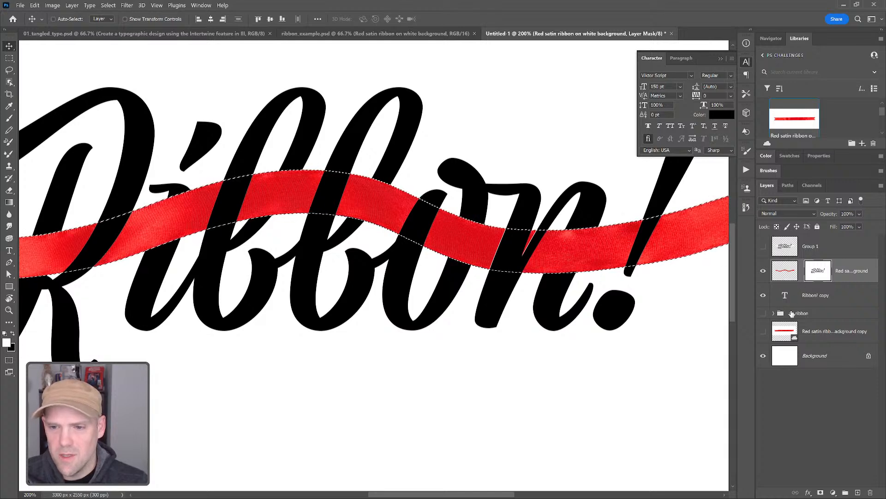
click(785, 298)
ctrl+click(785, 301)
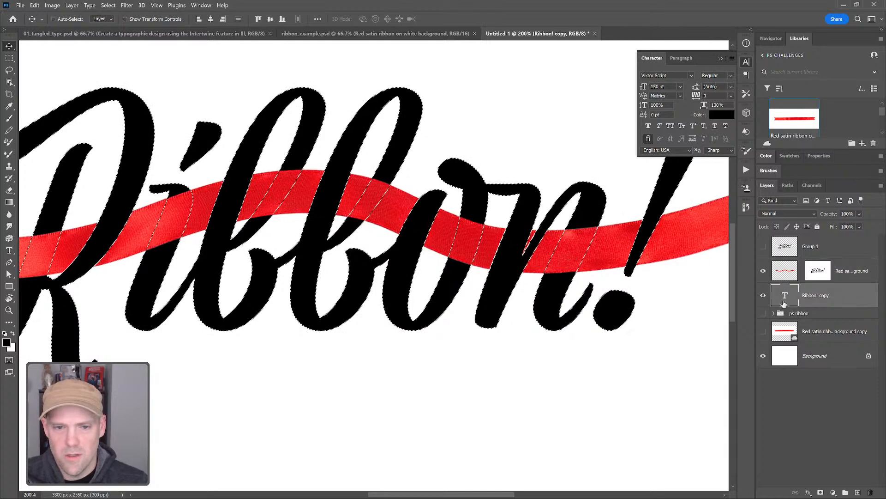
key(z)
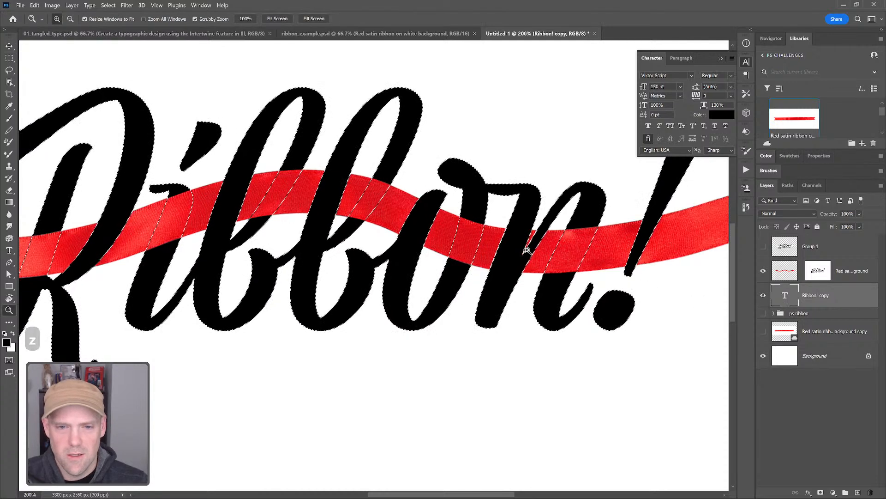
click(526, 249)
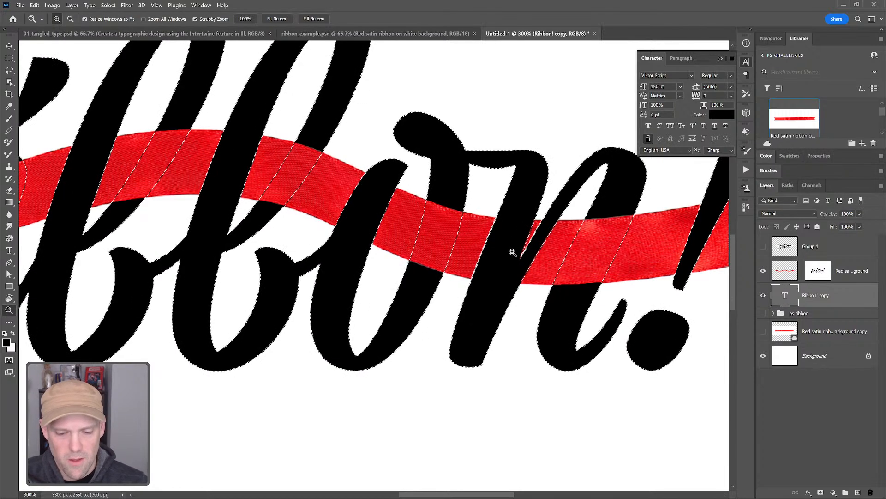
- Try painting on the red ribbon's layer mask beside the n's stem with the brush limited by the selection, and undo the stroke
key(b)
click(820, 276)
key(x)
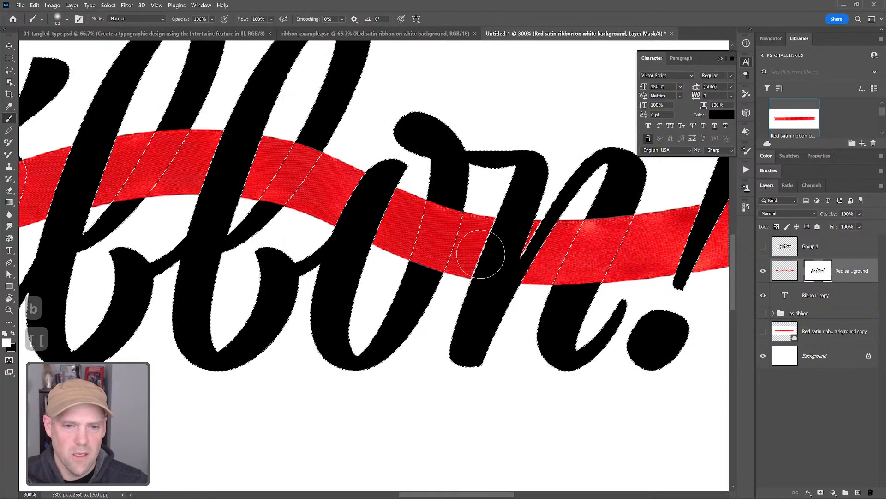
click(14, 336)
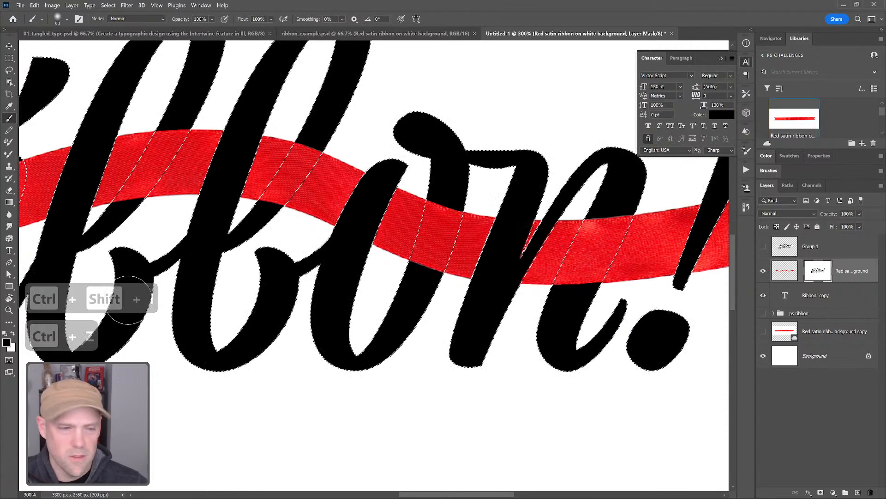
click(12, 333)
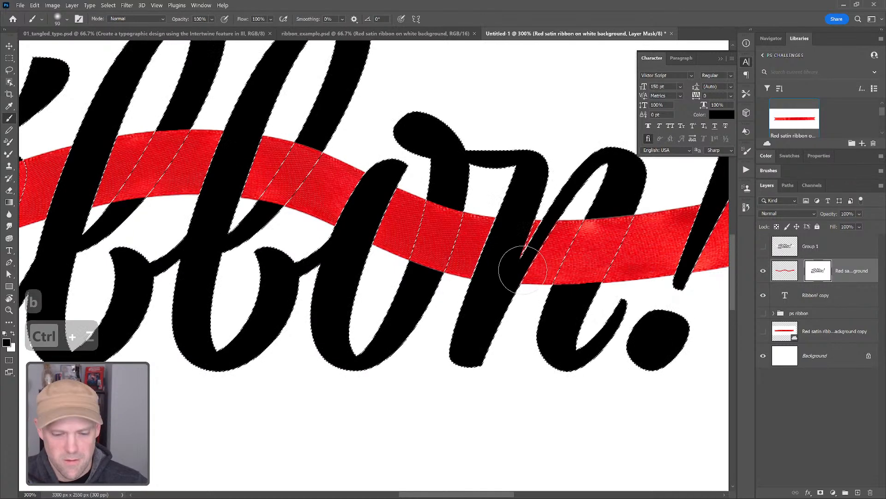
drag(499, 253, 485, 247)
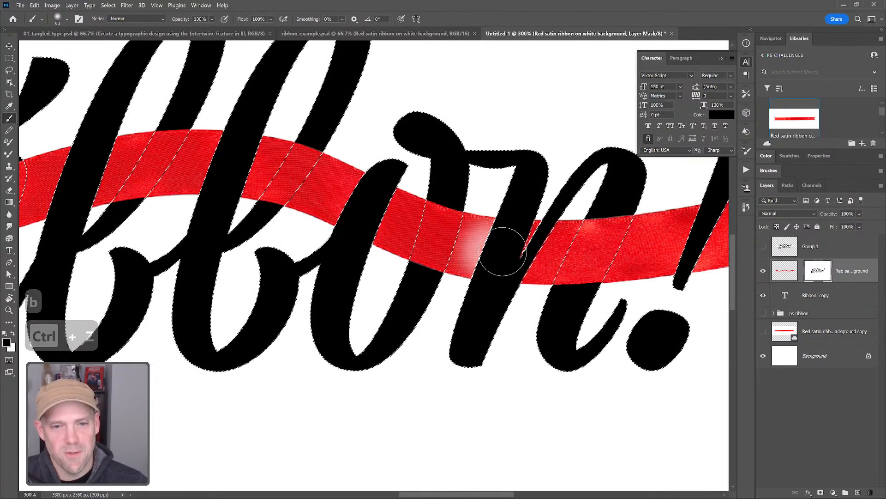
key(ctrl+z)
- Clear the selection, try painting black on the ribbon mask between the o and the n, and undo it
key(z)
alt+click(548, 263)
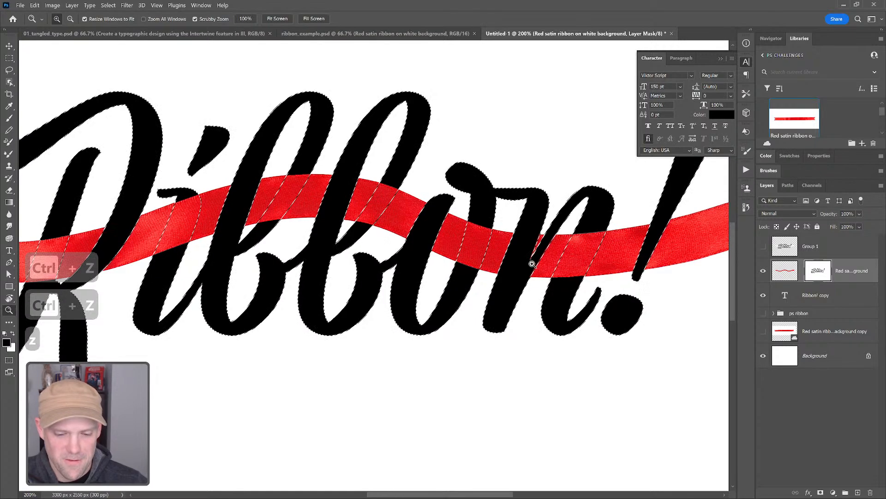
key(ctrl+d)
key(b)
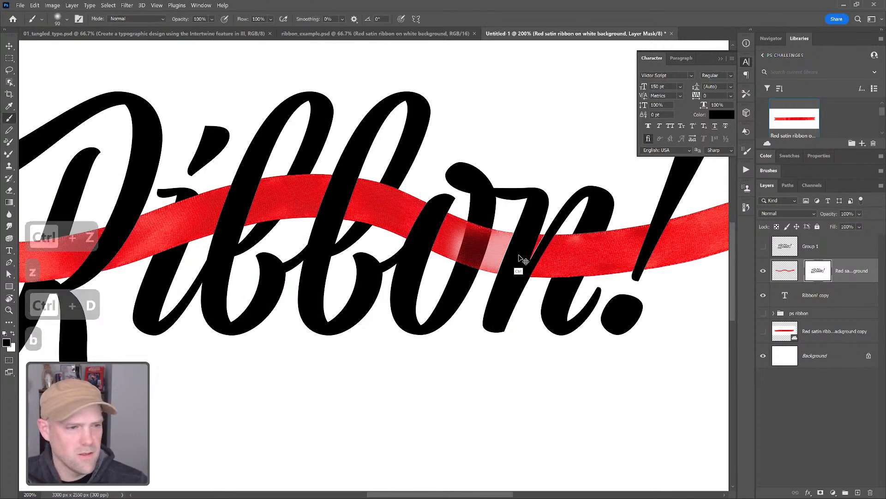
key(ctrl+z)
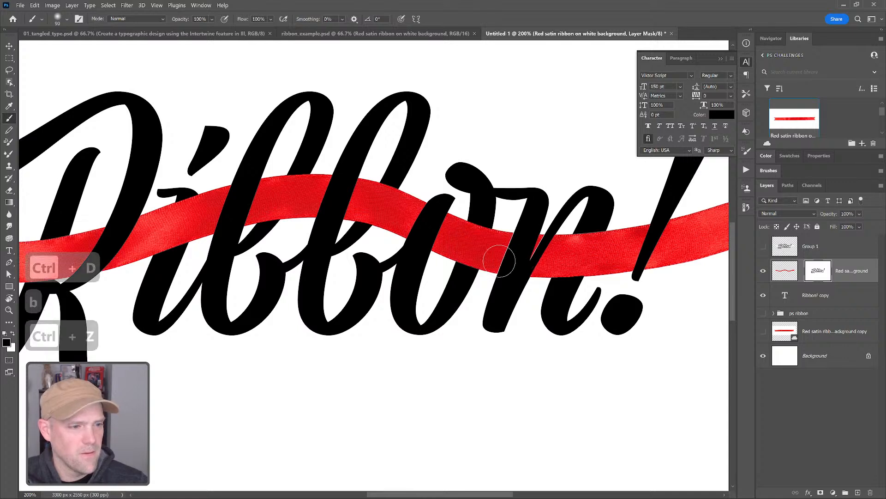
click(816, 248)
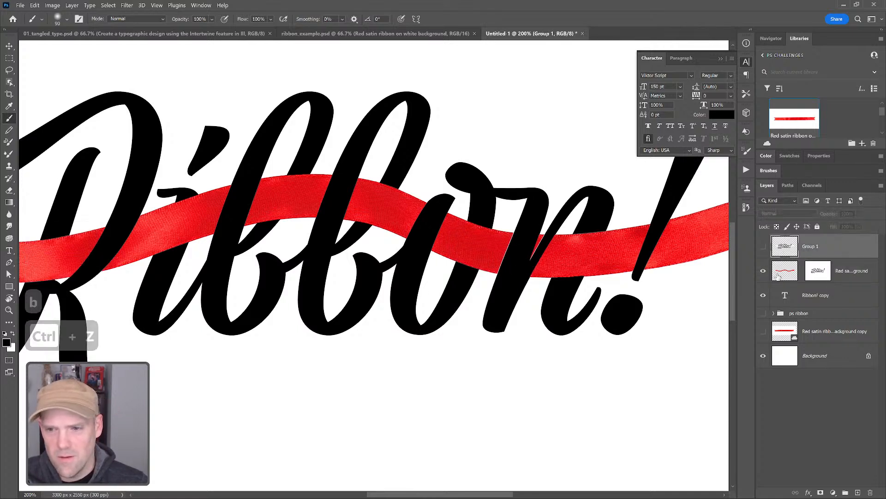
click(767, 171)
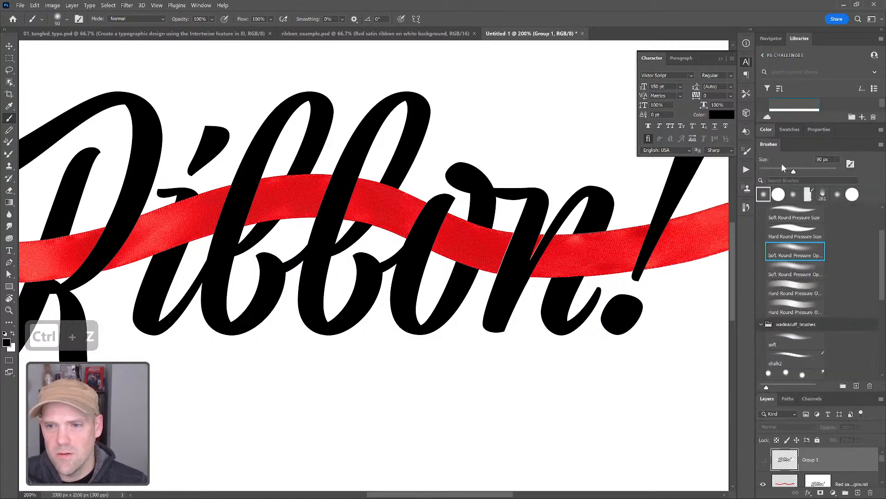
click(769, 144)
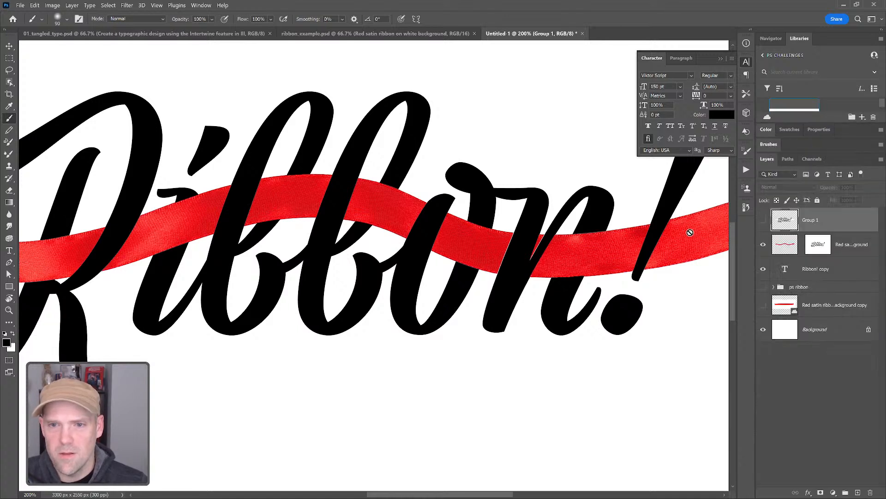
- Try brushing black on the ribbon layer and its mask beside the n, undo both strokes, and test revealing the ribbon with white
click(819, 247)
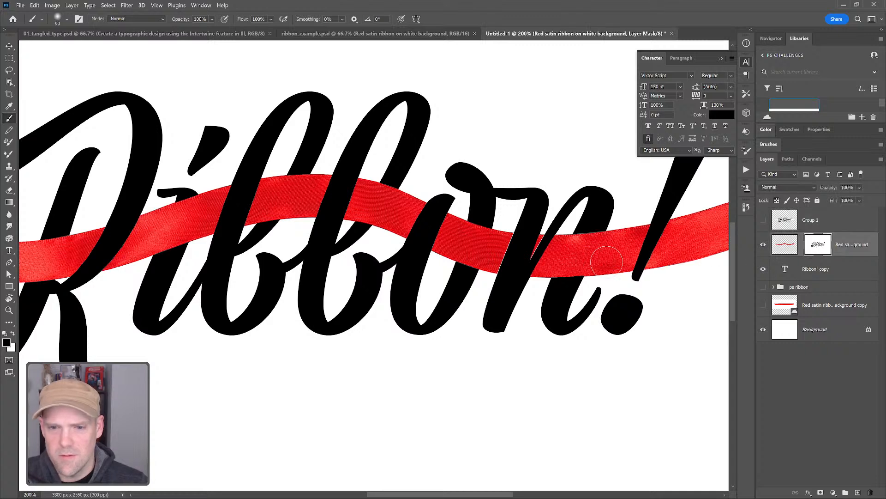
click(788, 247)
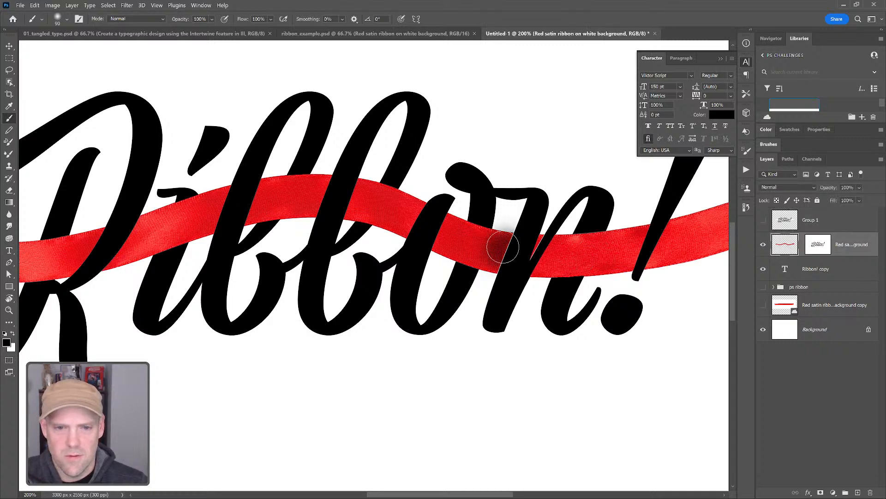
key(ctrl+z)
click(815, 249)
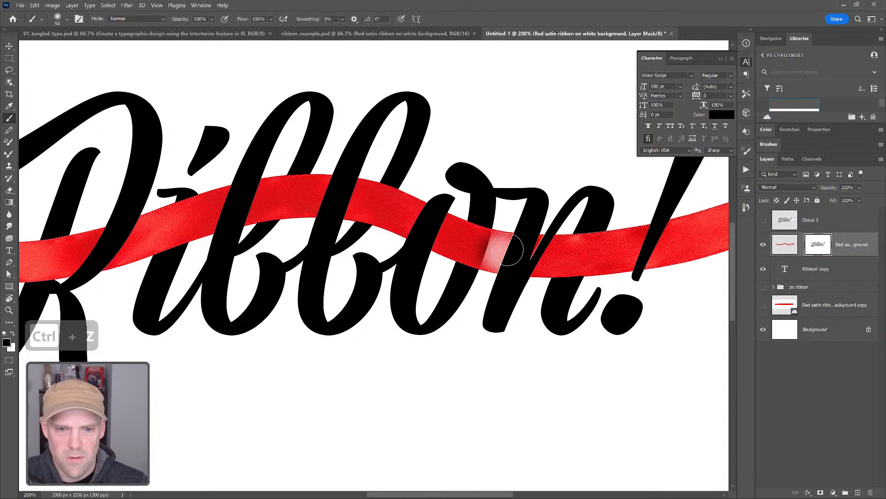
key(ctrl+z)
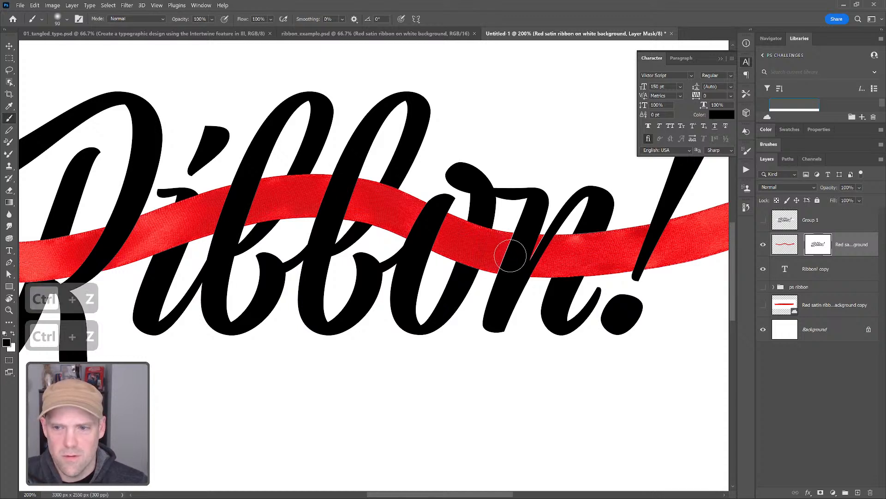
click(11, 333)
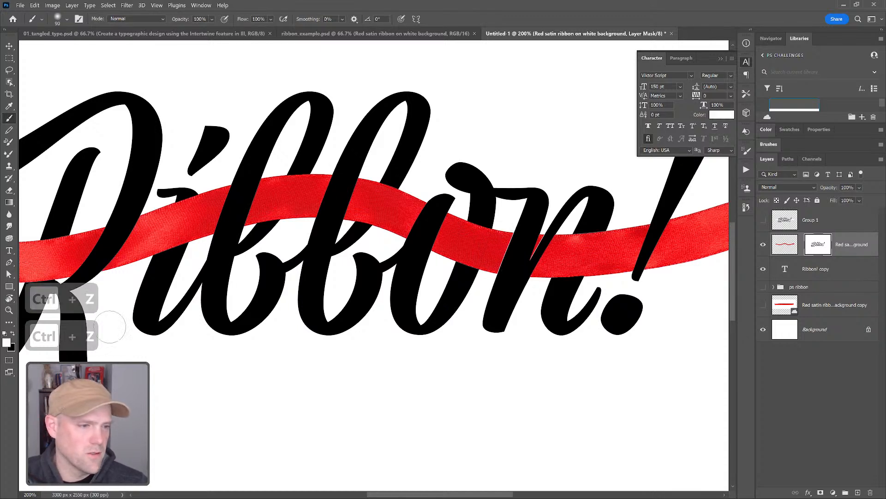
mouse_move(543, 251)
mouse_down()
mouse_move(503, 257)
mouse_move(522, 255)
mouse_up()
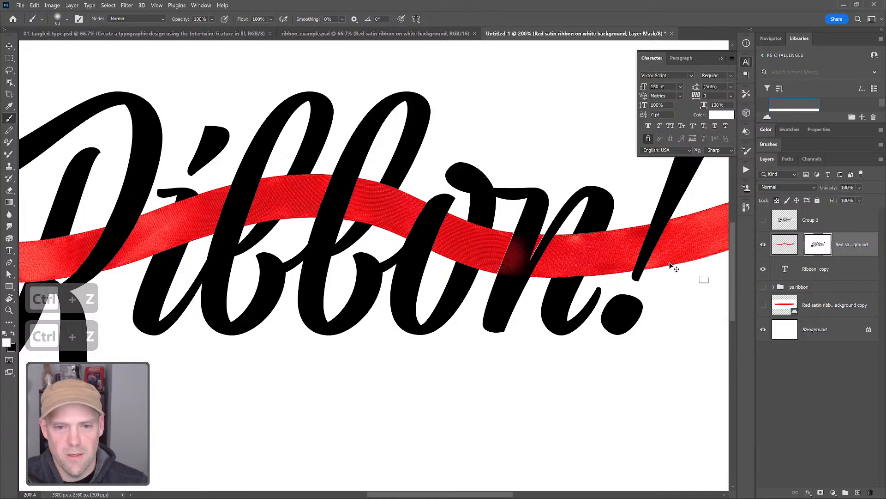
- Load the Ribbon! copy lettering as a selection and invert it for brushing on the ribbon mask around the n
ctrl+click(785, 269)
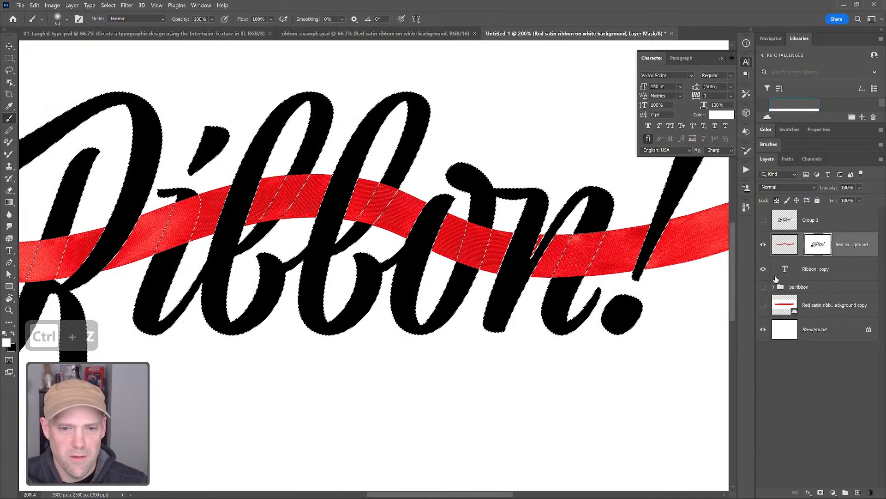
key(ctrl+shift+i)
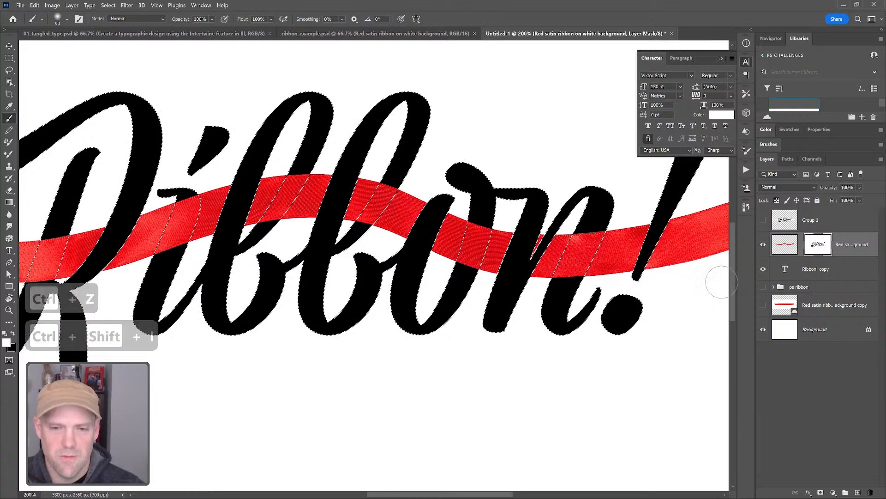
key(z)
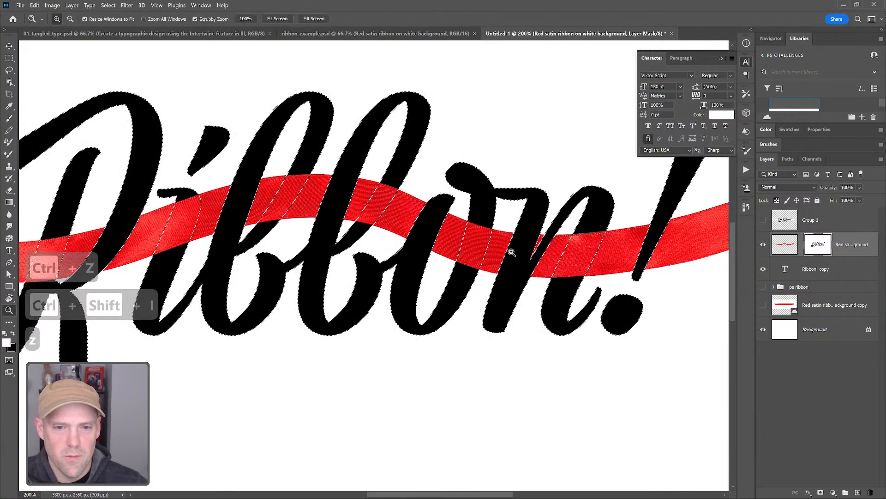
drag(508, 250, 519, 248)
click(519, 247)
key(b)
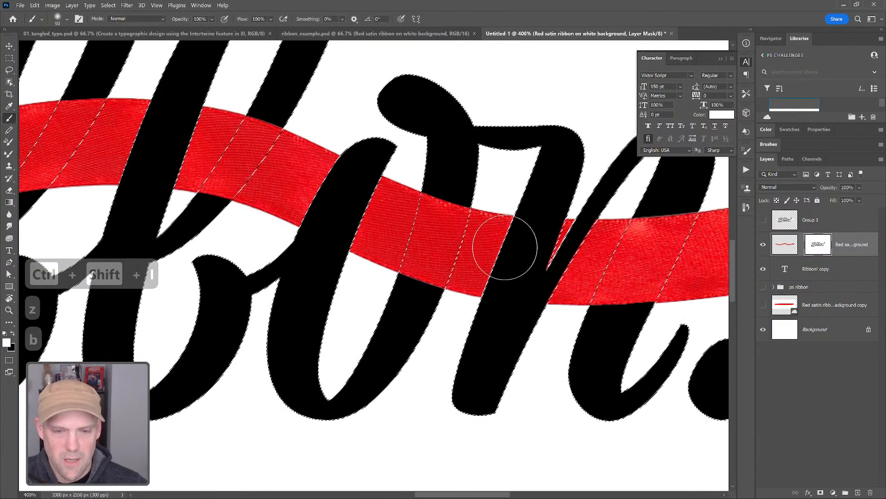
- Hide the selection edges and paint white on the ribbon mask along the n's stem edges, reducing the brush to 30 px
key(bracketleft)
key(bracketleft)
key(ctrl+h)
key(ctrl+h)
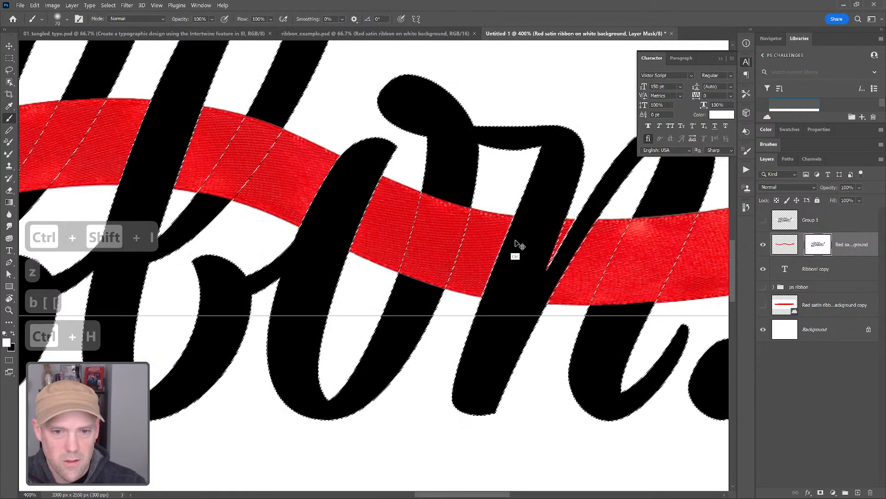
key(bracketleft)
key(bracketleft)
key(bracketleft)
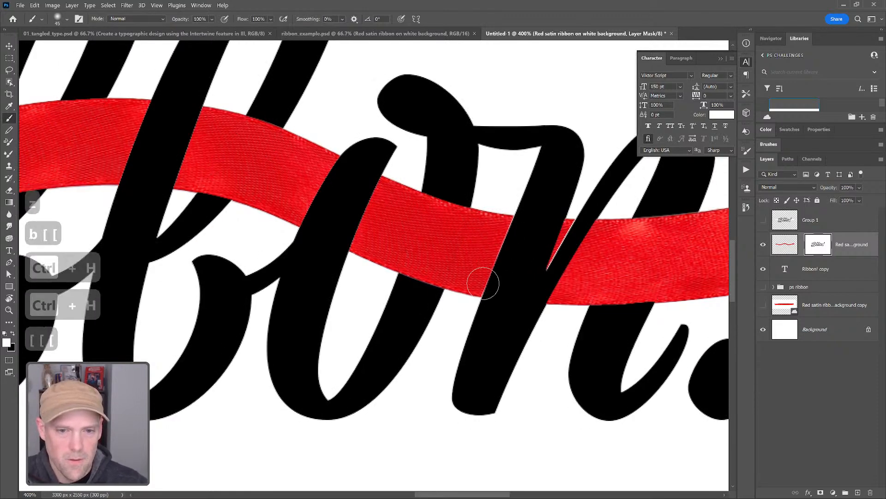
key(bracketleft)
key(bracketleft)
key(bracketleft)
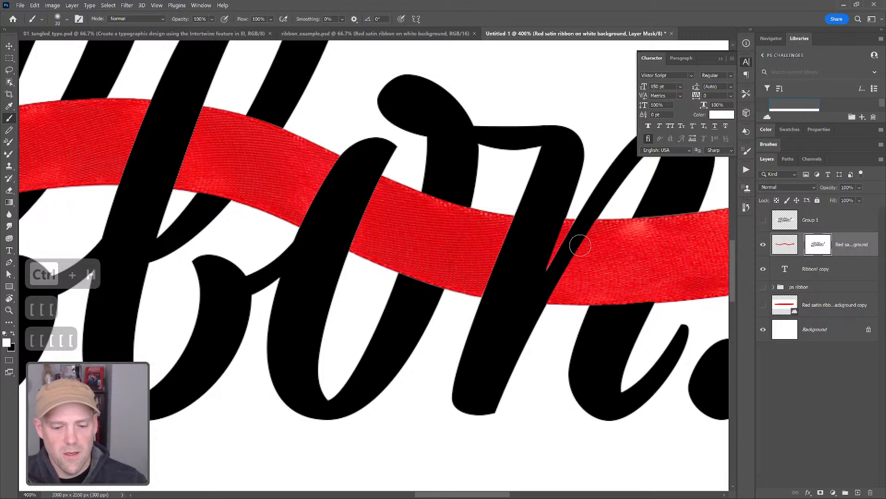
- Load the red ribbon's outline as a selection and add a new layer directly above the Ribbon! copy text
key(z)
alt+click(580, 246)
alt+click(550, 251)
alt+click(545, 253)
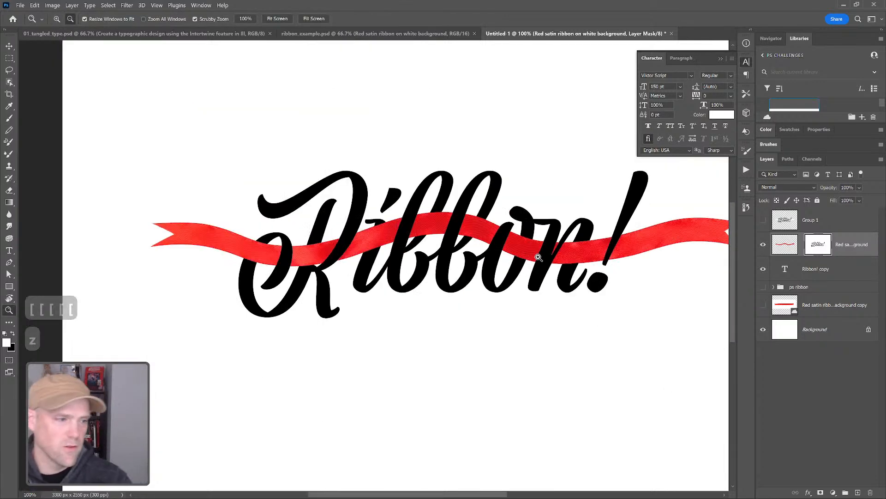
key(space)
drag(557, 252, 510, 258)
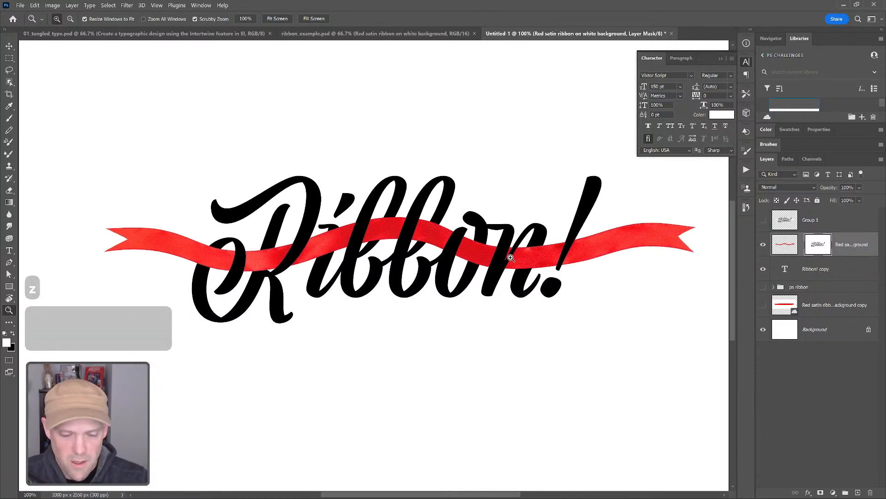
key(v)
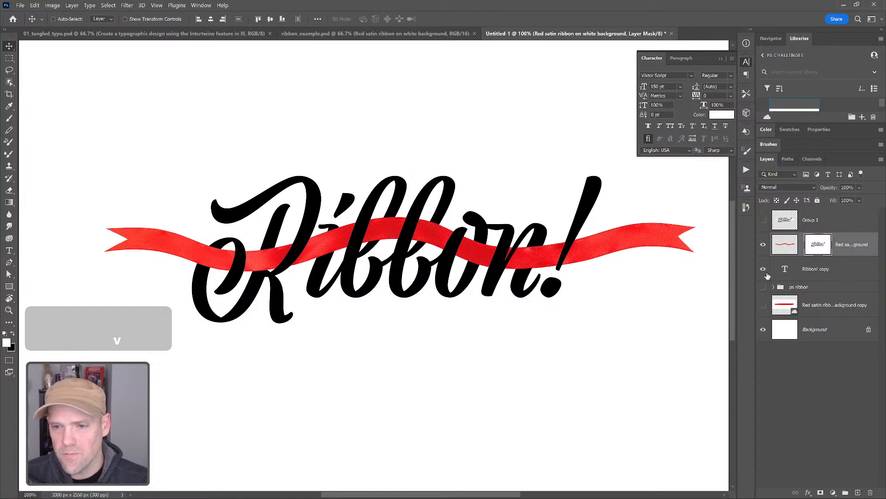
click(822, 269)
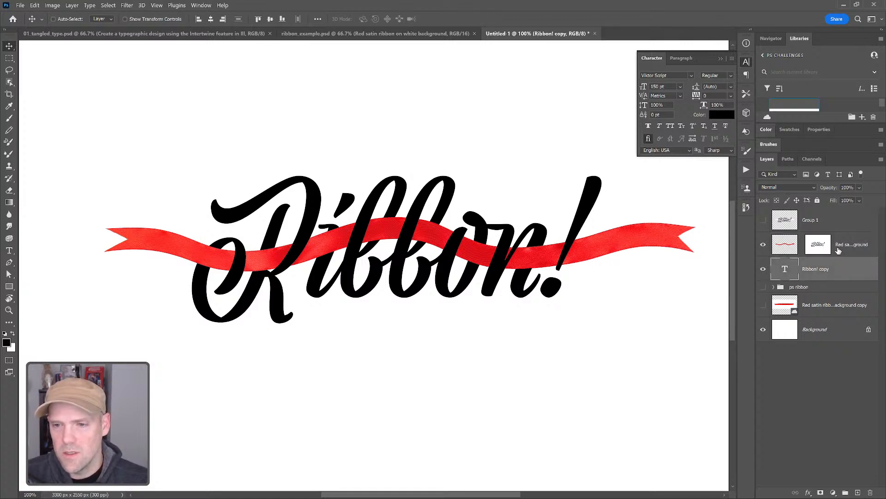
ctrl+click(790, 248)
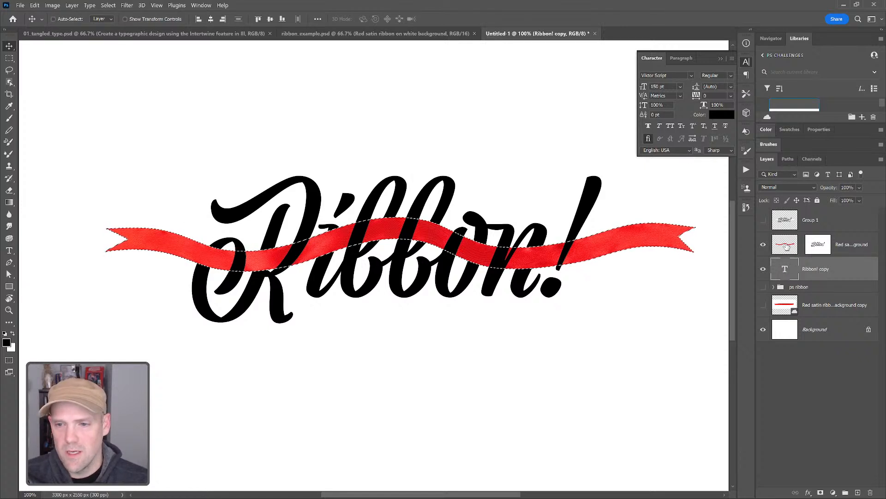
click(858, 491)
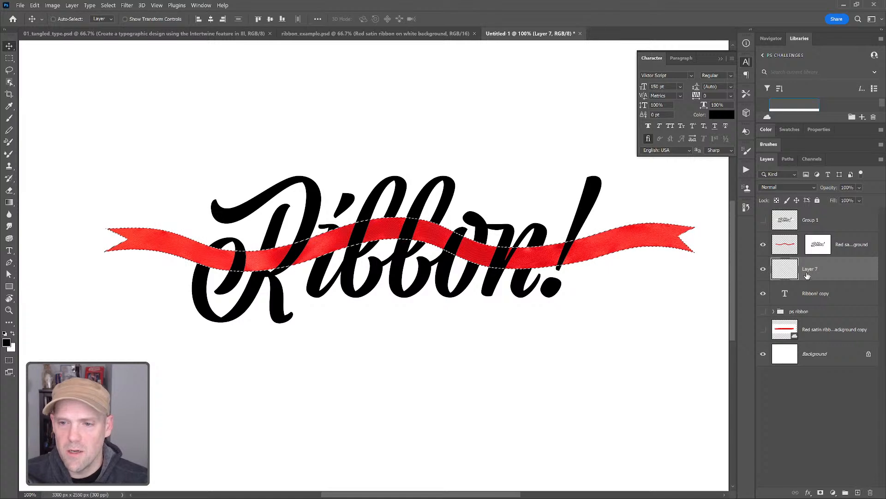
- Move the new empty layer above the red ribbon layer and hide the ribbon selection's edges for brushing
drag(811, 272, 812, 234)
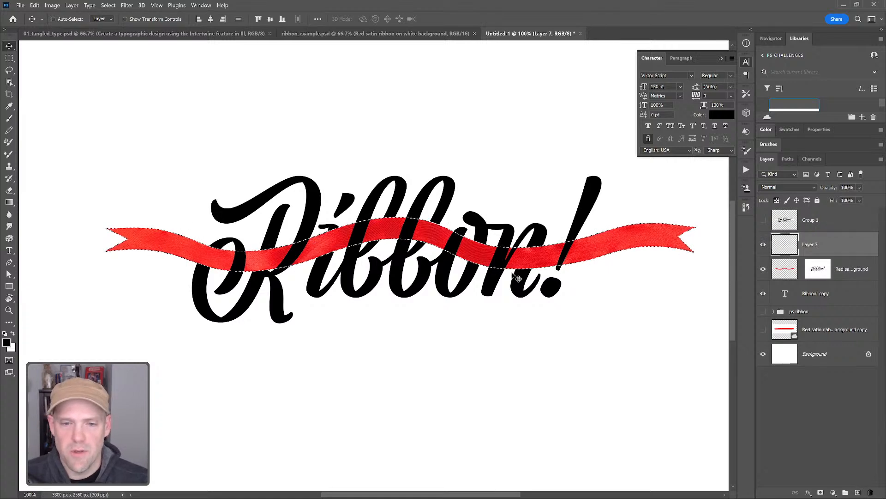
key(b)
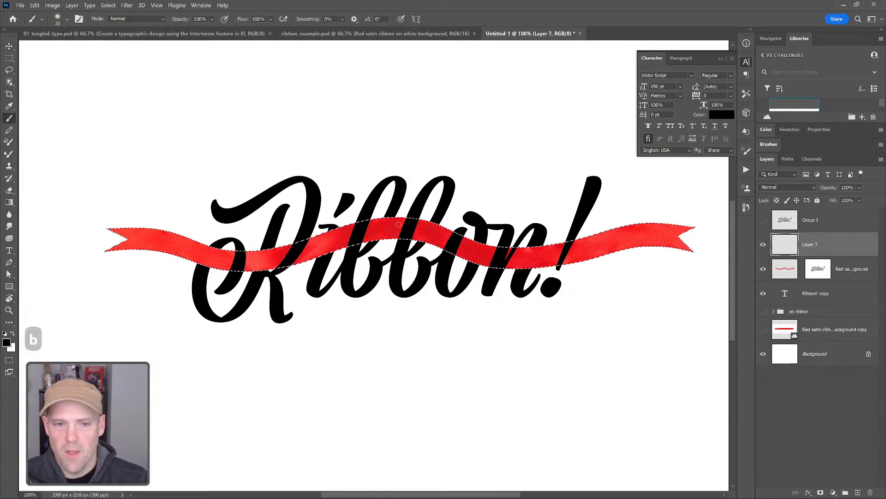
key(ctrl+h)
key(ctrl+h)
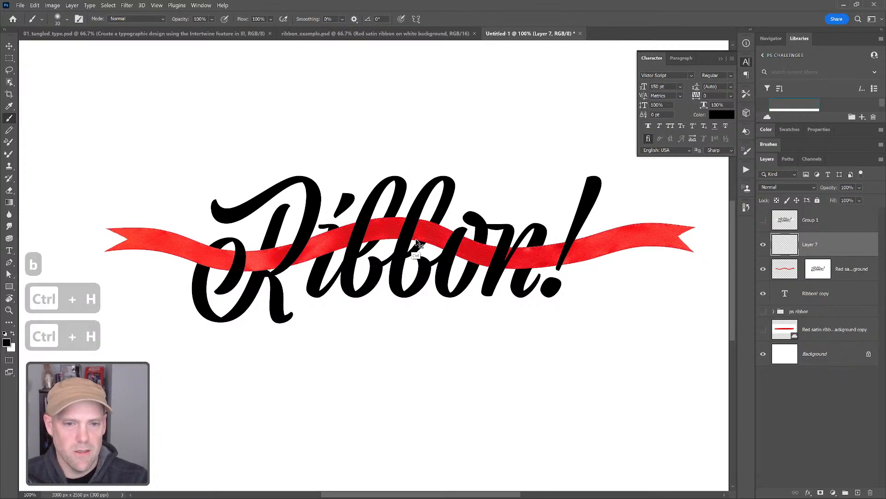
- Enlarge the brush to 125 px and set the new layer's blend mode to Multiply
key(bracketright)
key(bracketright)
key(bracketright)
key(bracketright)
key(bracketright)
key(bracketright)
key(bracketright)
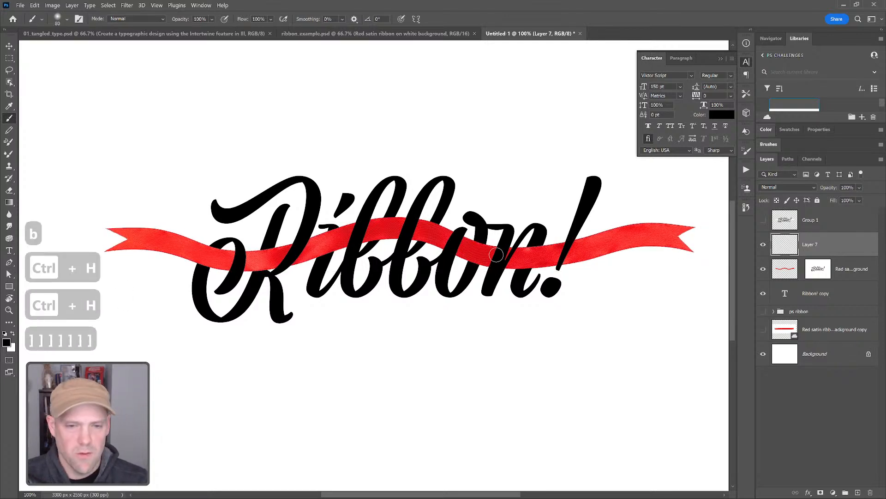
key(bracketright)
key(bracketright)
key(bracketright)
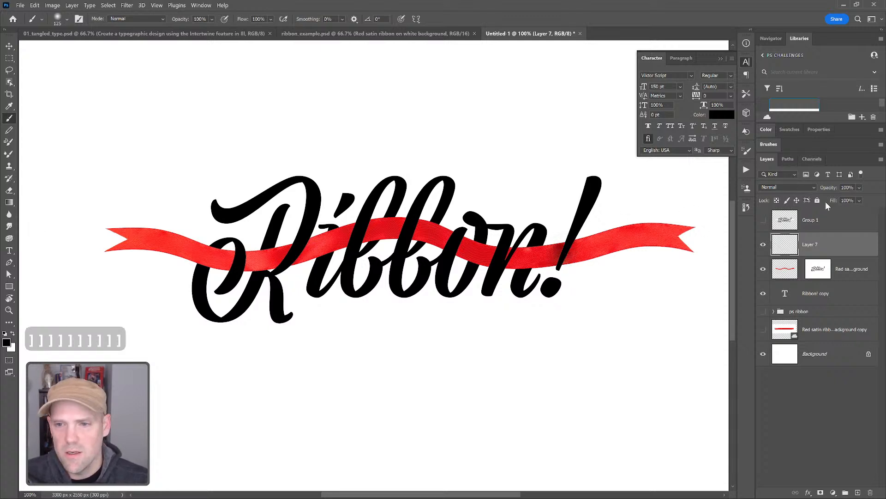
click(811, 192)
click(785, 223)
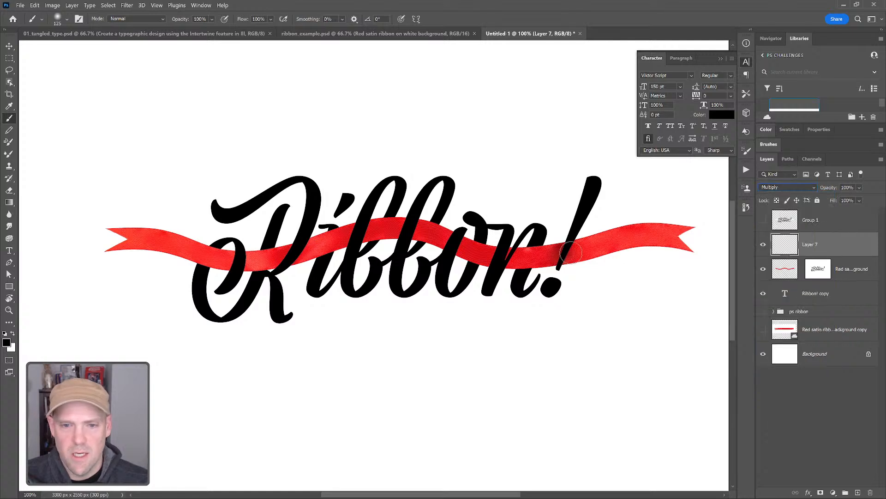
- Set the painting color to a very dark red for the ribbon shadows
click(722, 116)
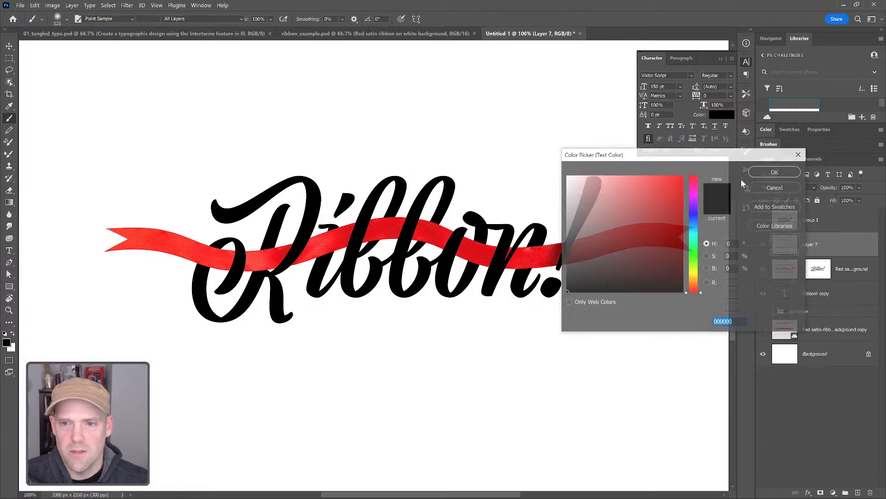
click(675, 200)
click(775, 171)
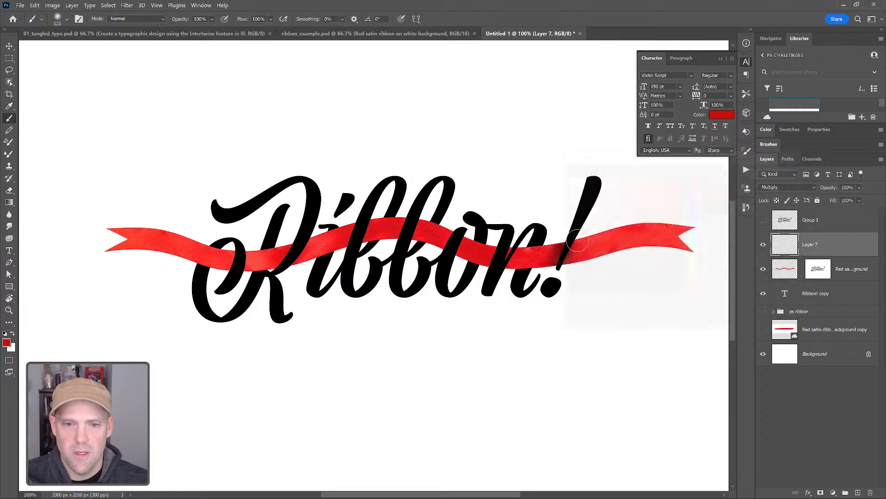
click(722, 116)
click(672, 232)
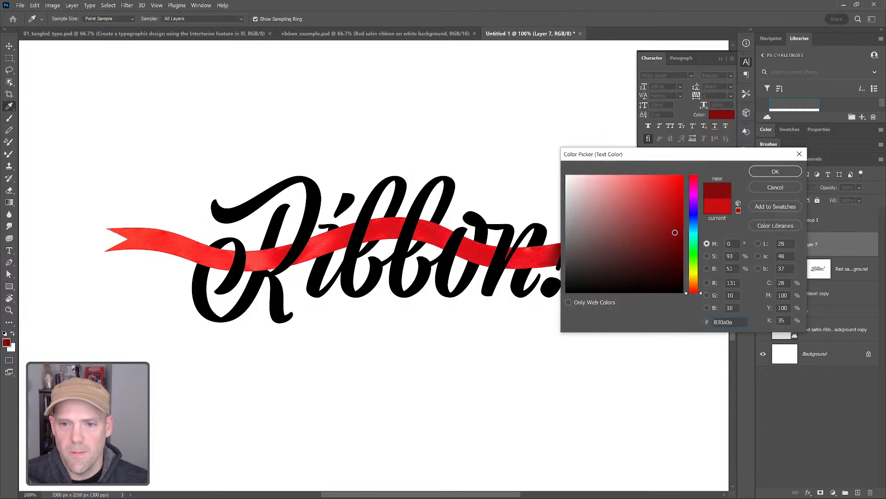
click(679, 255)
click(776, 171)
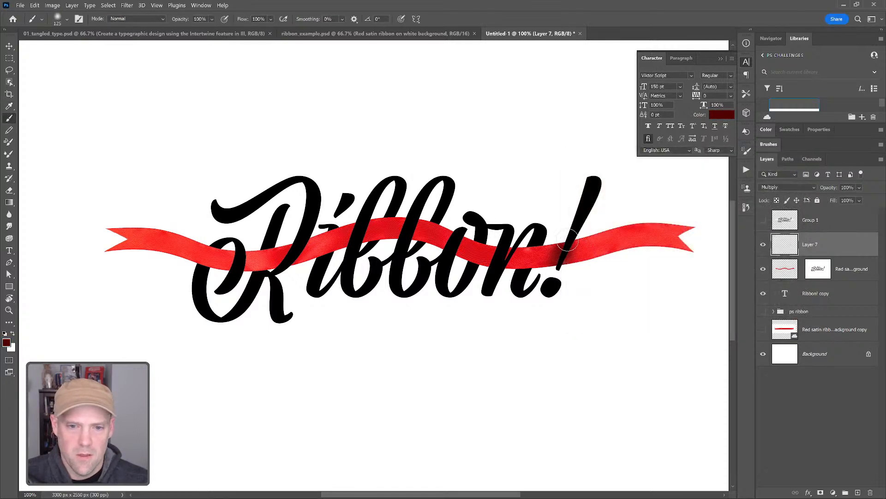
- Reduce the brush and paint dark red shadows on the ribbon beside the letters it passes under, including the first b and the R
key(bracketleft)
key(bracketleft)
key(bracketleft)
key(bracketleft)
key(bracketleft)
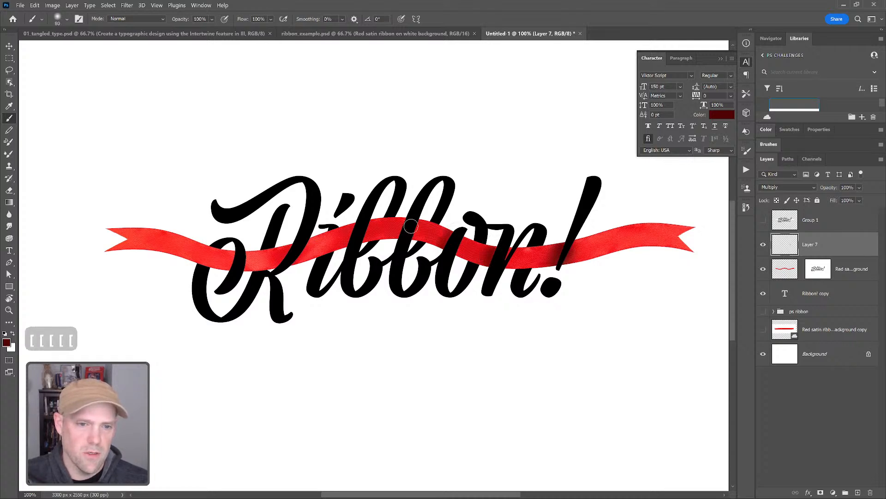
drag(353, 232, 359, 222)
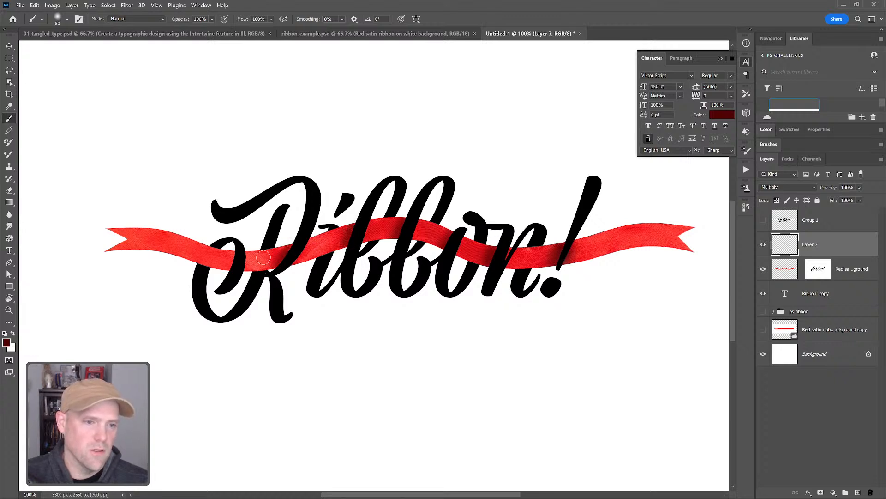
mouse_move(234, 254)
mouse_down()
mouse_move(225, 277)
mouse_move(242, 263)
mouse_up()
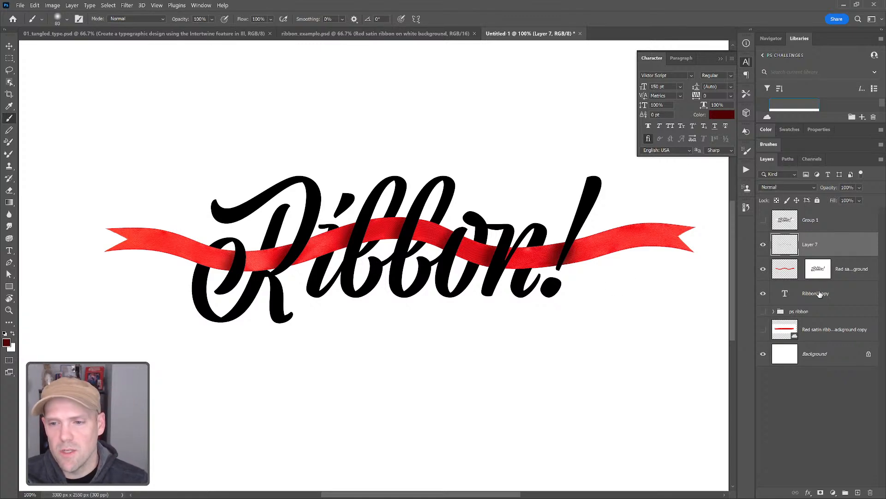
- Recolor the Ribbon! copy lettering green with hex value 17b022
click(796, 288)
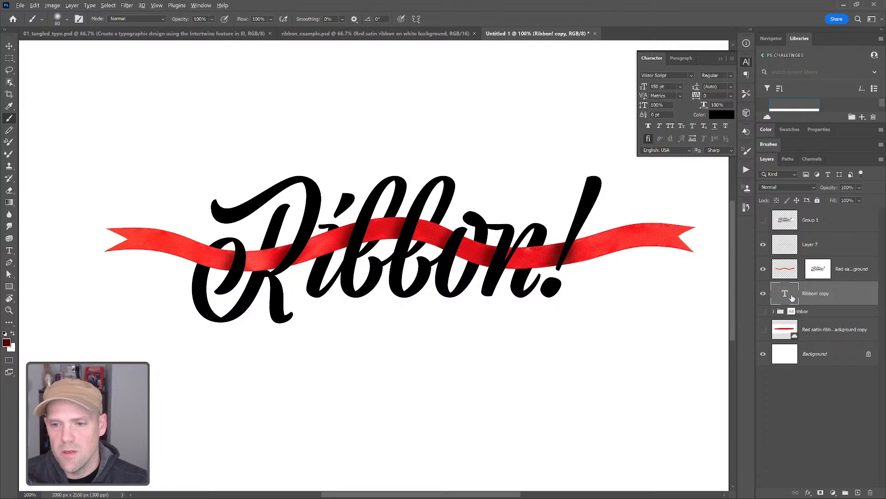
click(721, 115)
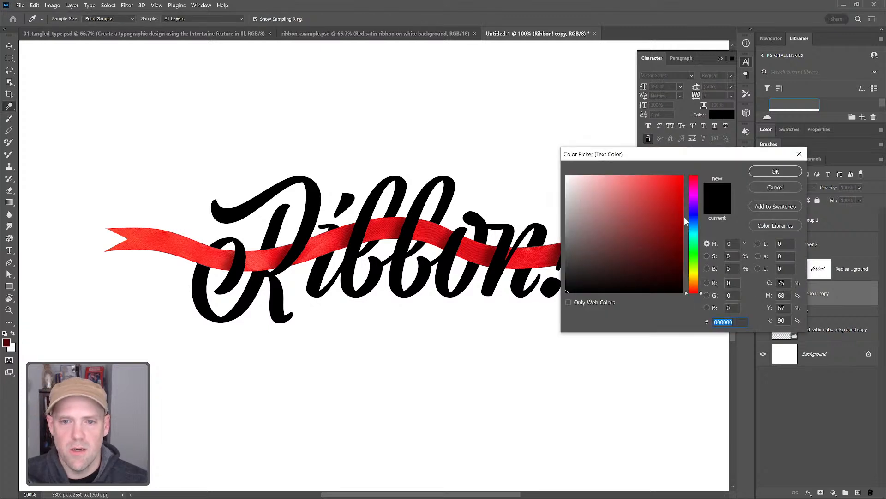
click(693, 252)
click(671, 195)
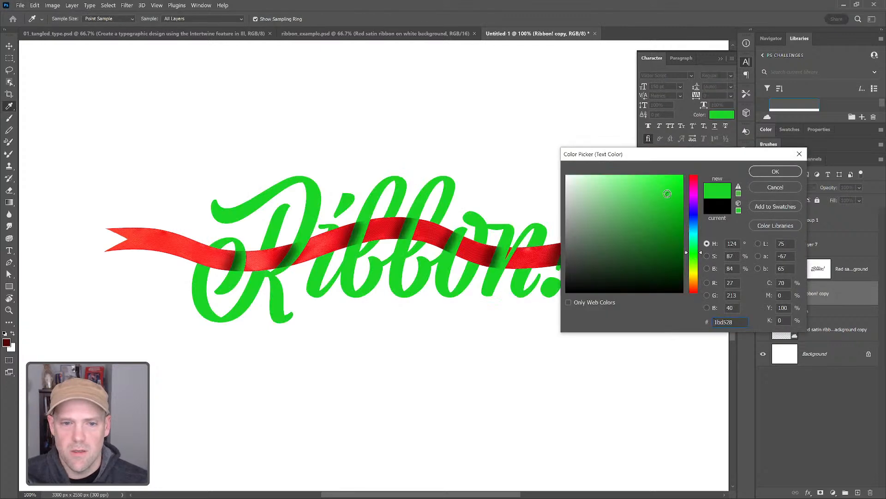
click(670, 212)
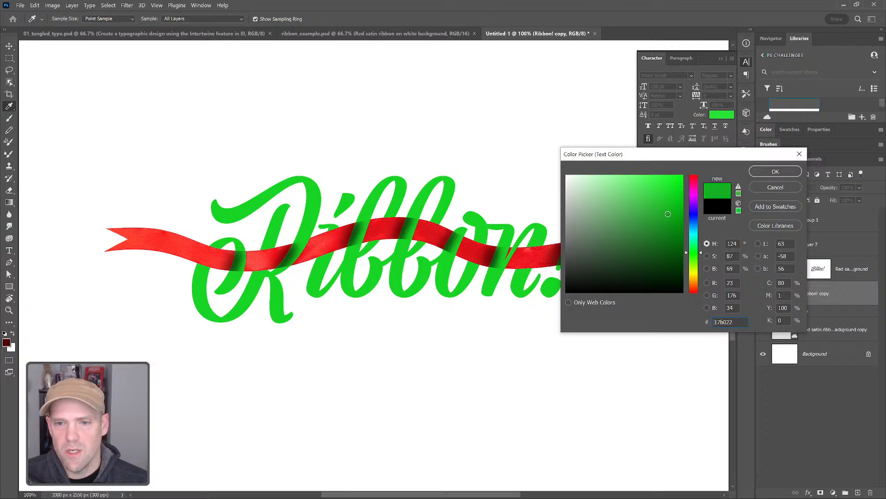
click(775, 172)
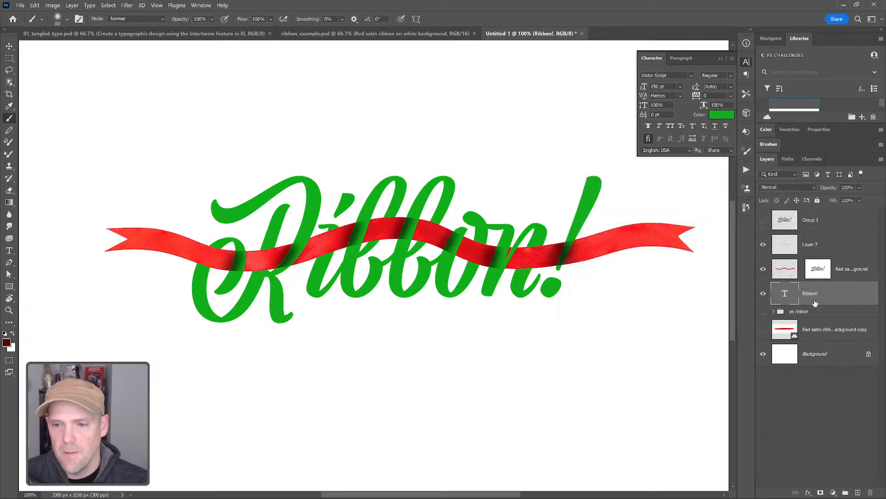
- Place a duplicate of the green lettering, masked with the inverse of the ribbon's mask, above the red ribbon and the shadow layer
drag(815, 295, 817, 258)
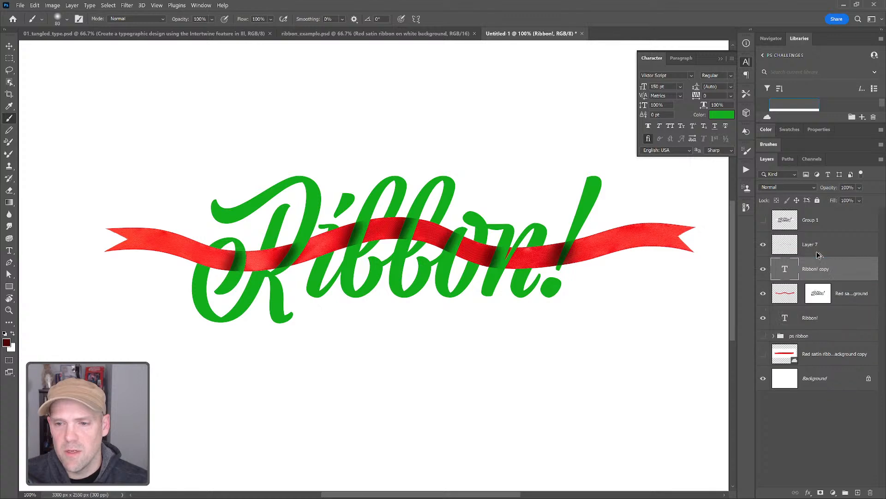
ctrl+click(820, 300)
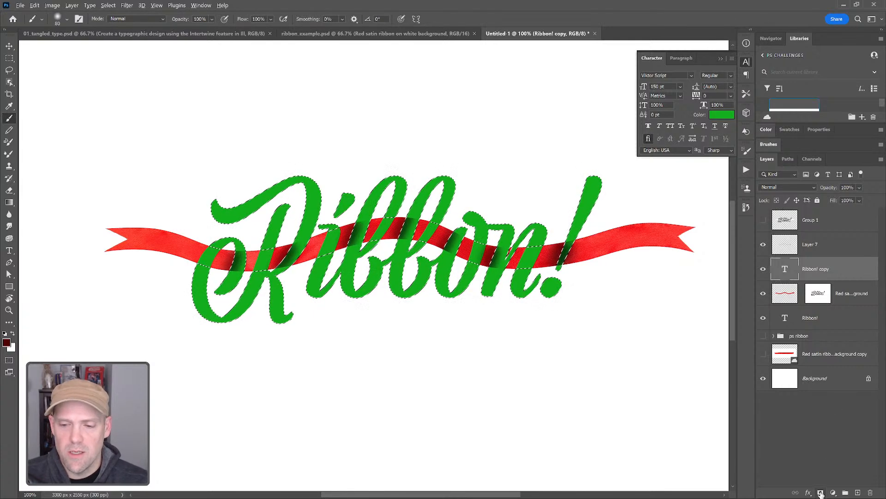
click(821, 493)
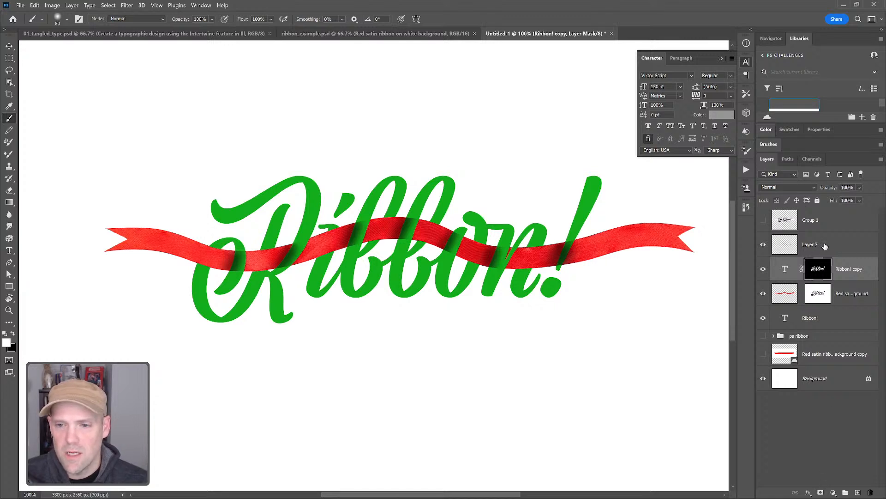
drag(825, 246, 824, 294)
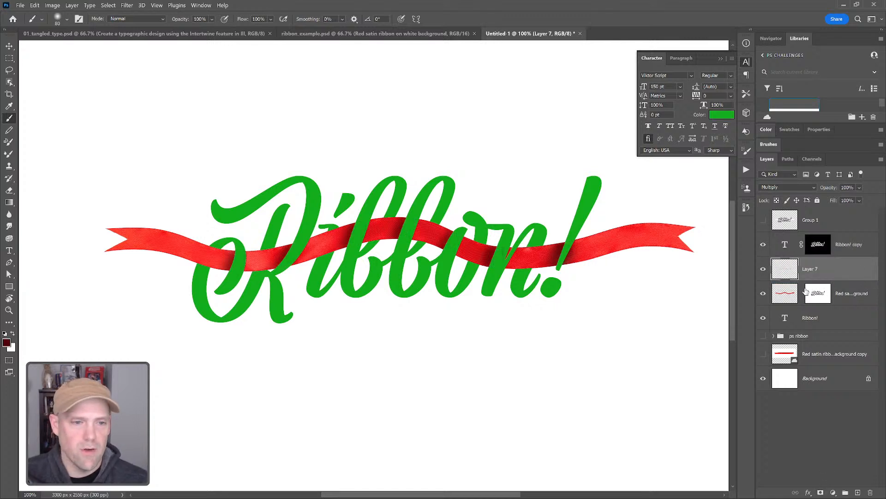